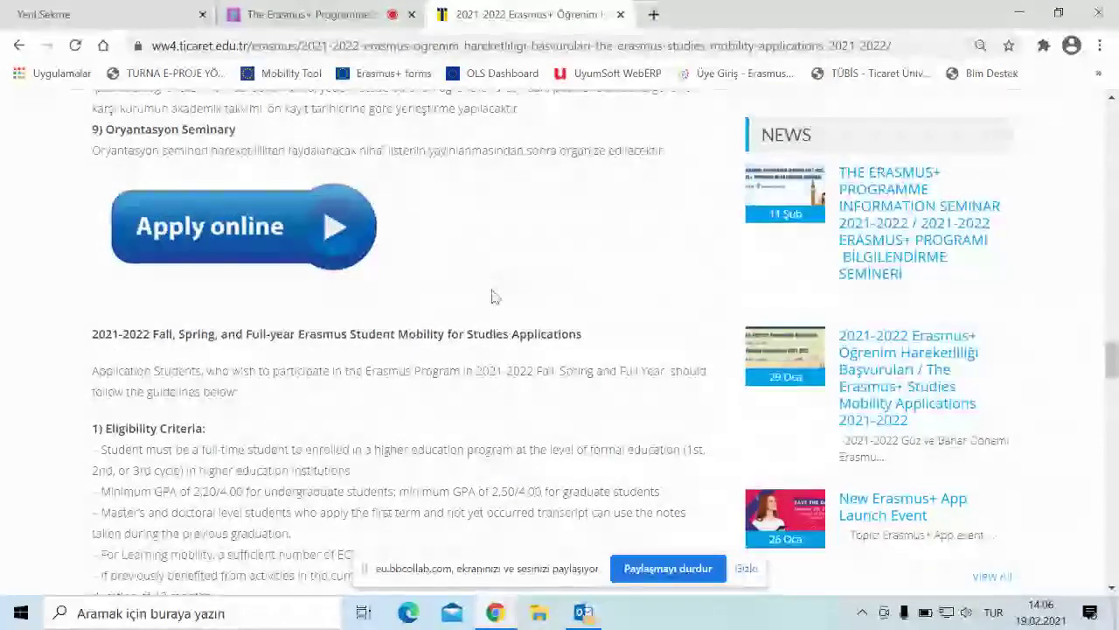
Open the online application in English and go to the İstanbul Ticaret University Outgoing Students page.
click(244, 229)
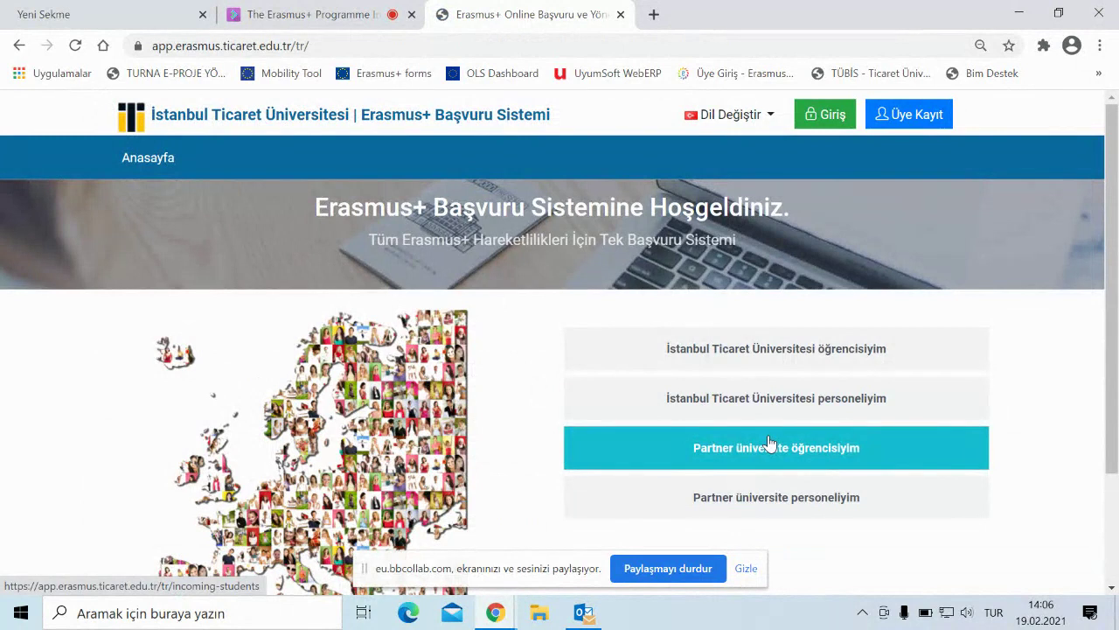
click(771, 118)
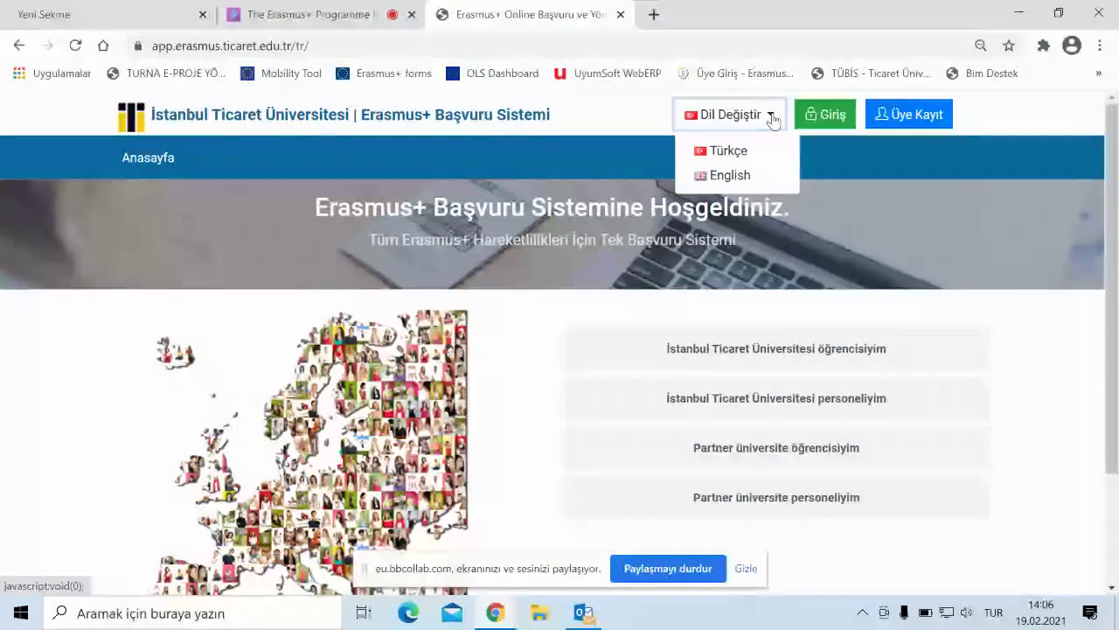
click(737, 177)
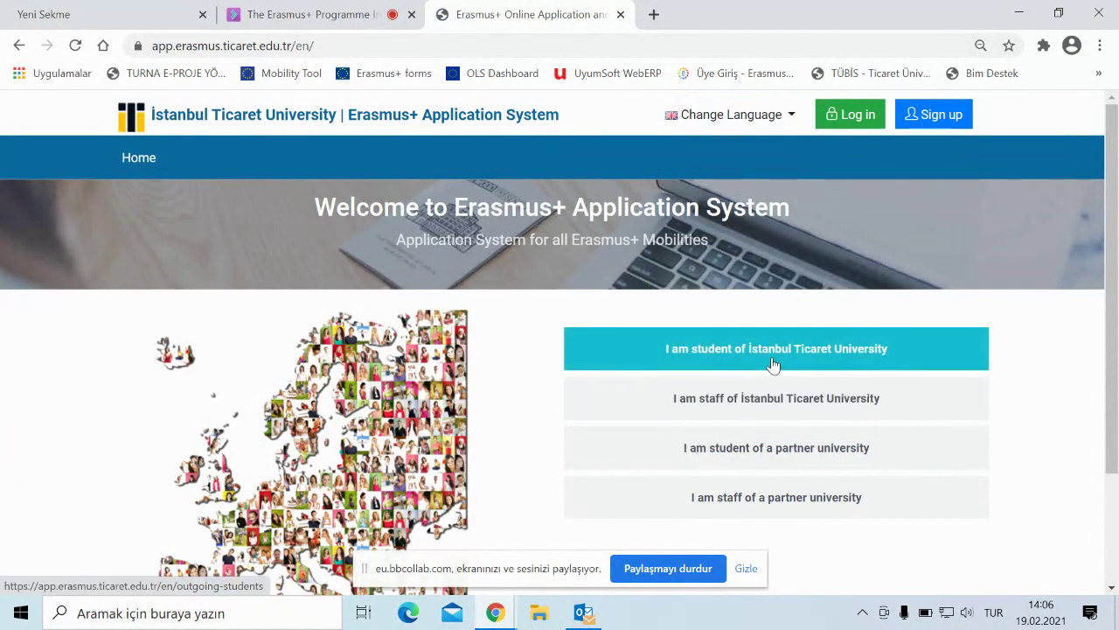
click(816, 363)
click(826, 359)
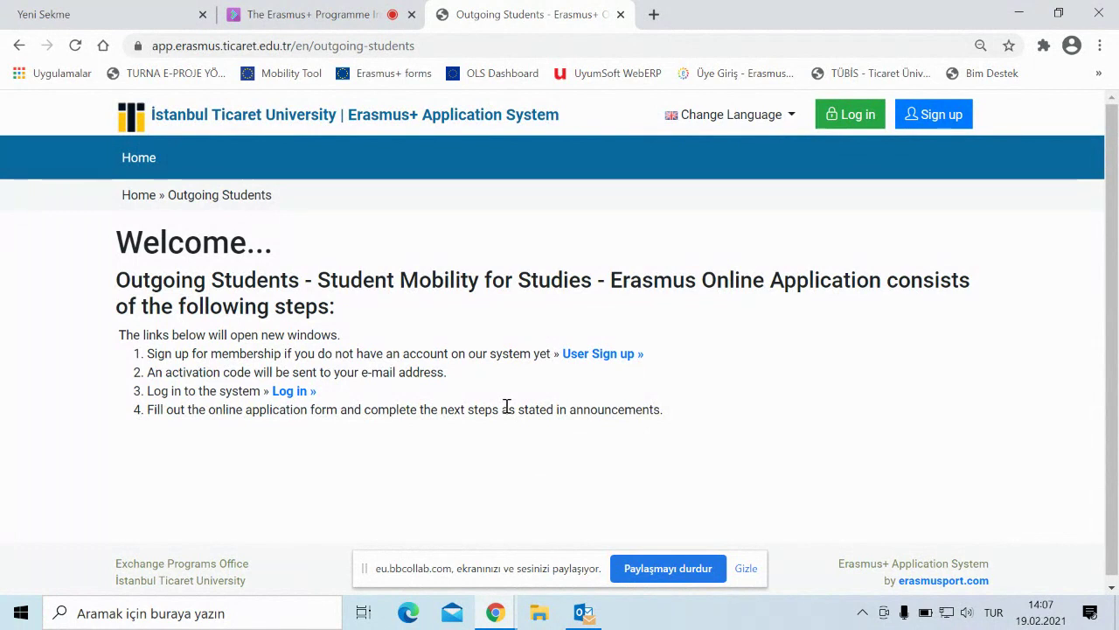
Log in with the student's own e-mail address and password, replacing the autofilled credentials.
click(292, 394)
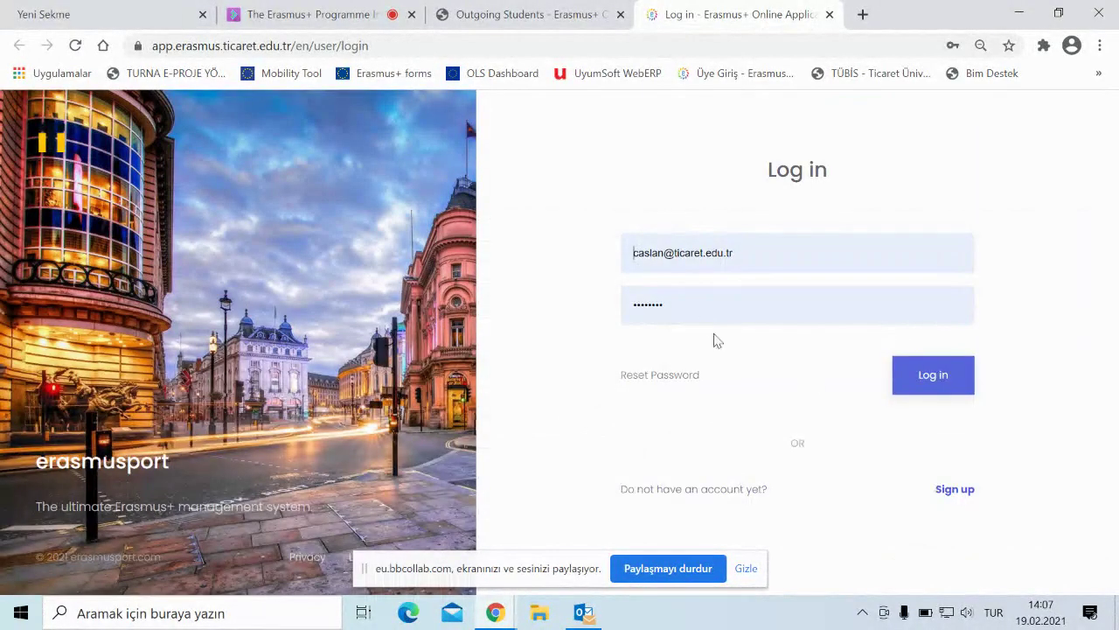
click(745, 252)
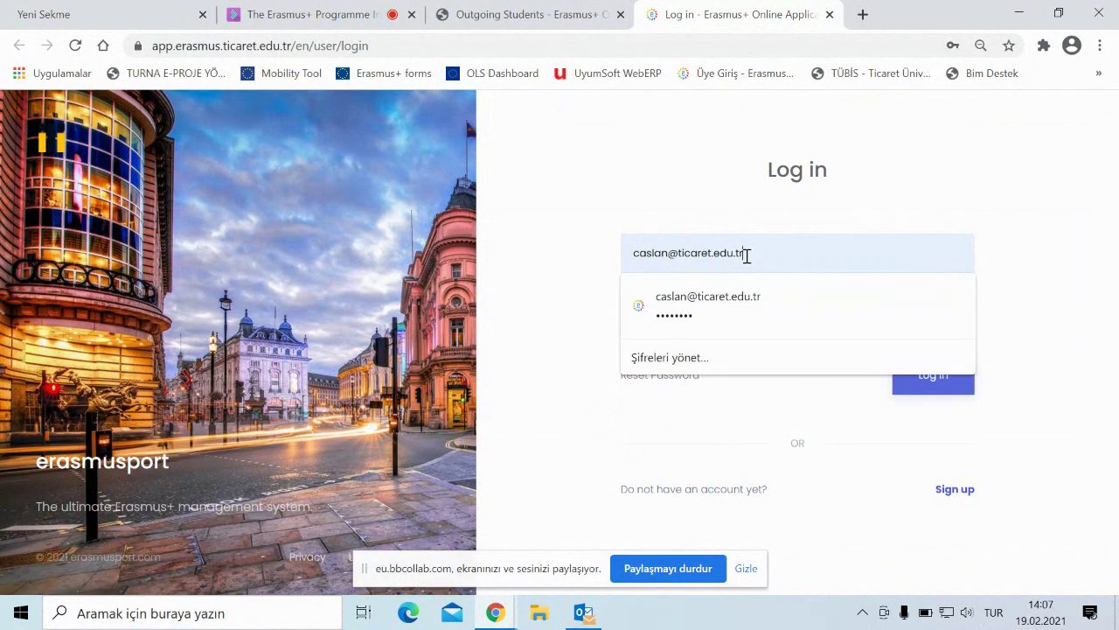
key(BackSpace)
key(BackSpace)
key(BackSpace)
key(BackSpace)
key(BackSpace)
key(BackSpace)
key(BackSpace)
key(BackSpace)
key(BackSpace)
key(BackSpace)
key(BackSpace)
key(BackSpace)
key(BackSpace)
key(BackSpace)
key(BackSpace)
key(BackSpace)
key(BackSpace)
key(BackSpace)
key(BackSpace)
key(BackSpace)
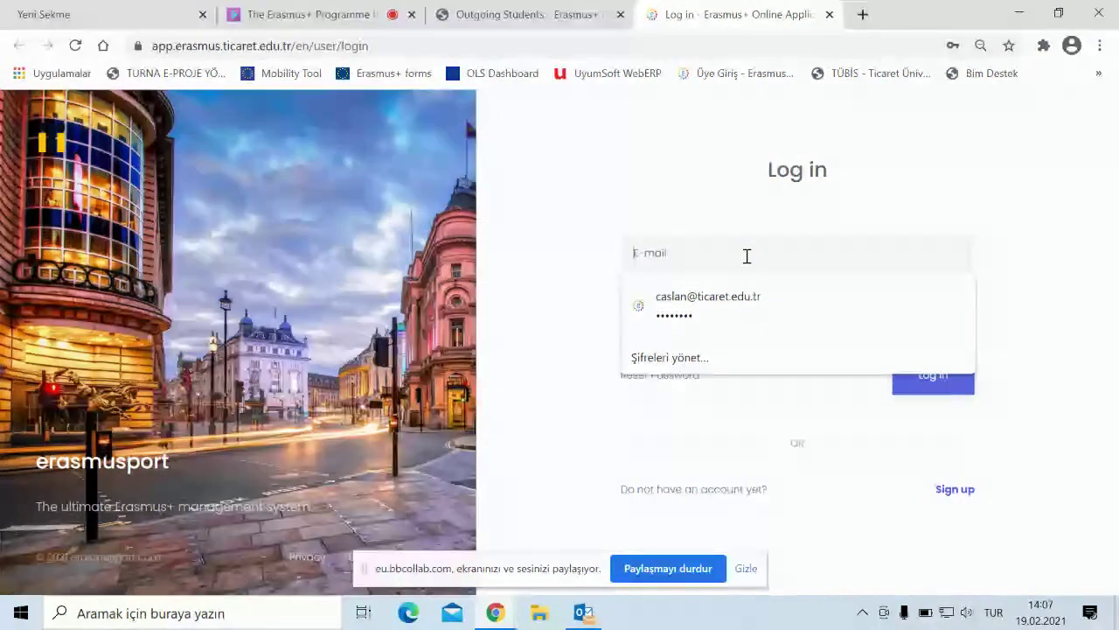
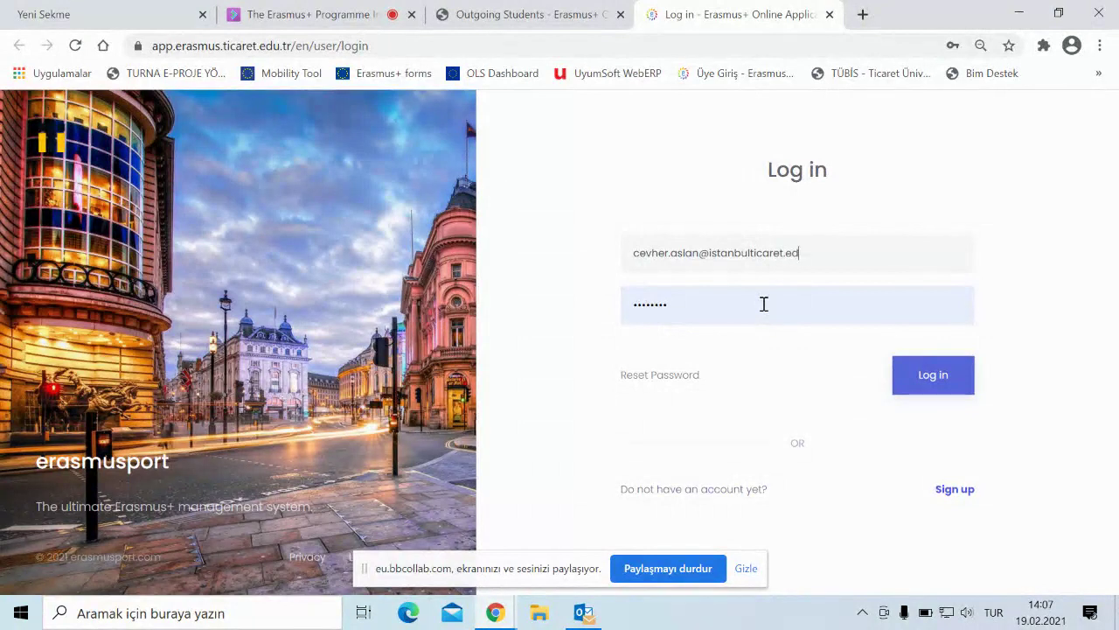
click(701, 301)
key(BackSpace)
key(BackSpace)
key(BackSpace)
key(BackSpace)
key(BackSpace)
key(BackSpace)
key(BackSpace)
key(BackSpace)
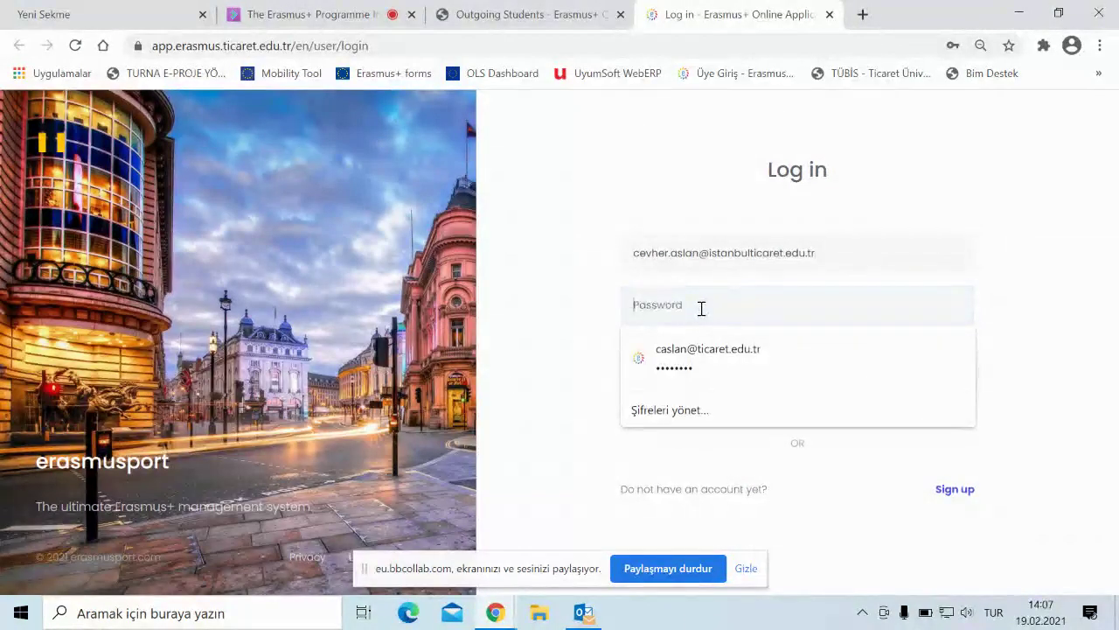
click(932, 378)
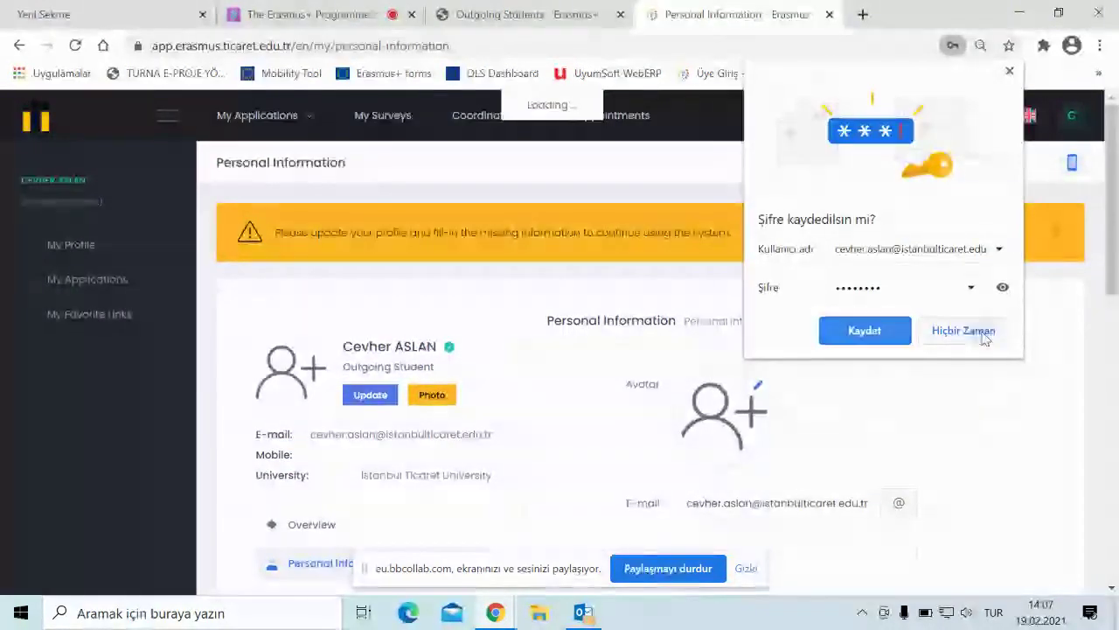
Decline Chrome's save-password offer, glance at the Collaborate tab, and return to Personal Information.
click(944, 330)
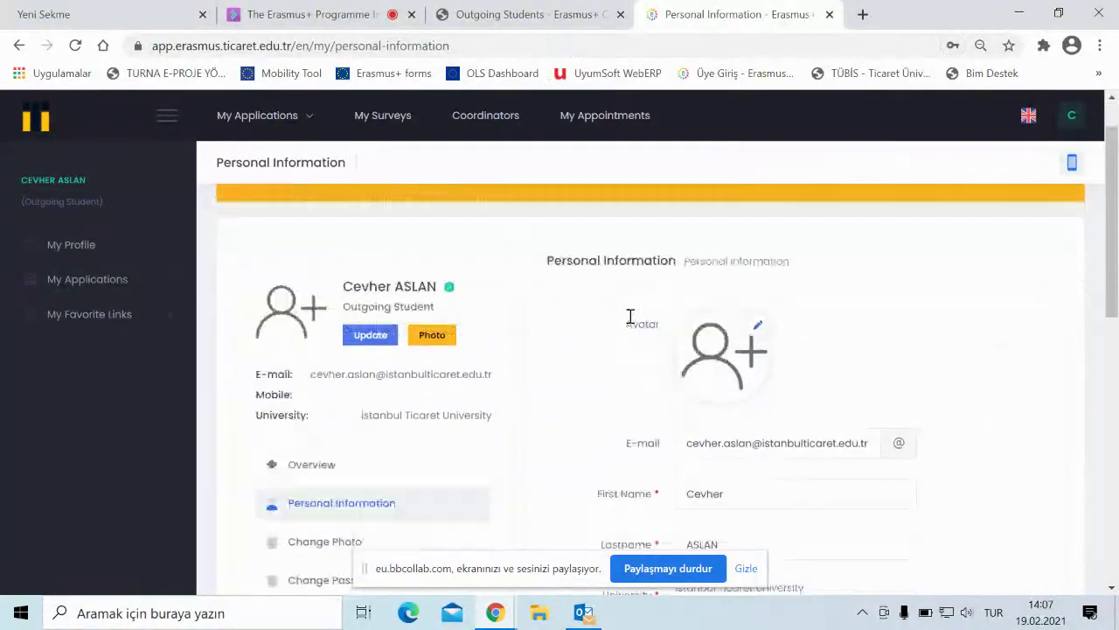
click(317, 14)
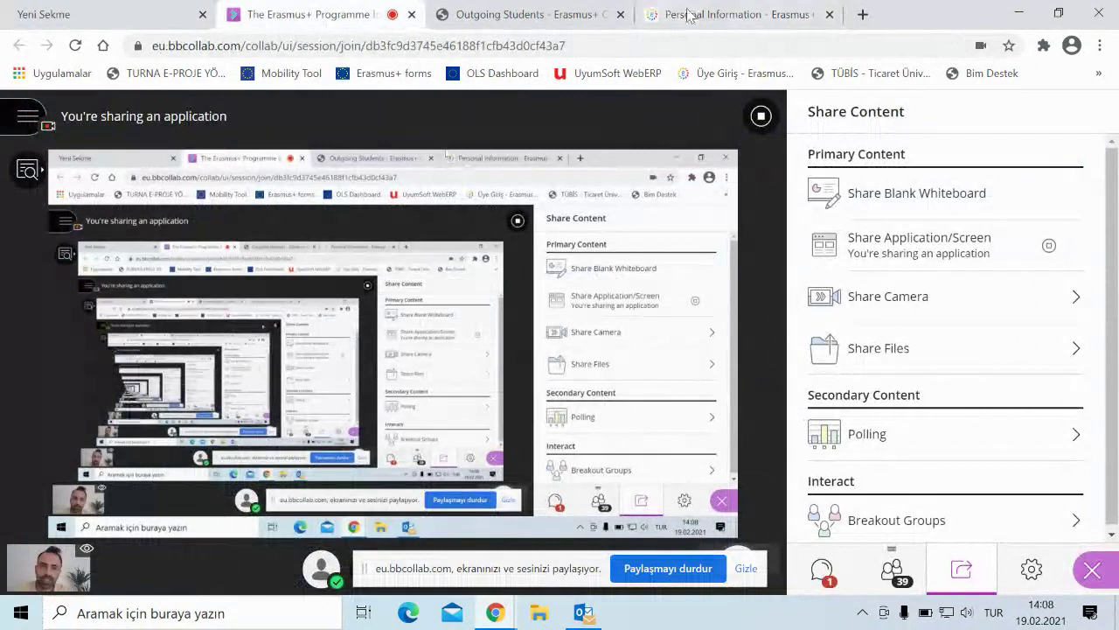
click(716, 14)
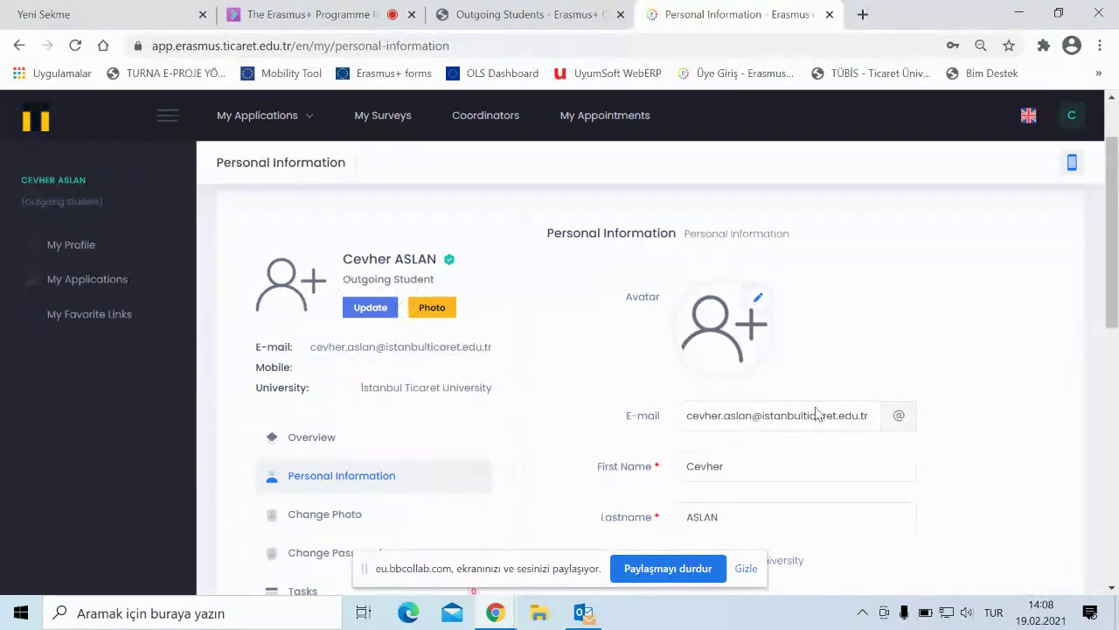
Set the profile's date of birth to 12 July 1985.
scroll(970, 417, down, 3)
scroll(976, 412, up, 1)
scroll(969, 405, down, 1)
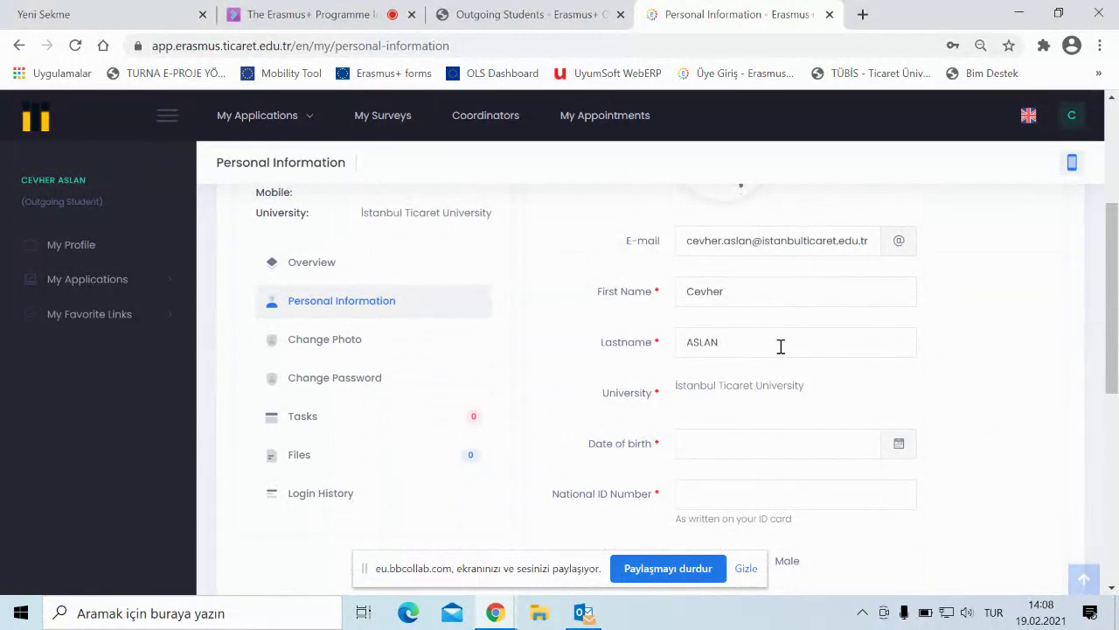
scroll(831, 332, up, 1)
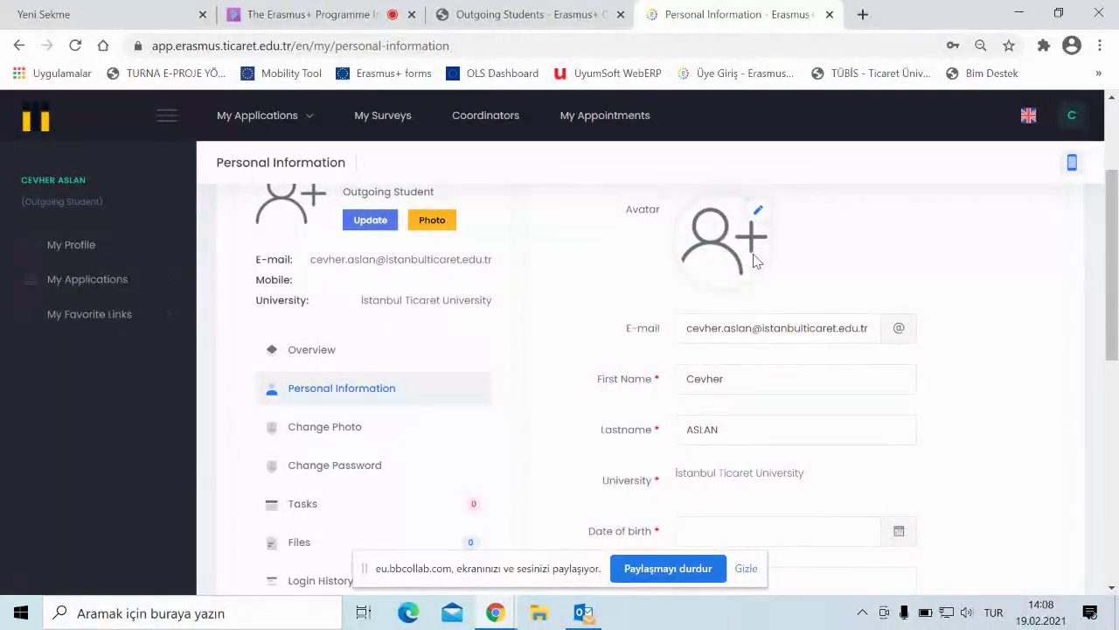
scroll(761, 260, down, 3)
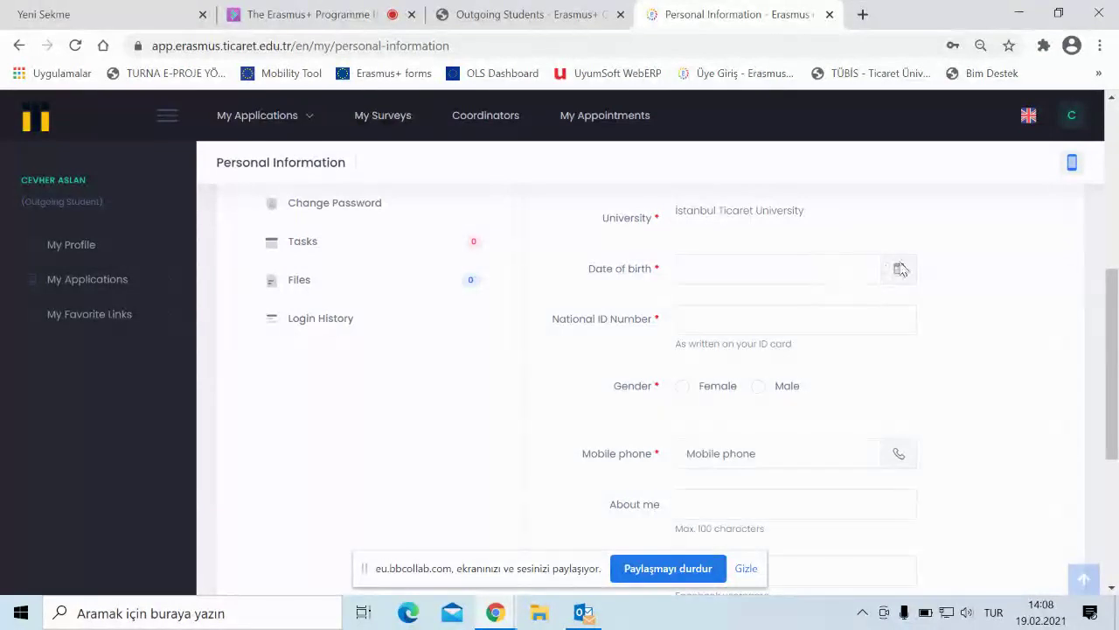
click(785, 263)
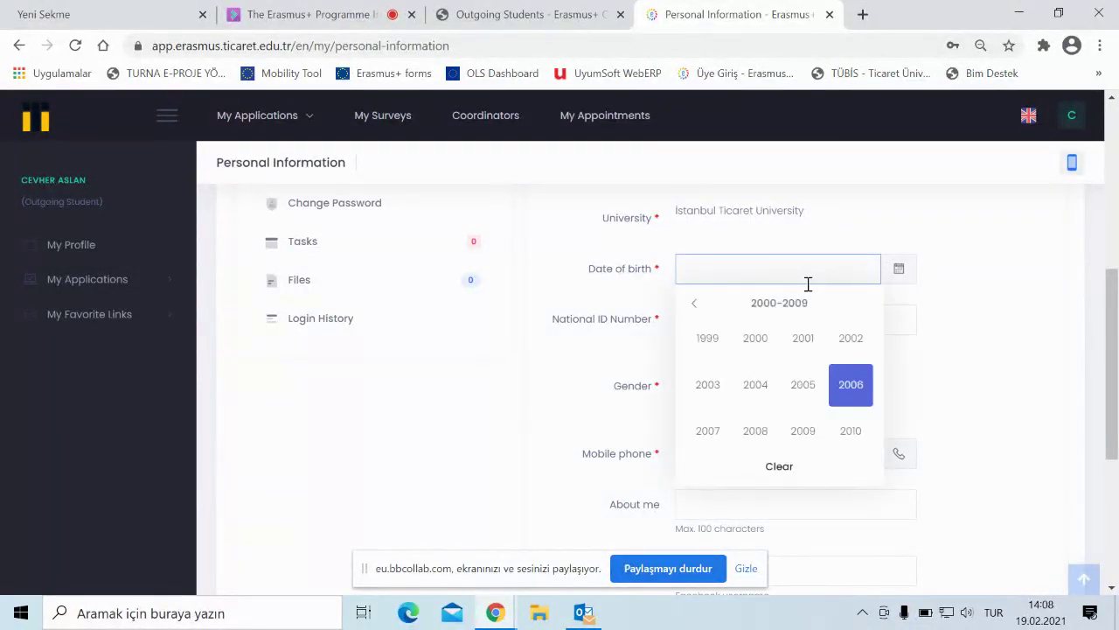
double_click(694, 306)
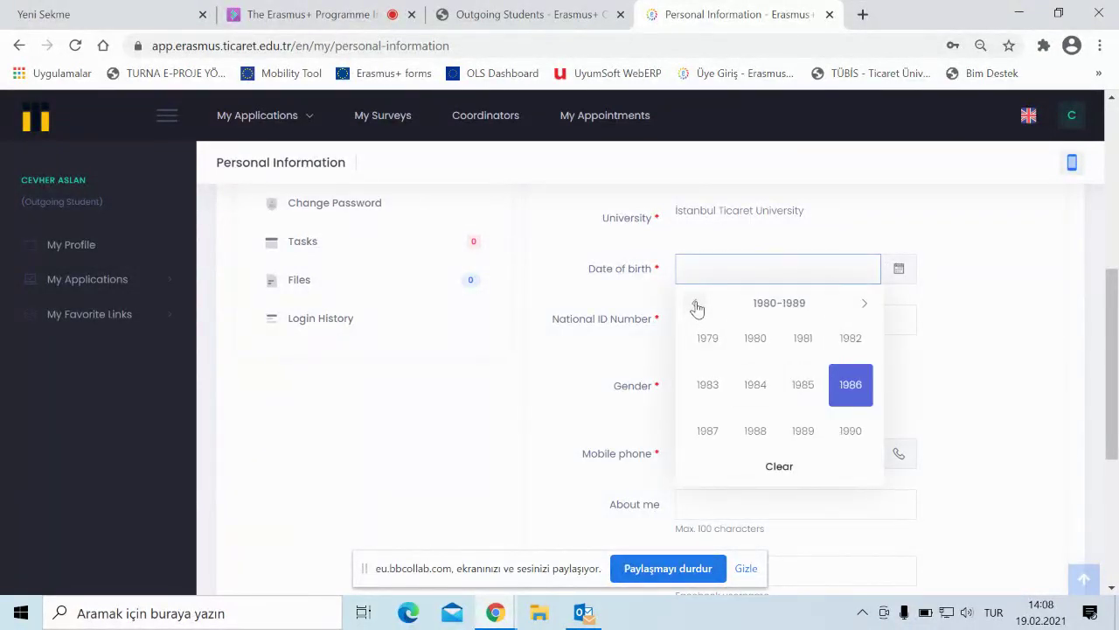
click(803, 389)
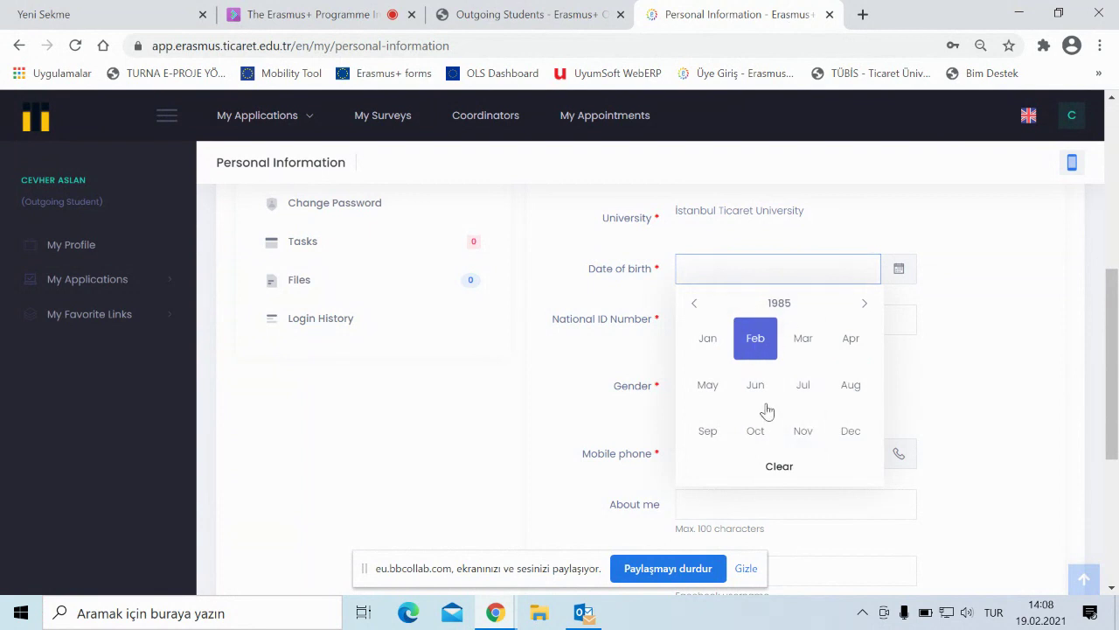
click(804, 386)
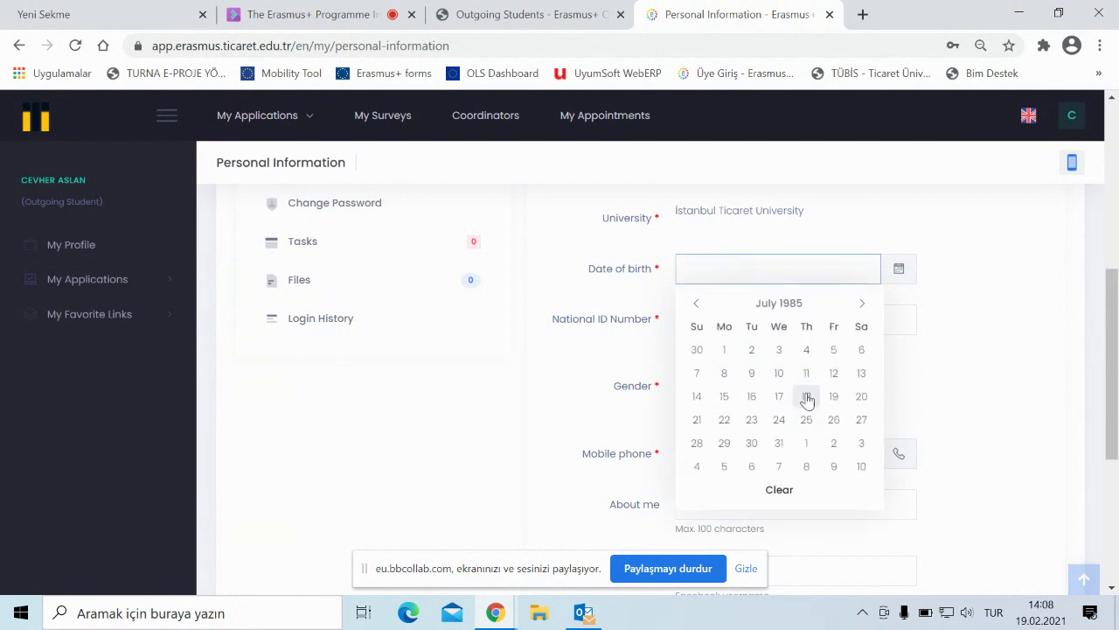
click(833, 373)
Set gender to Male, enter the mobile phone number, and save the personal information.
click(726, 319)
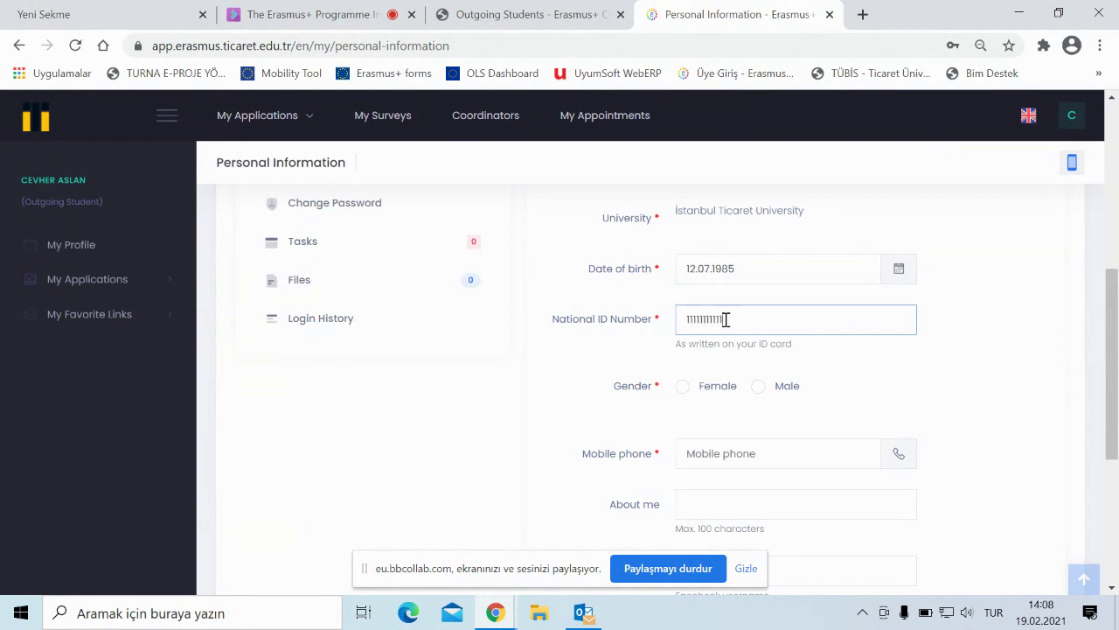
click(758, 386)
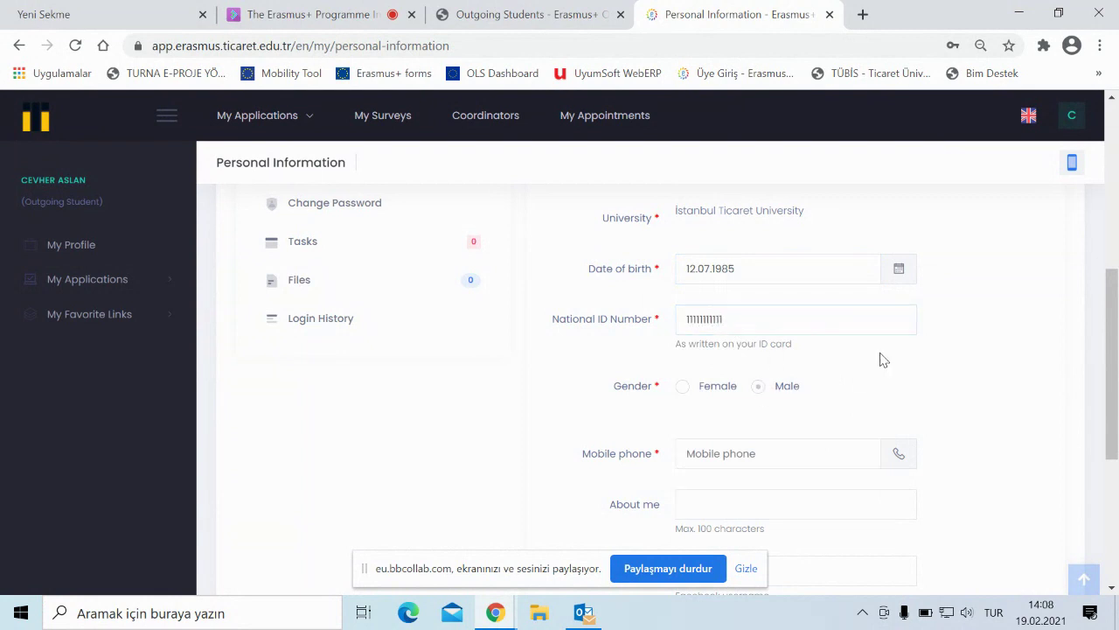
scroll(874, 363, down, 2)
click(776, 280)
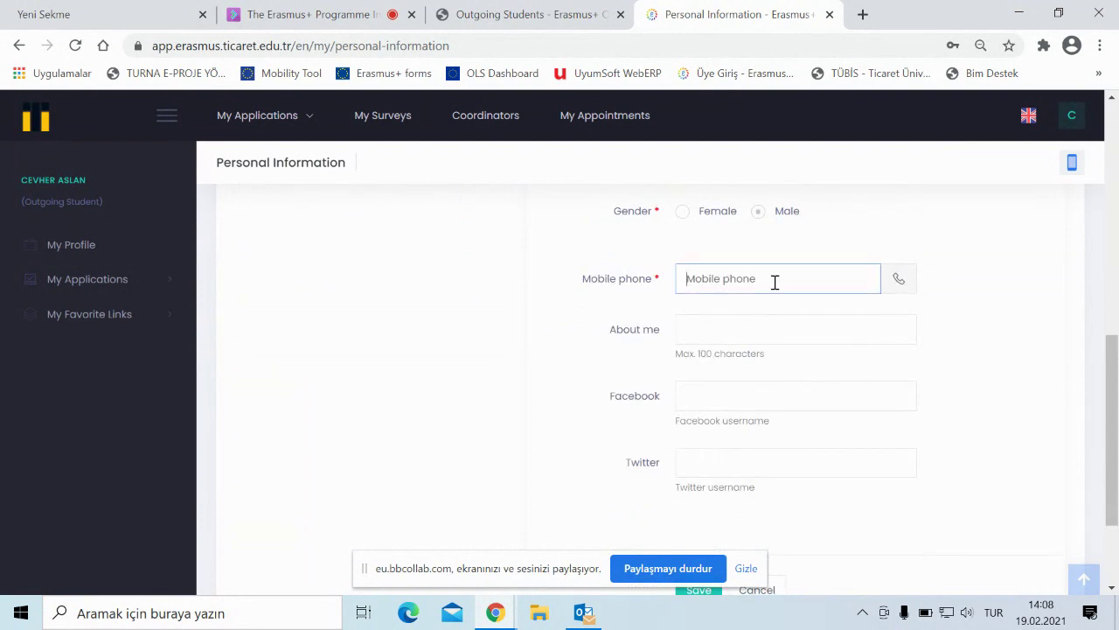
text(05555555555)
scroll(842, 424, down, 2)
click(704, 447)
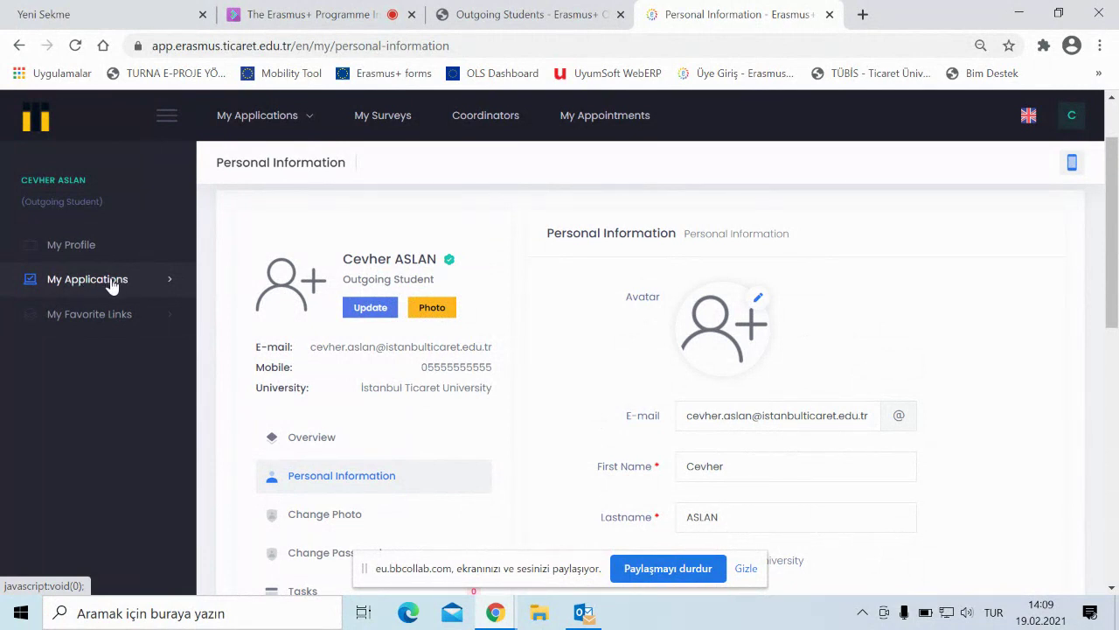
Check the Collaborate session chat, then return to the Erasmus profile and open My Applications.
click(336, 15)
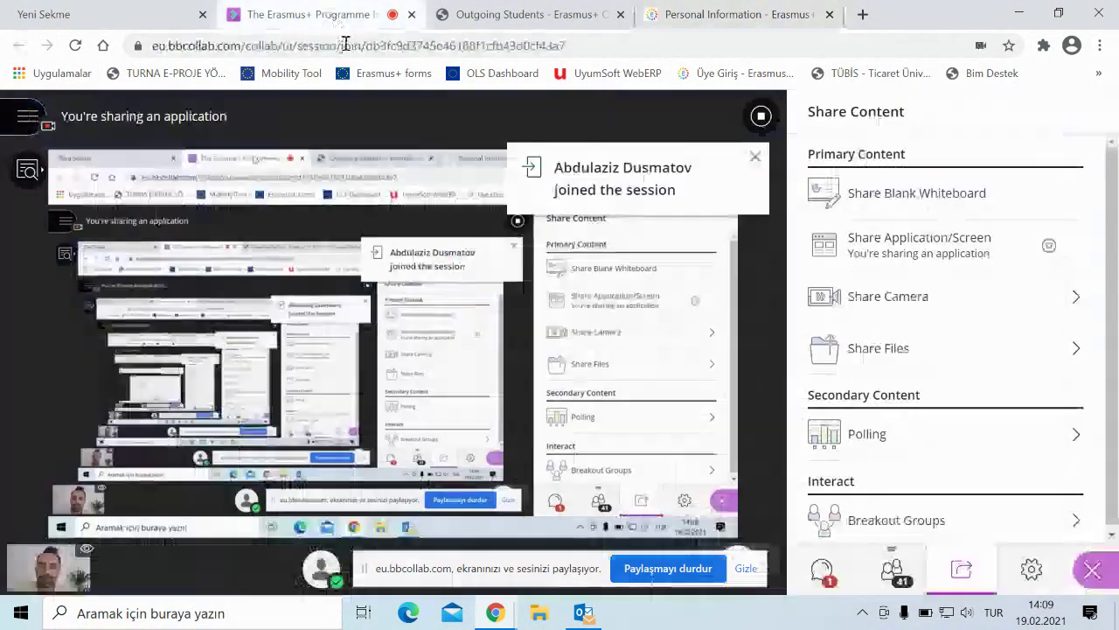
click(822, 569)
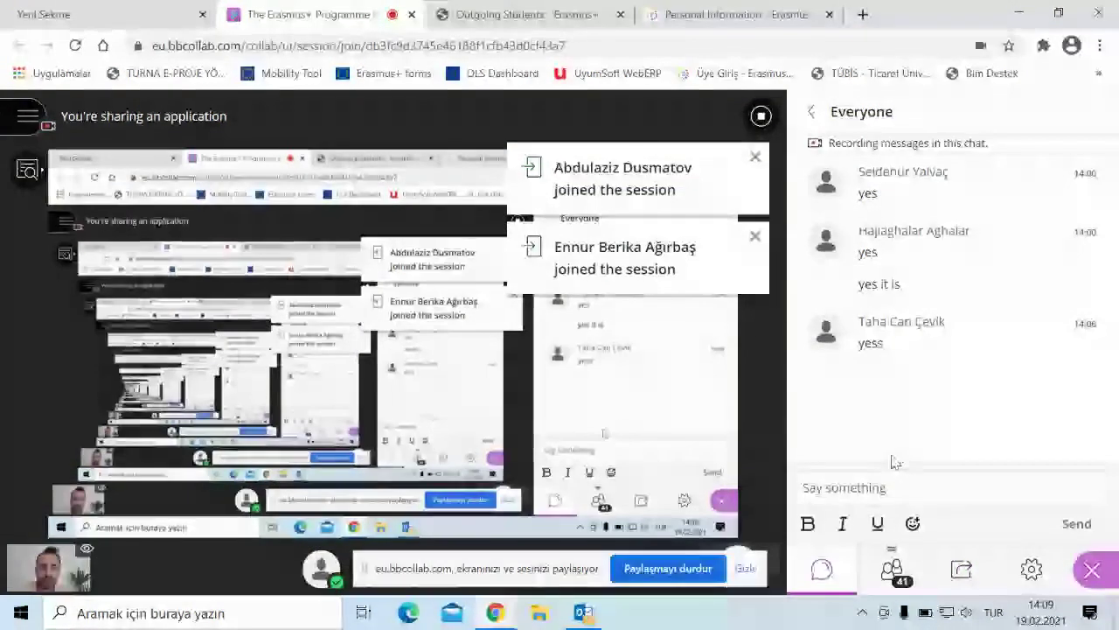
click(733, 19)
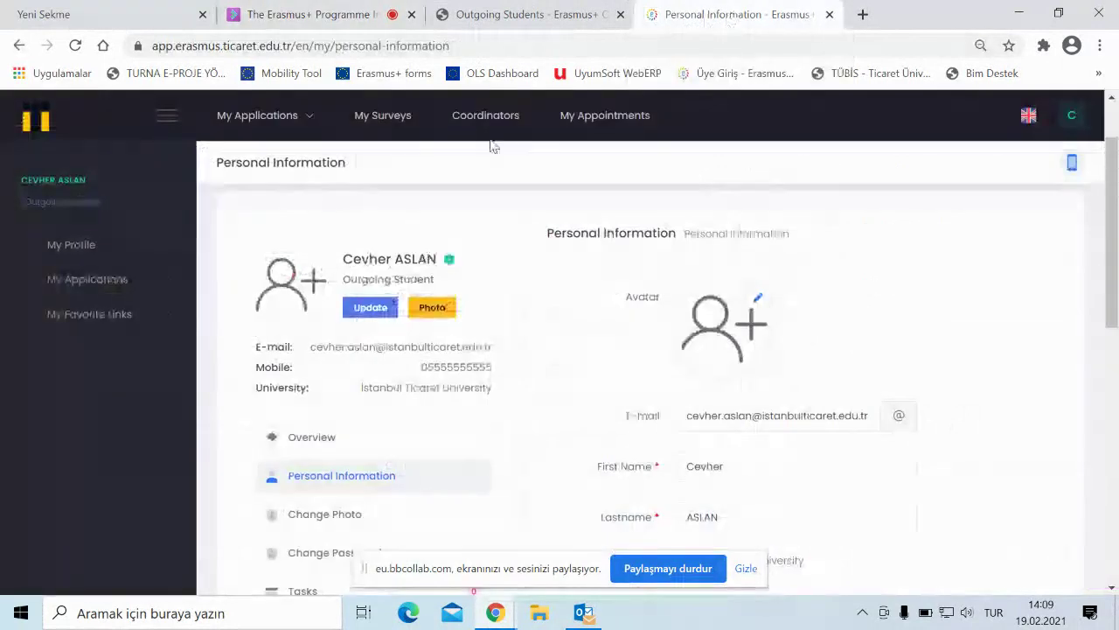
click(94, 287)
mouse_move(290, 298)
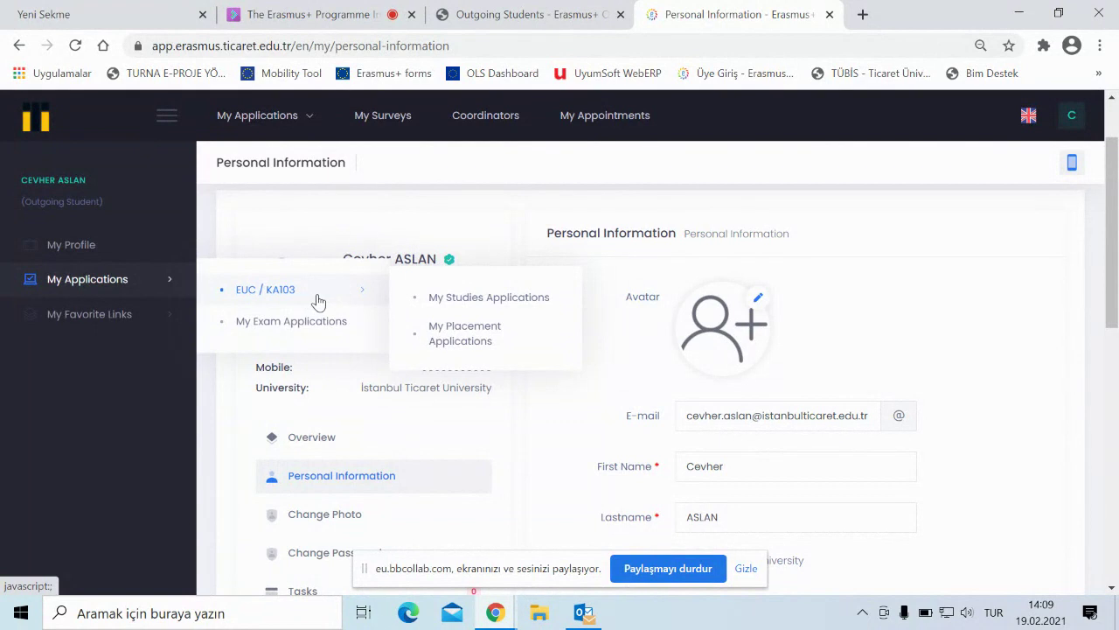
Under EUC / KA103 My Studies Applications, apply for the 2021-2022 Erasmus+ outgoing mobility.
click(523, 299)
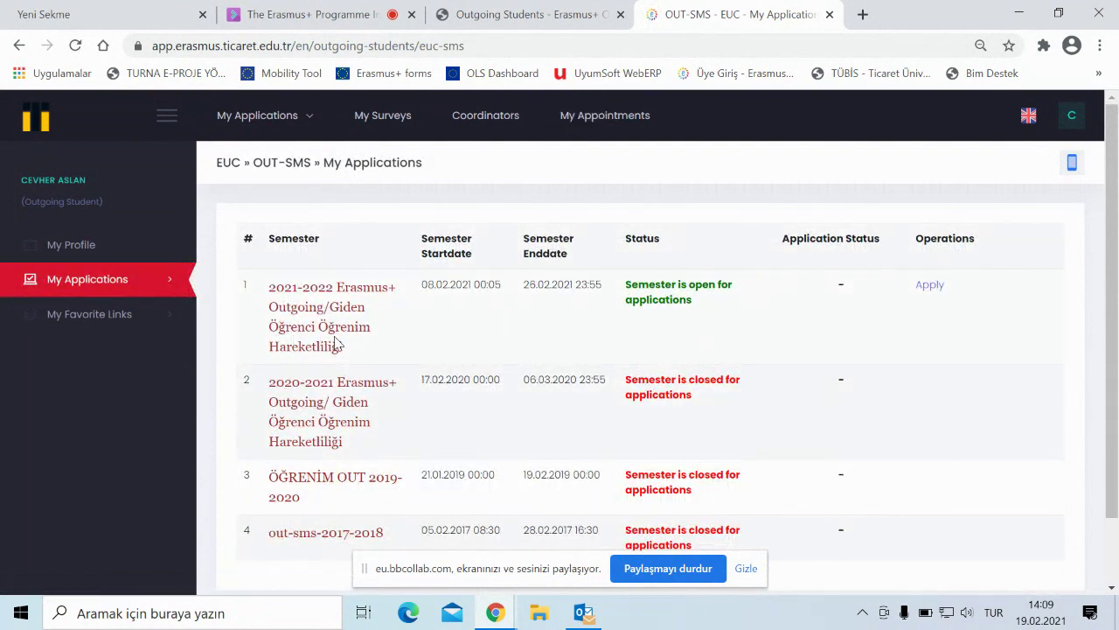
click(932, 287)
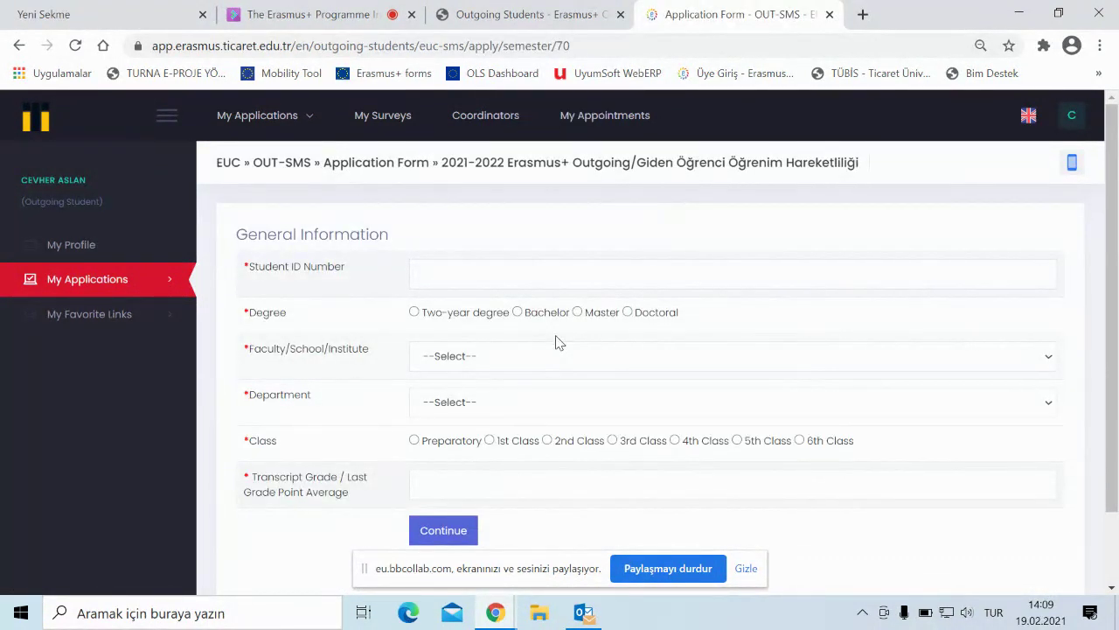
Enter the student ID number, choose Bachelor as the degree and Faculty of Business as faculty.
click(489, 278)
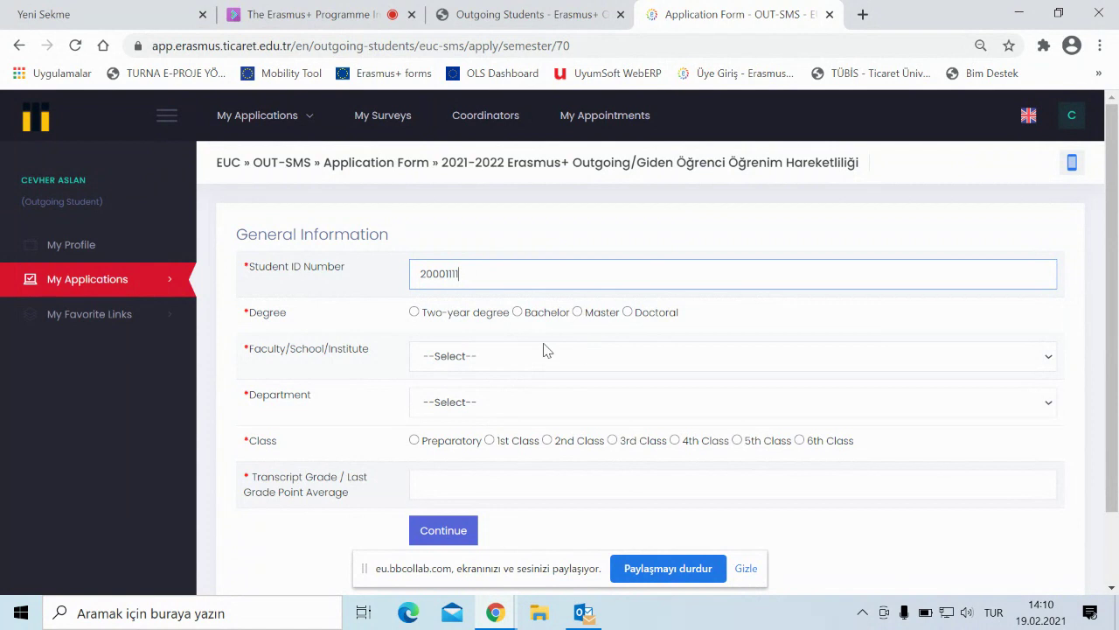
click(518, 313)
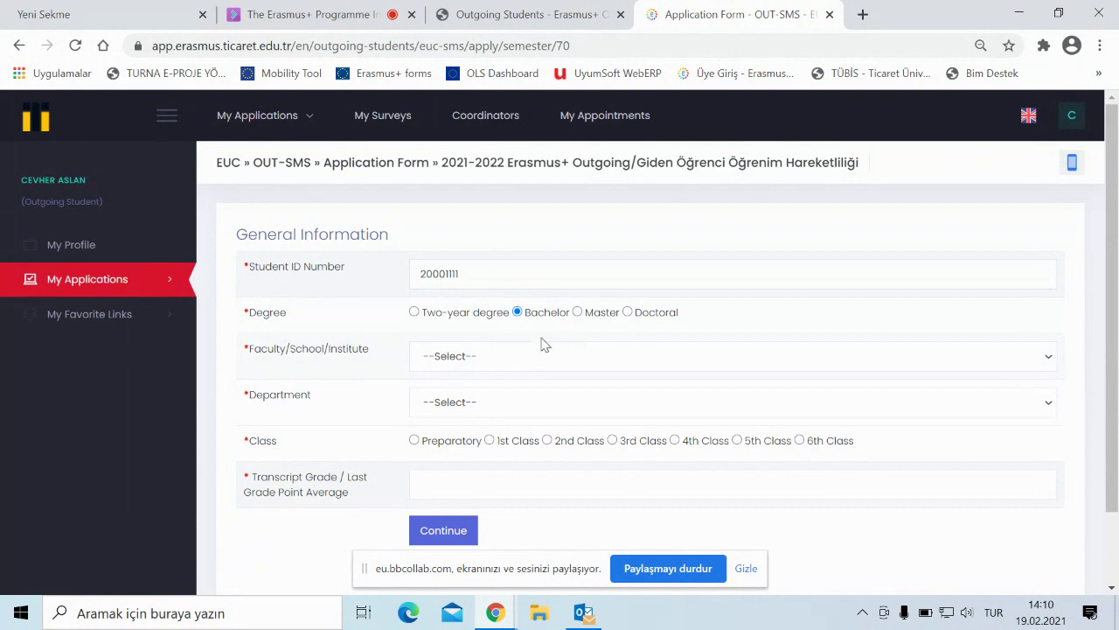
scroll(553, 354, down, 1)
scroll(554, 354, up, 1)
click(549, 362)
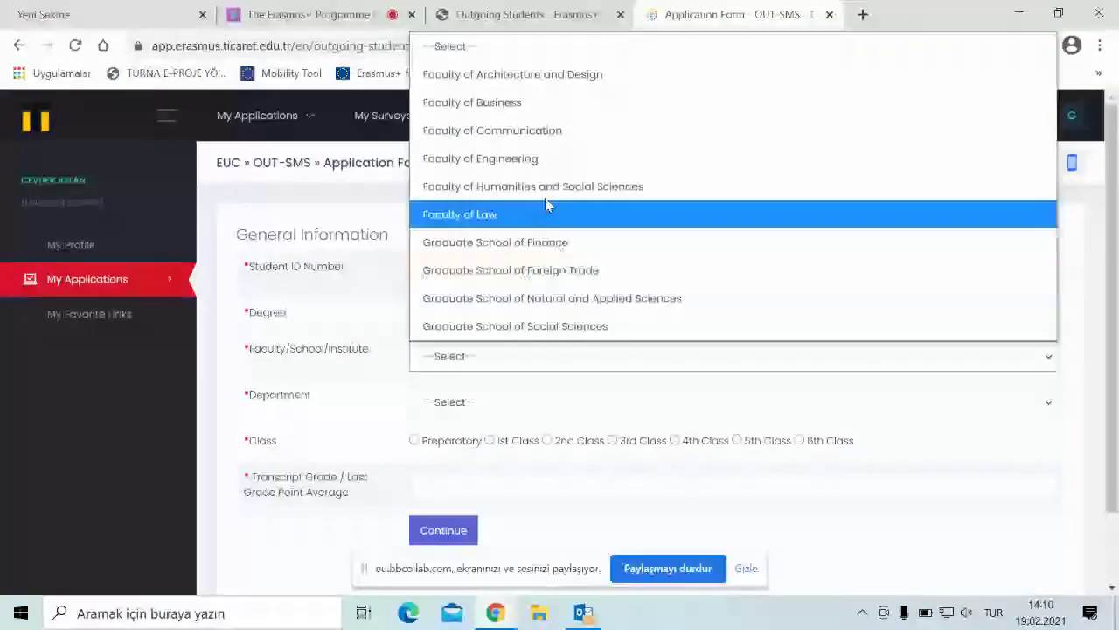
click(506, 105)
scroll(629, 350, down, 1)
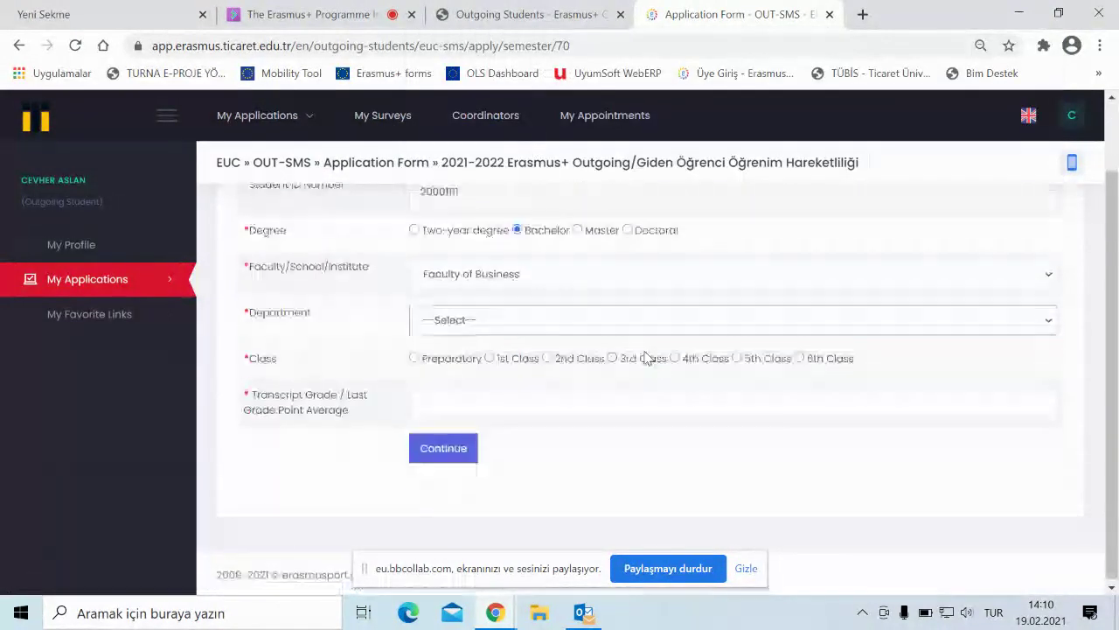
click(538, 319)
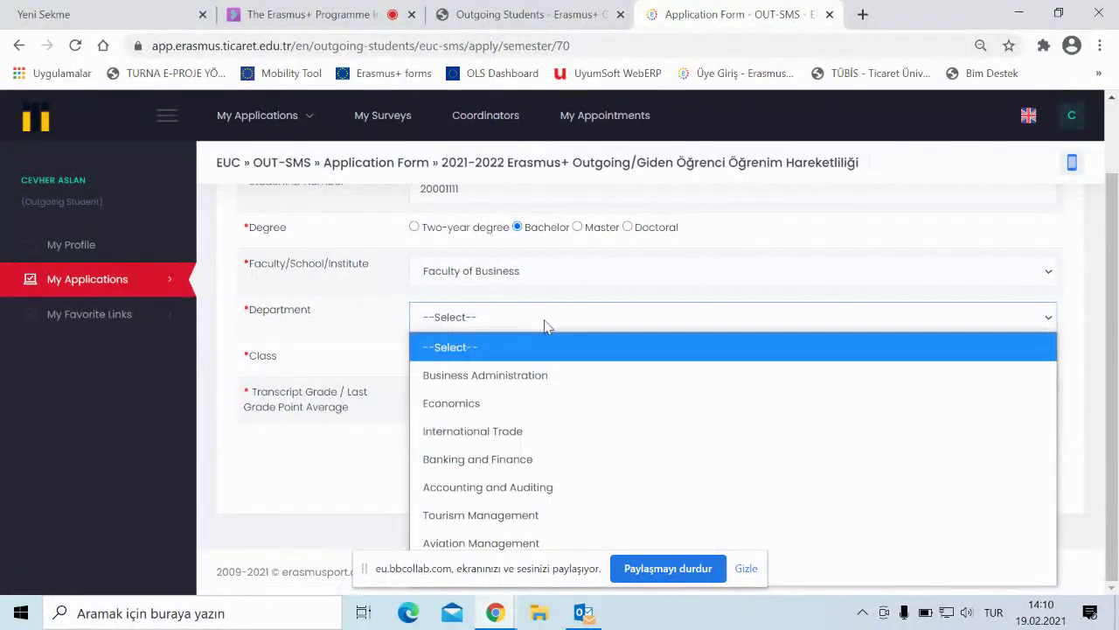
Choose Business Administration and 2nd Class, enter a 3.50 transcript grade, and confirm the section.
click(546, 377)
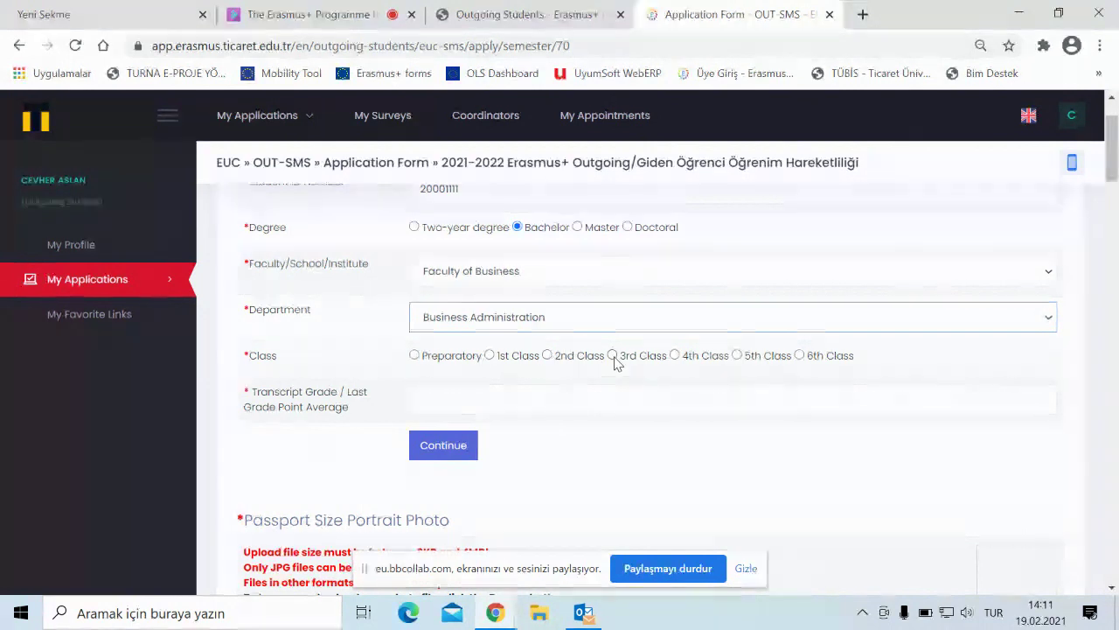
click(549, 357)
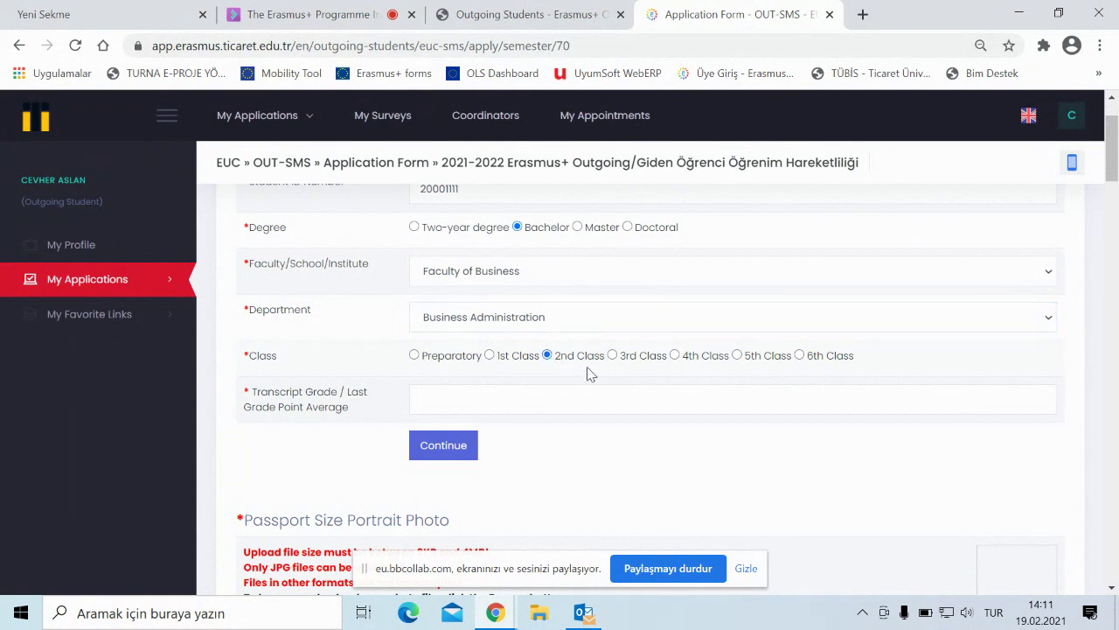
scroll(551, 407, down, 1)
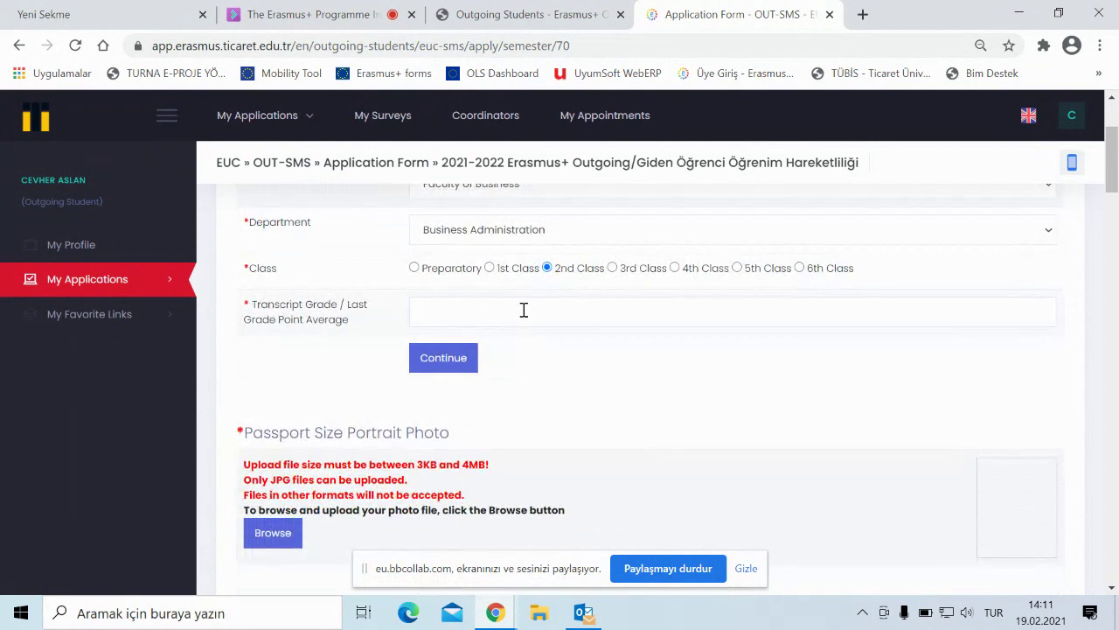
click(524, 310)
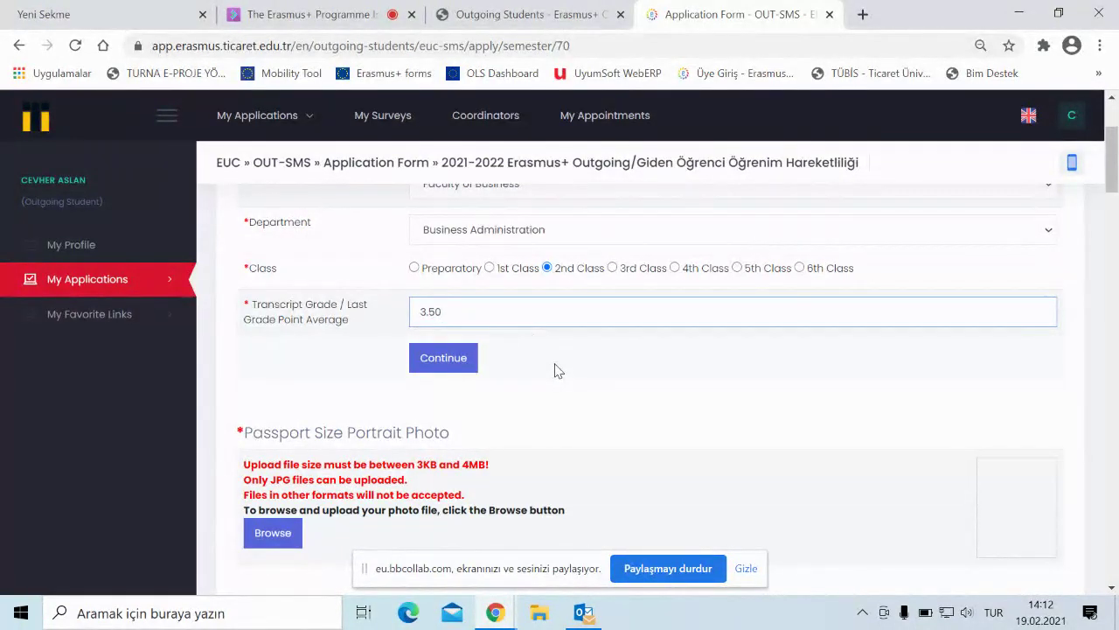
scroll(551, 358, down, 1)
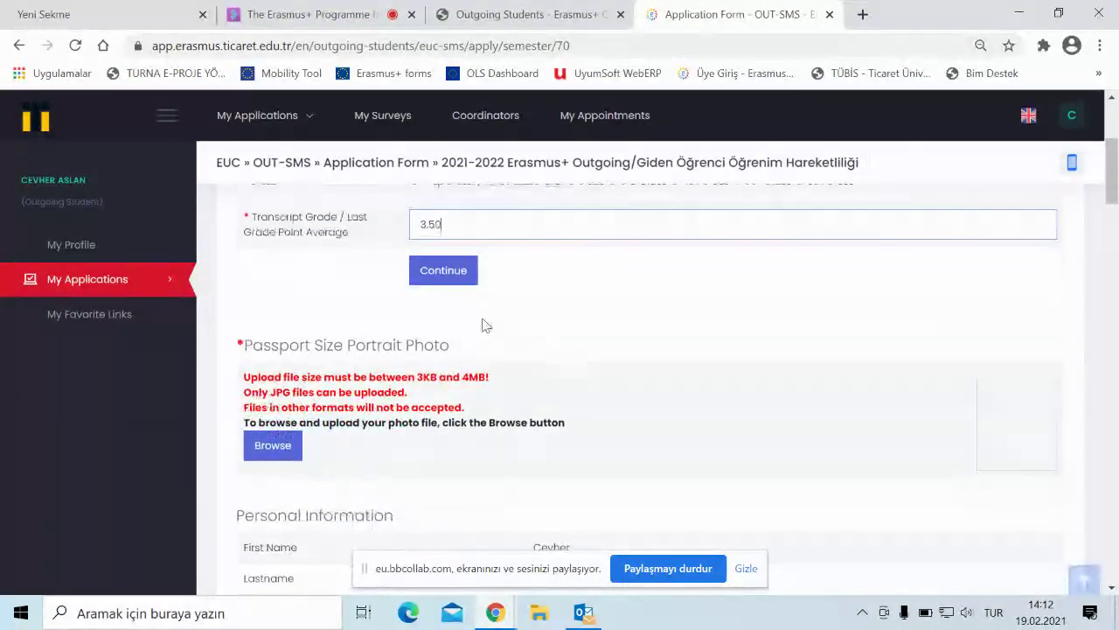
click(448, 272)
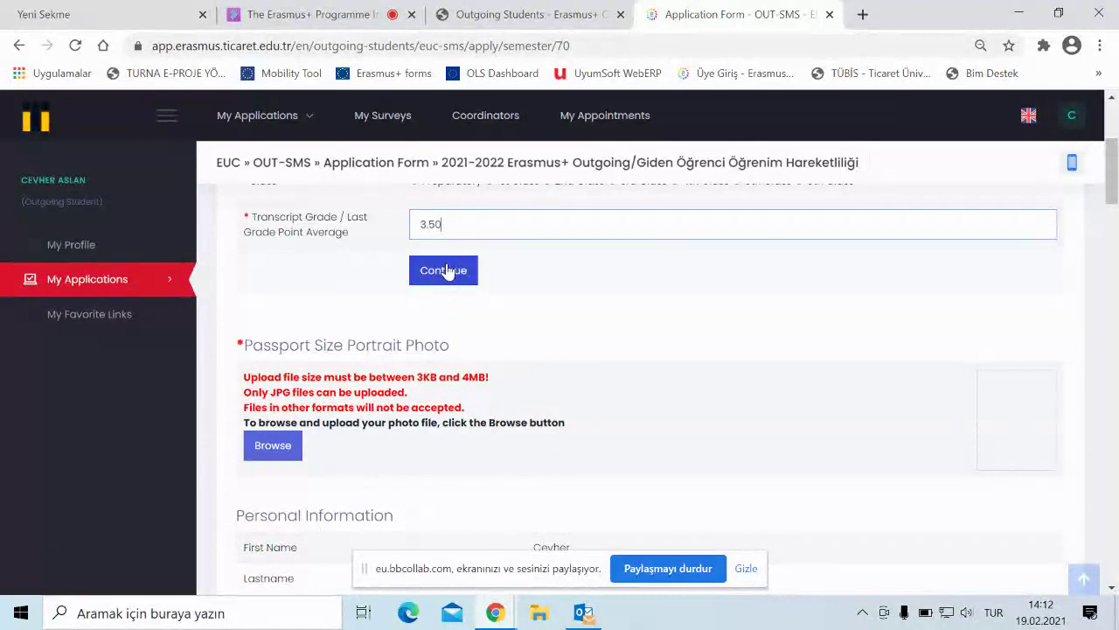
click(448, 272)
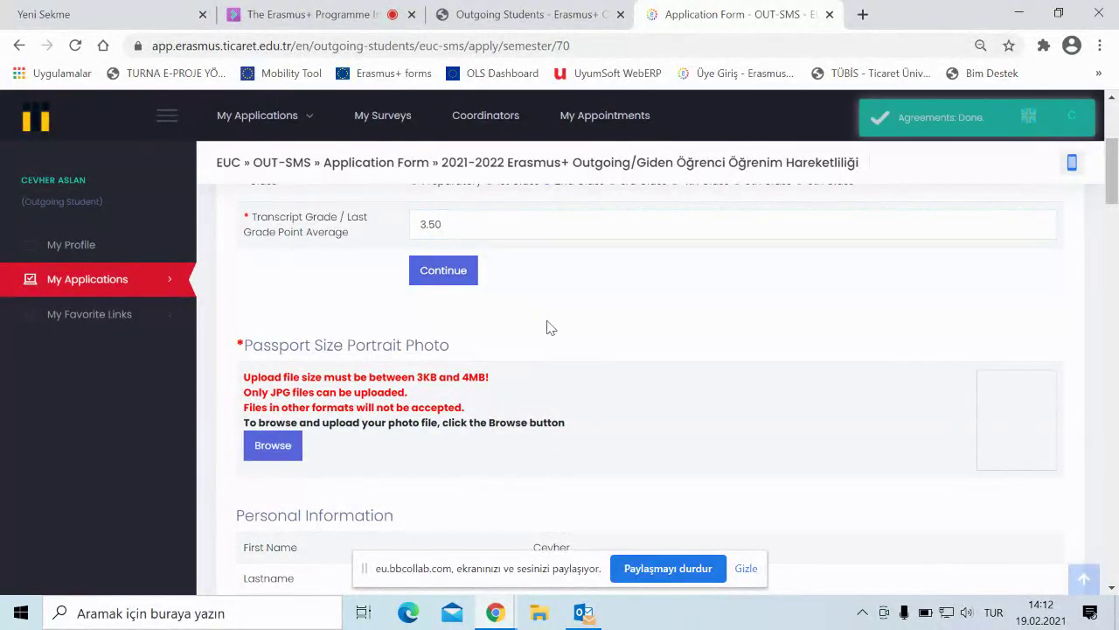
Set gender to Male and enter the national ID number.
scroll(625, 350, down, 2)
scroll(612, 348, down, 2)
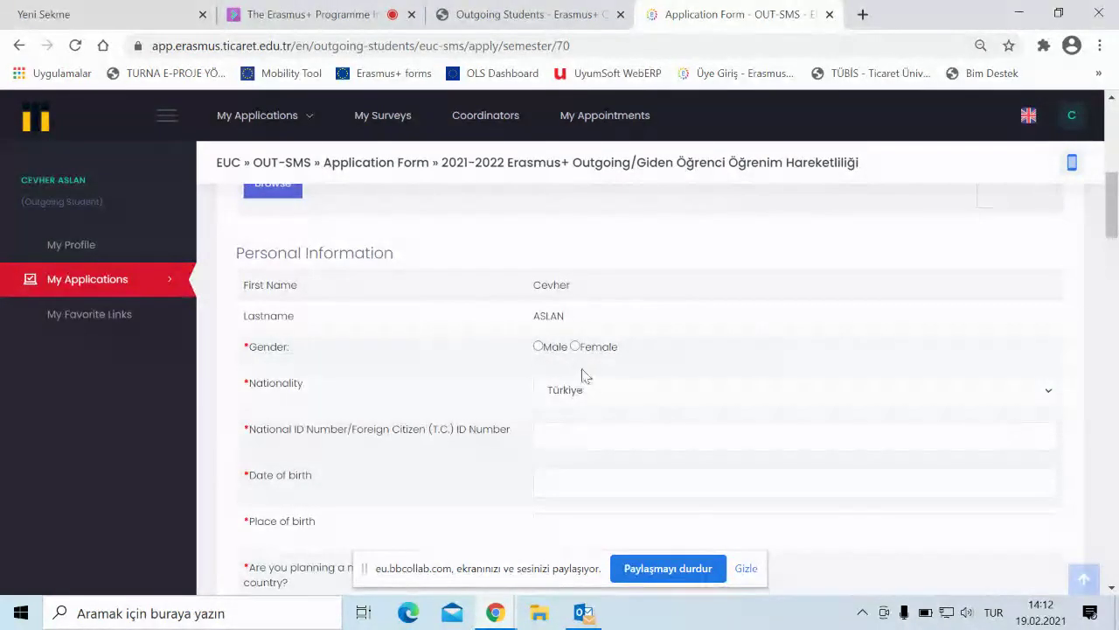
scroll(584, 390, down, 1)
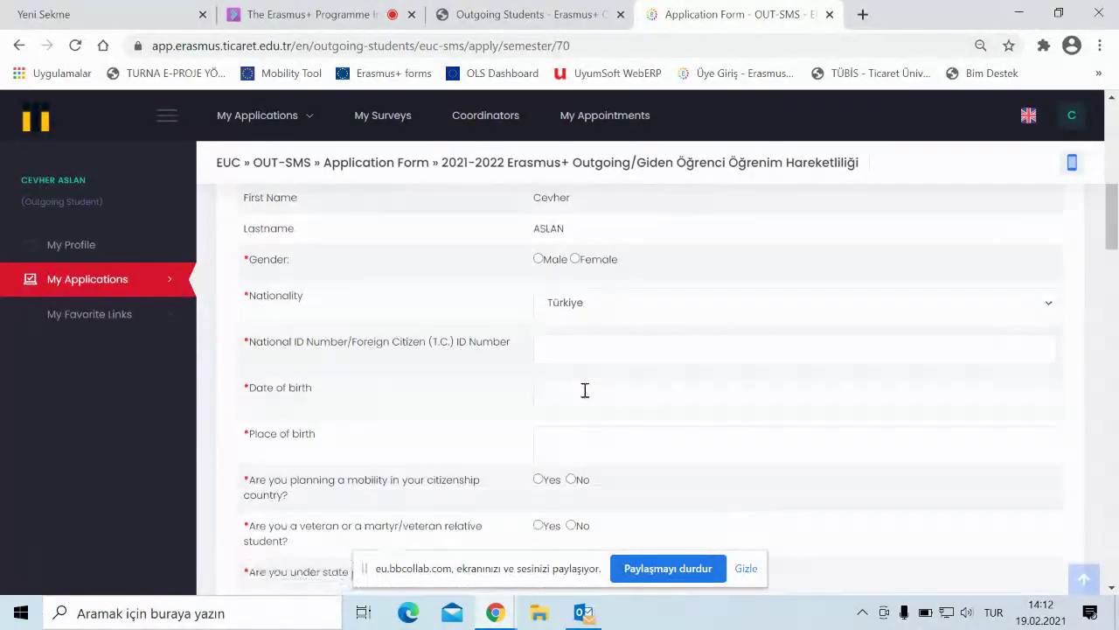
scroll(592, 390, up, 1)
click(546, 349)
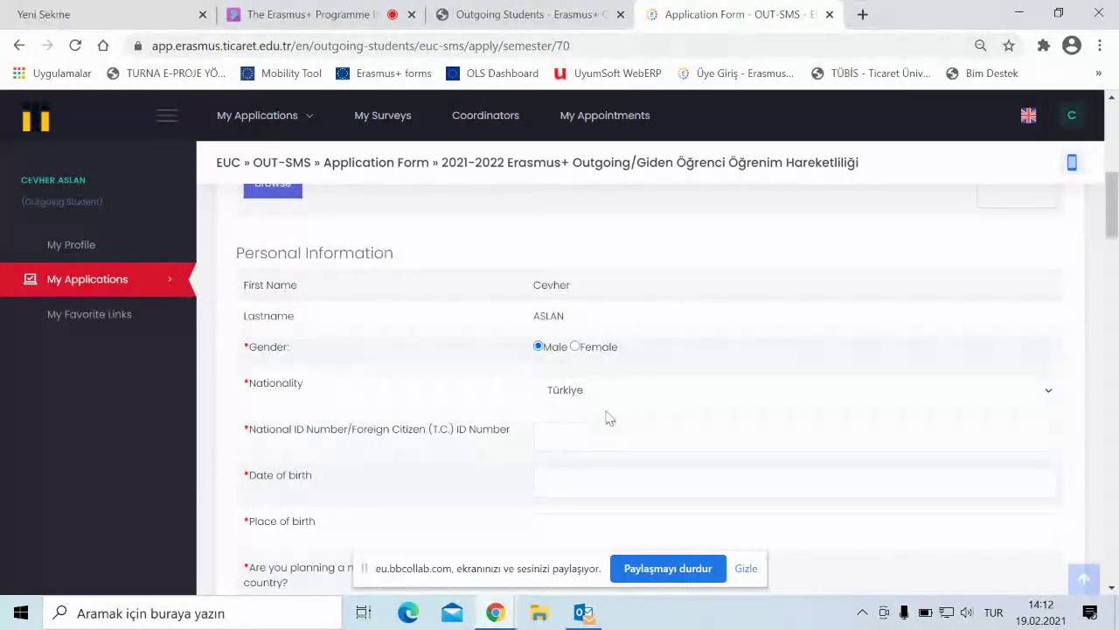
scroll(630, 385, down, 1)
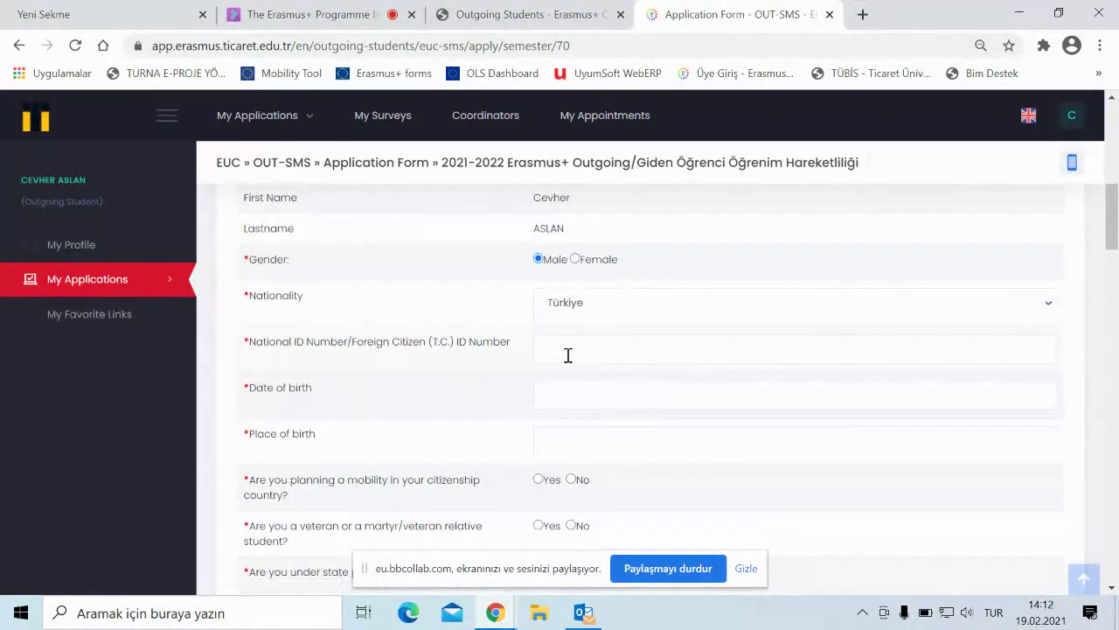
click(596, 348)
text(11)
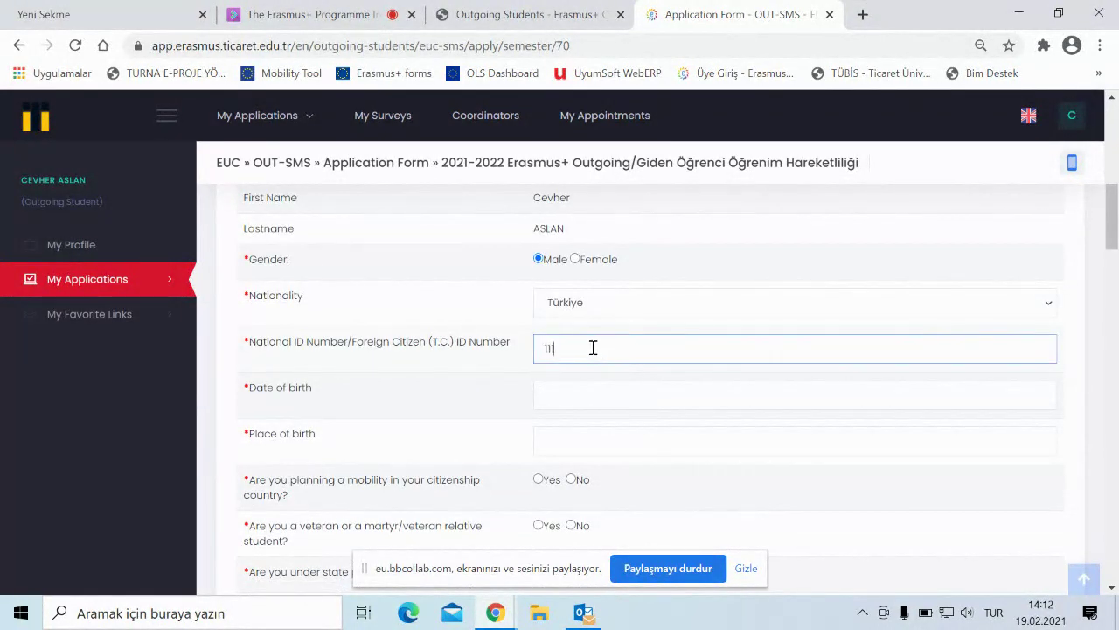
text(11111111)
click(555, 393)
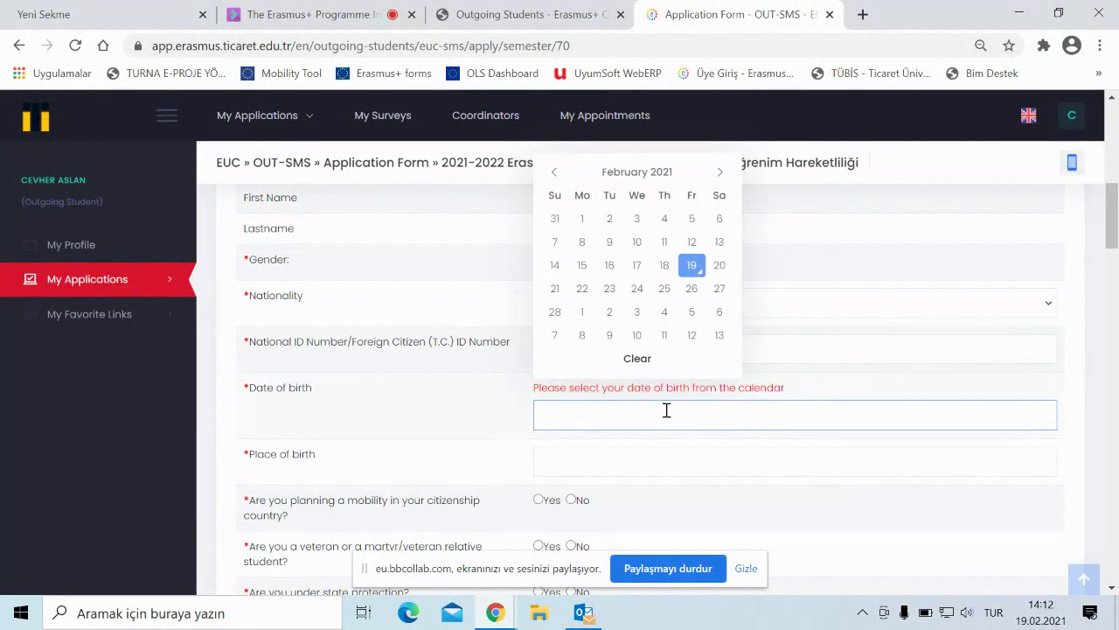
click(624, 175)
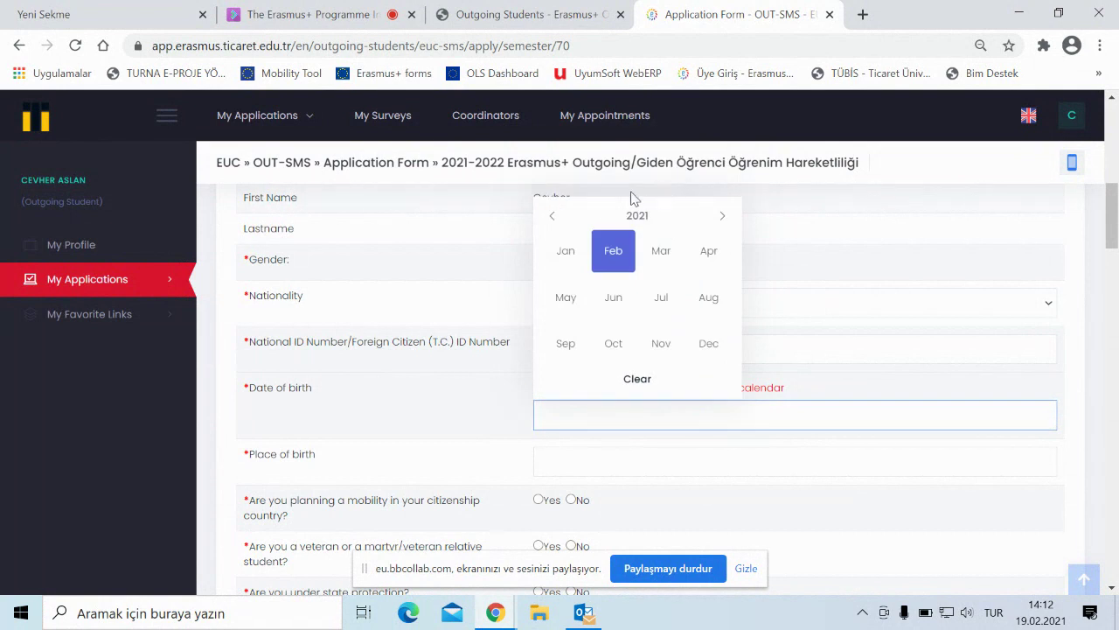
click(554, 215)
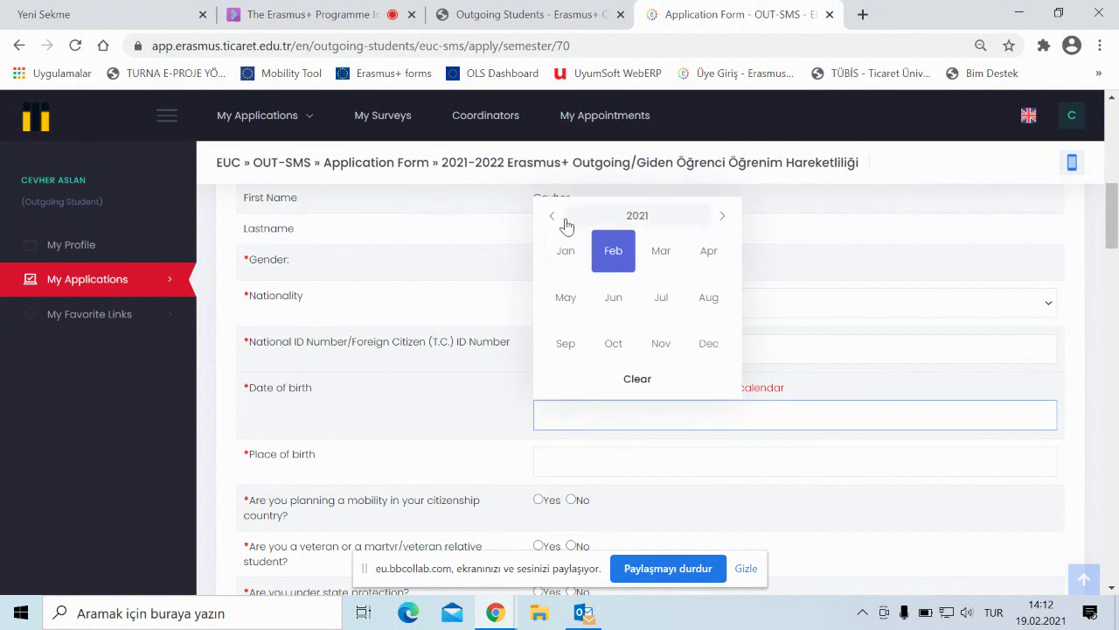
click(637, 216)
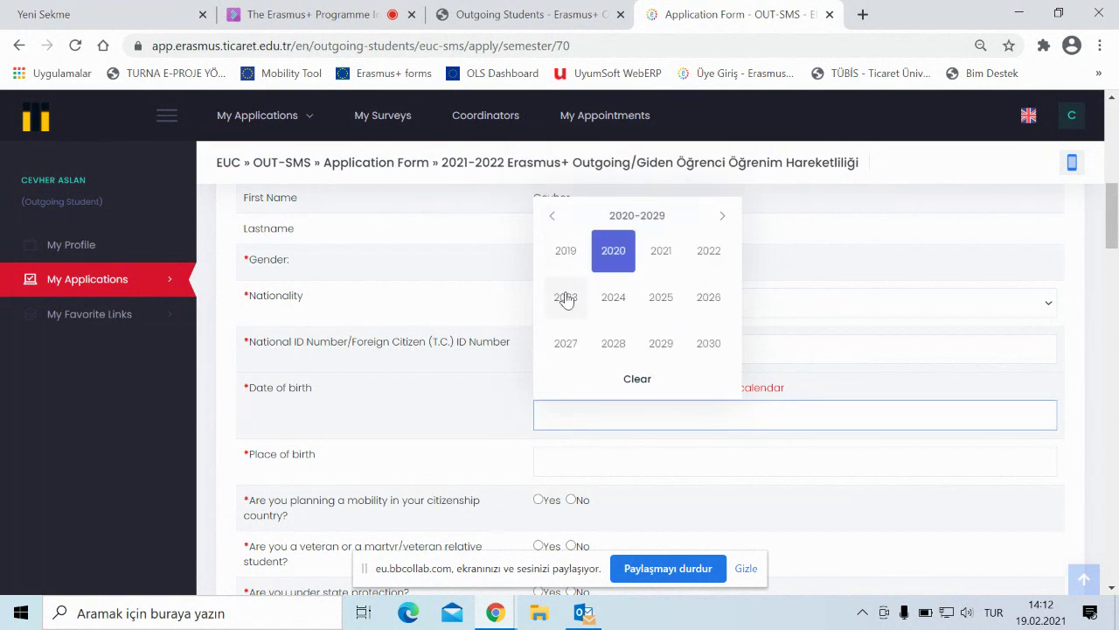
click(552, 216)
click(551, 216)
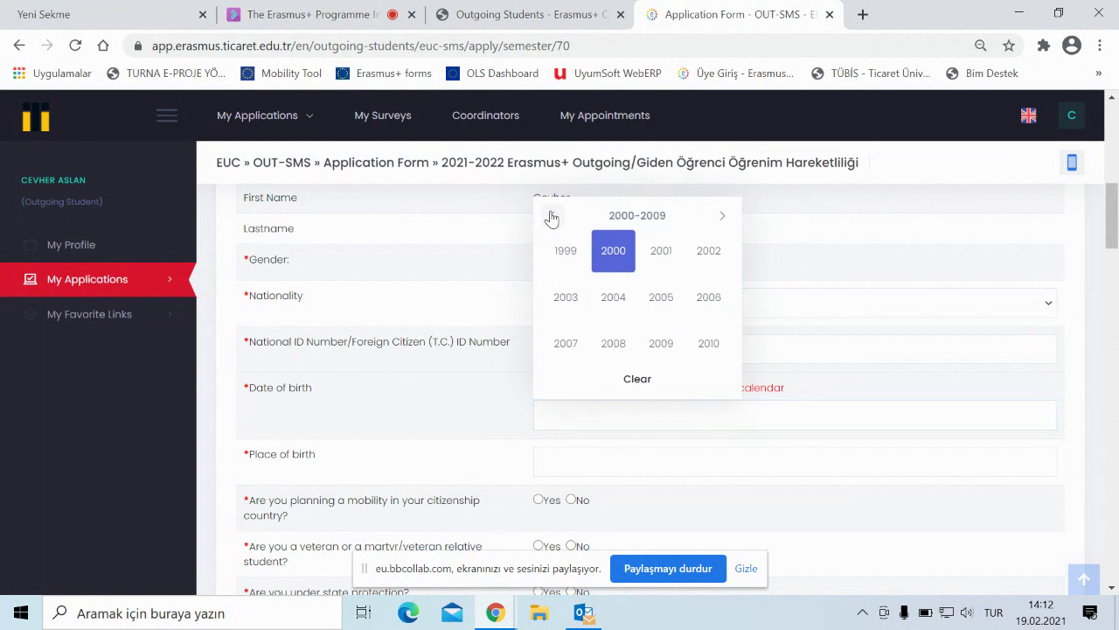
click(552, 216)
click(552, 216)
click(552, 216)
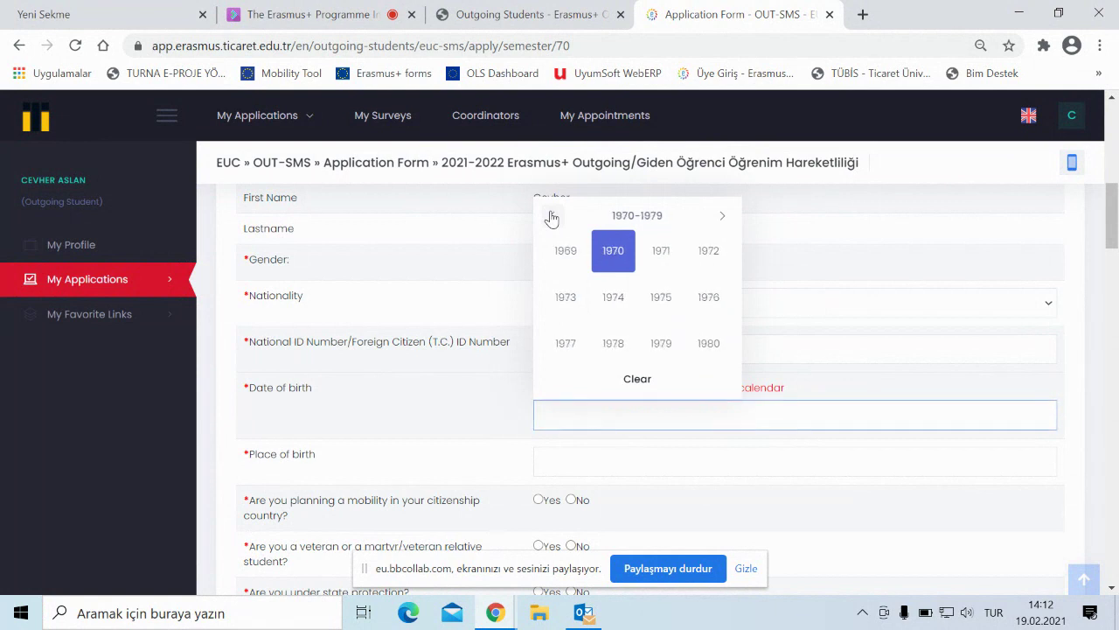
click(722, 217)
click(663, 299)
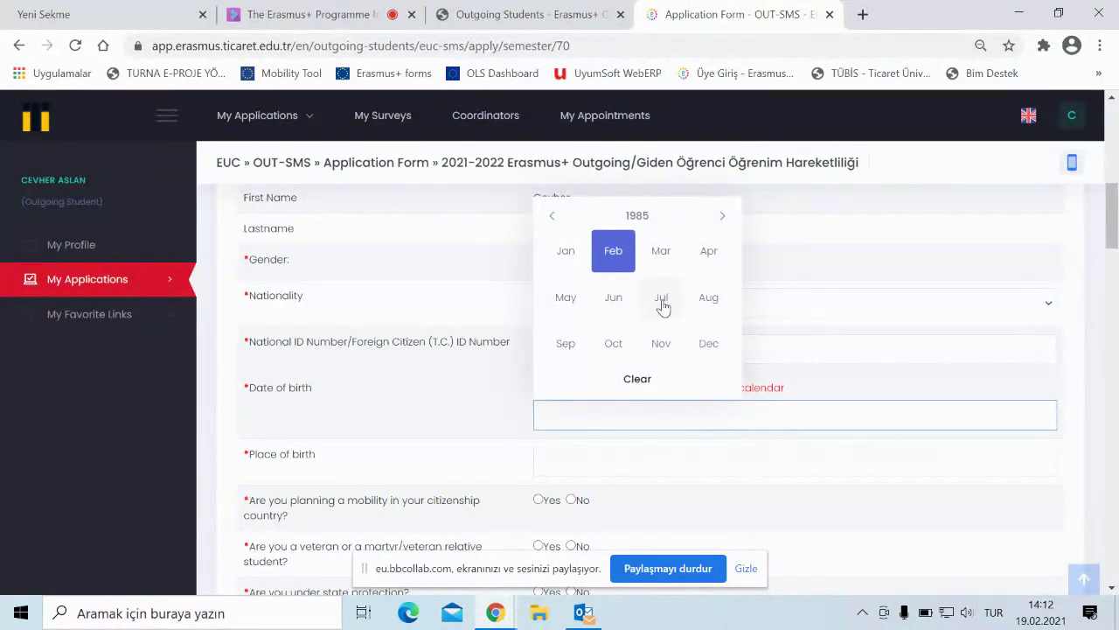
click(662, 301)
click(689, 262)
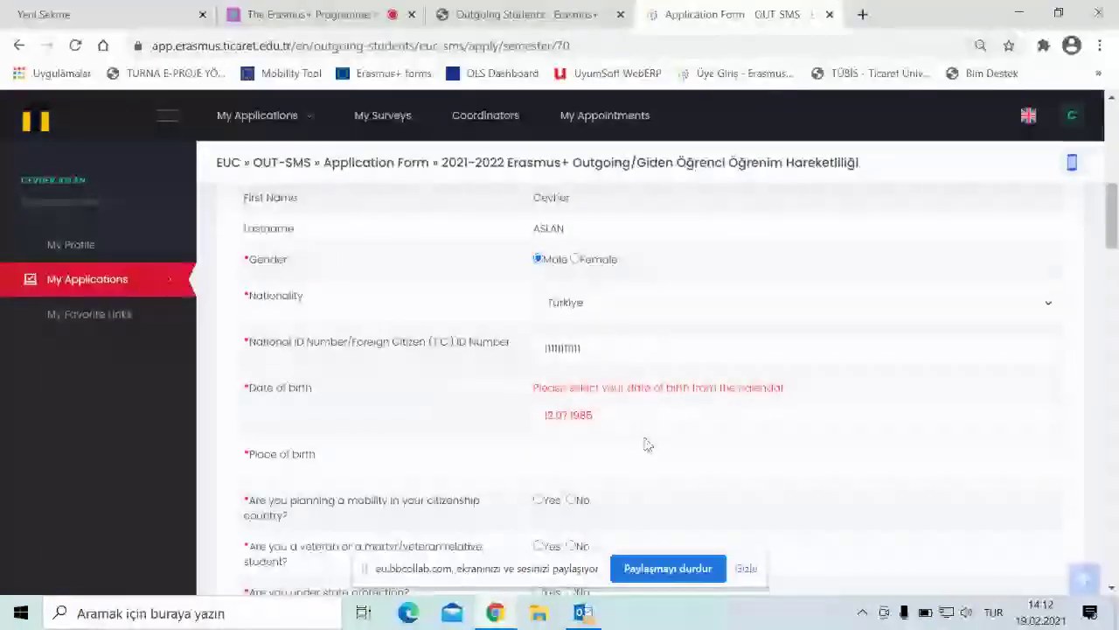
click(613, 423)
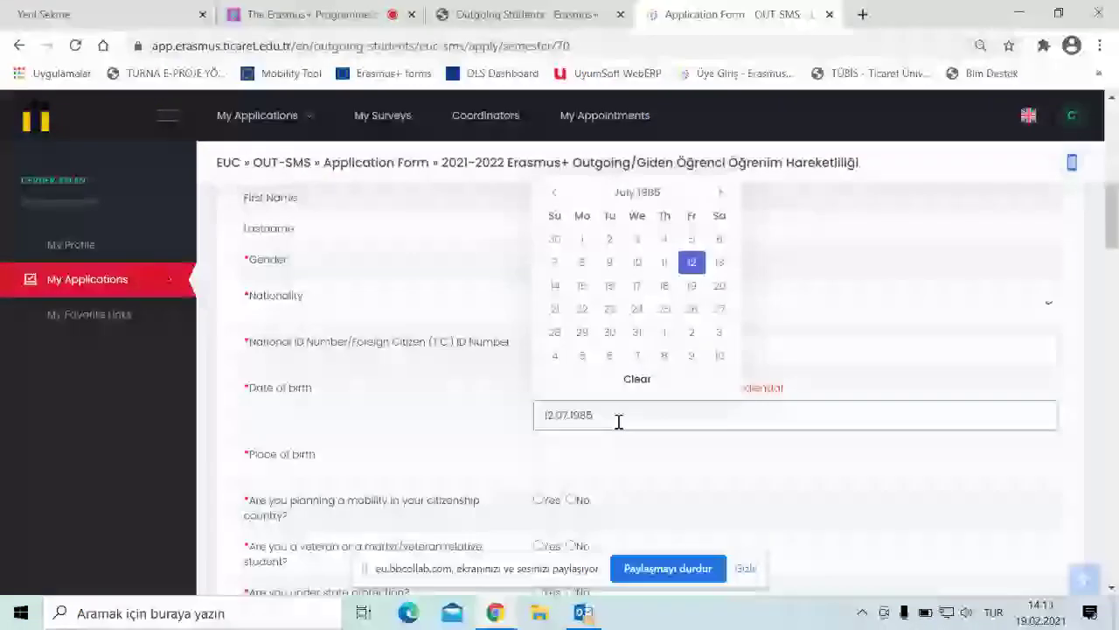
click(726, 471)
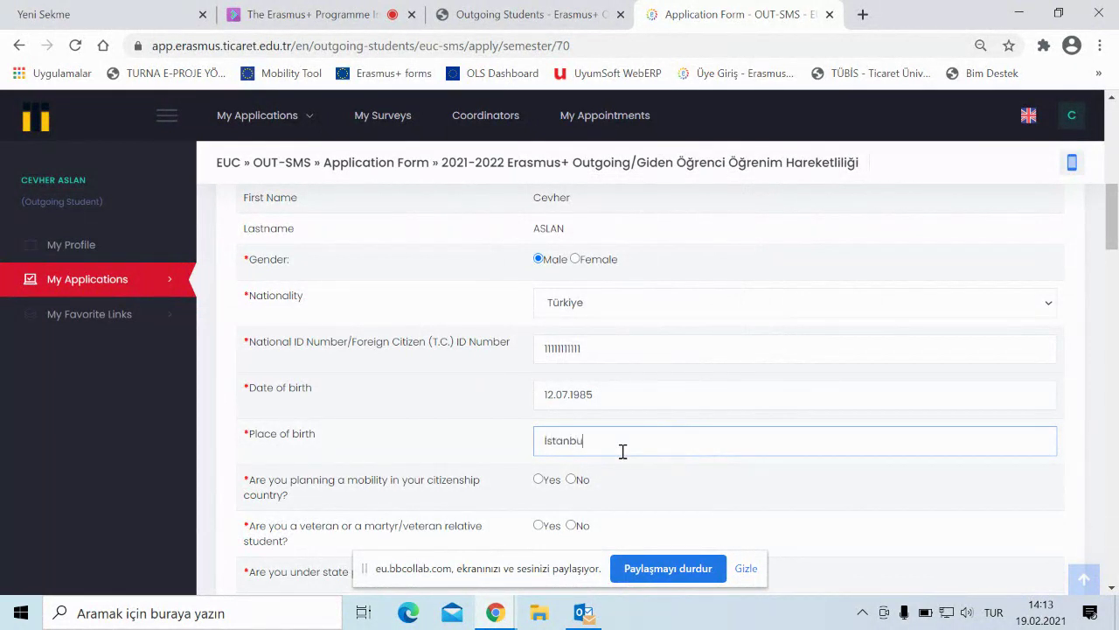
Finish entering 'İstanbul' as the place of birth and scroll down to the eligibility questions.
scroll(622, 451, down, 2)
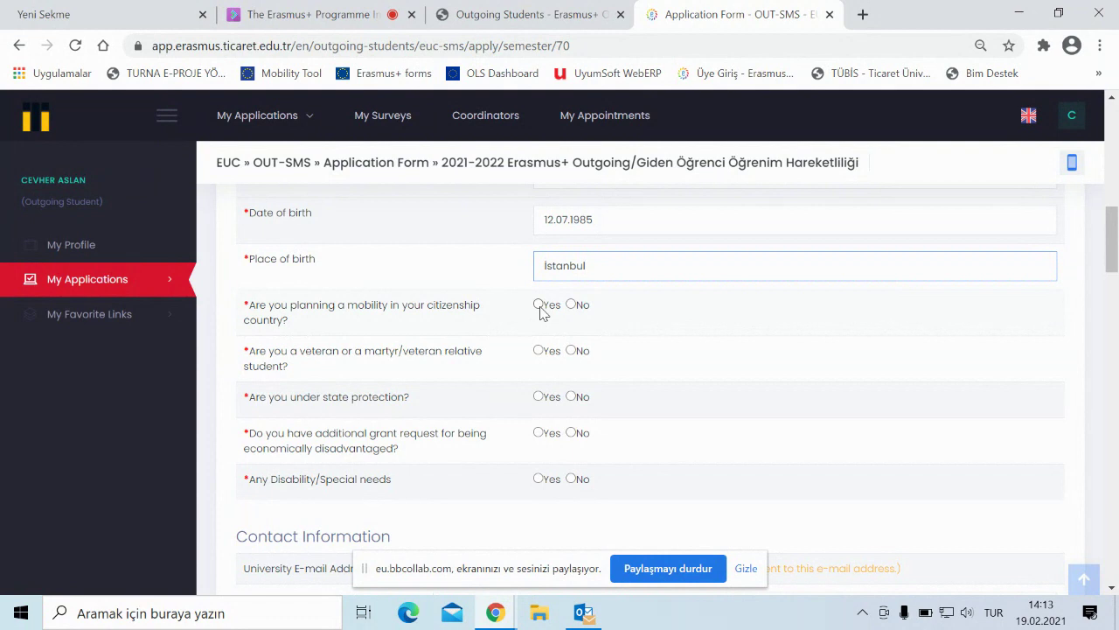
Answer No to citizenship-country mobility, veteran/martyr, state protection, additional grant and disability questions.
click(571, 305)
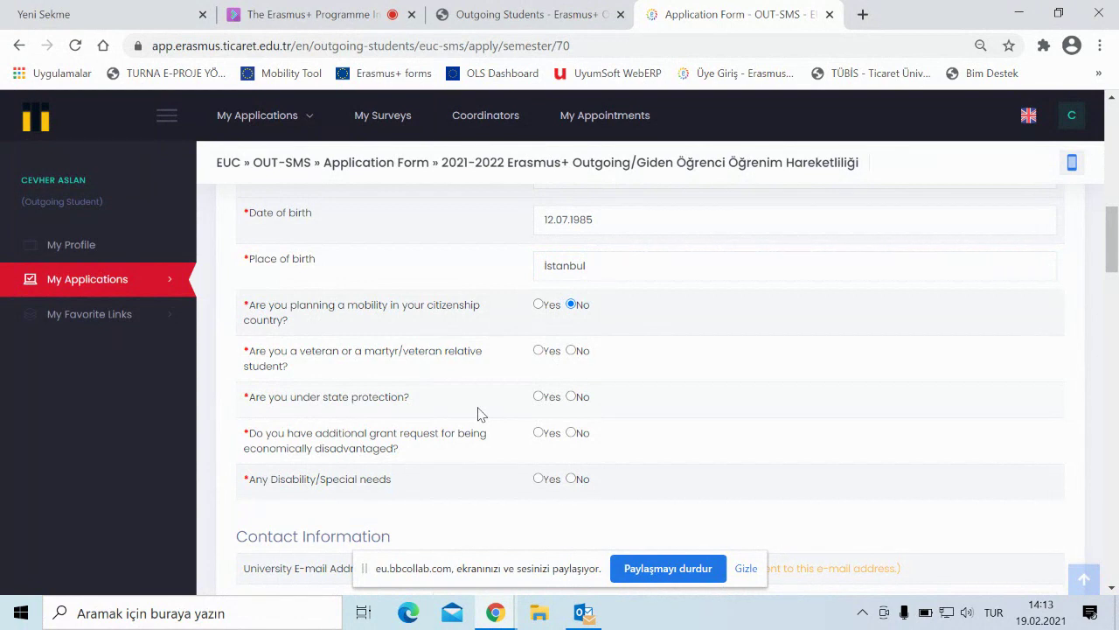
click(572, 351)
click(573, 398)
click(574, 434)
click(573, 482)
scroll(762, 480, down, 2)
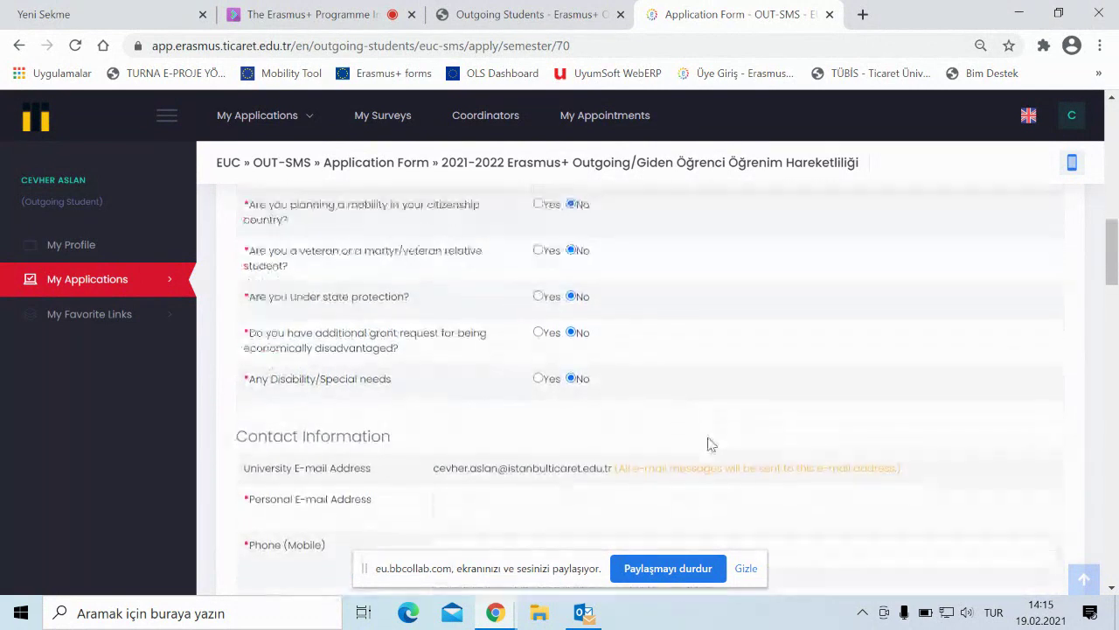
scroll(516, 446, down, 1)
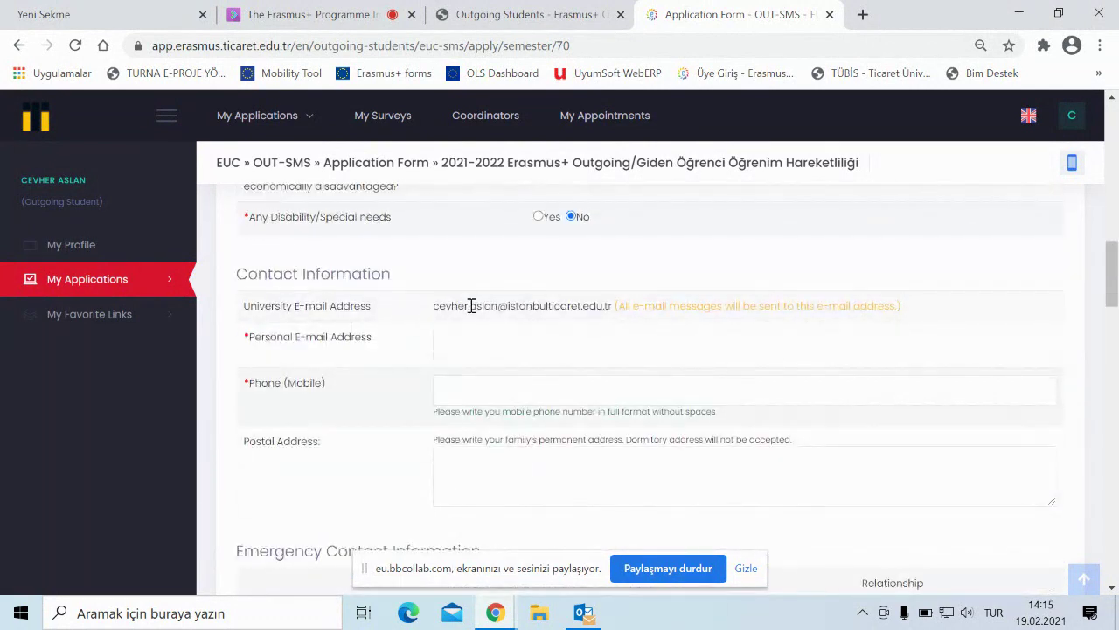
Type the applicant's personal e-mail address into the Personal E-mail Address field.
click(510, 346)
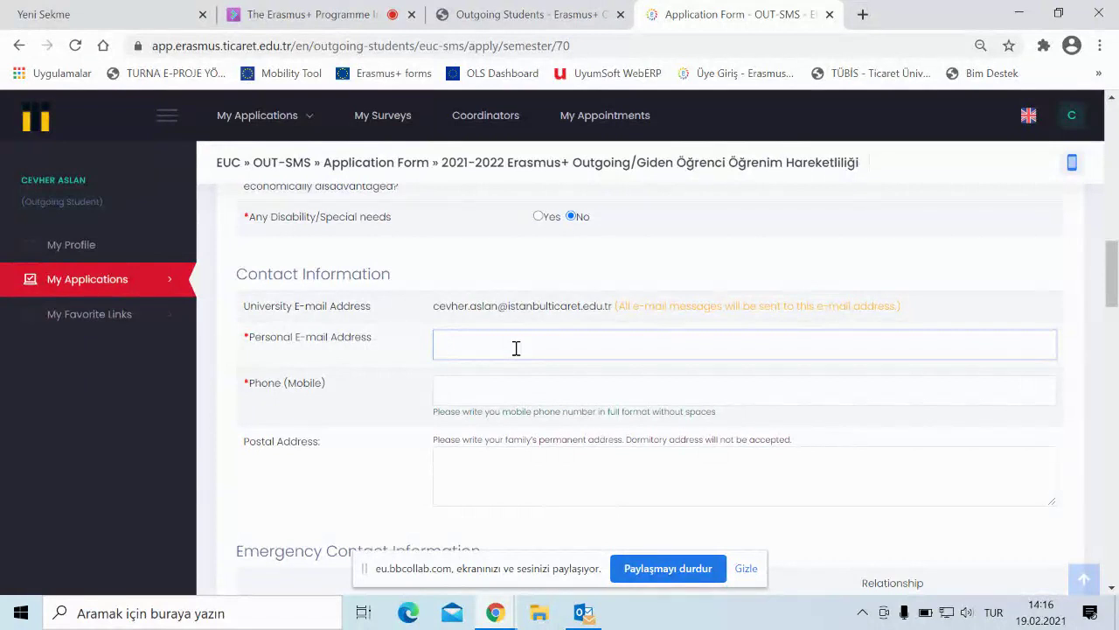
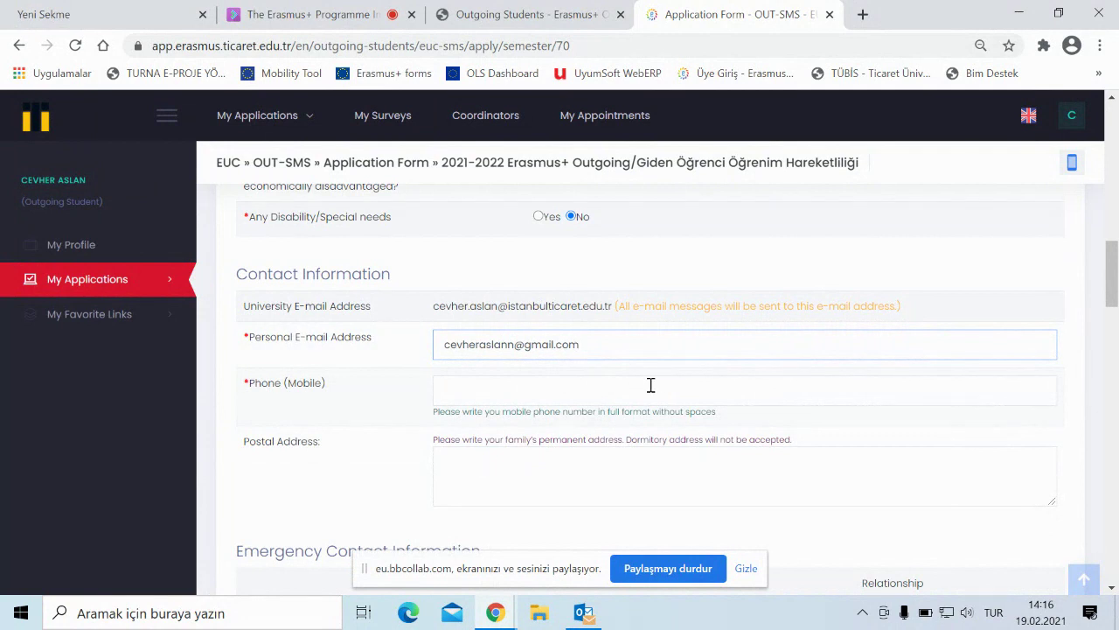
Enter the applicant's mobile phone number in the Phone (Mobile) field.
click(531, 389)
text(90)
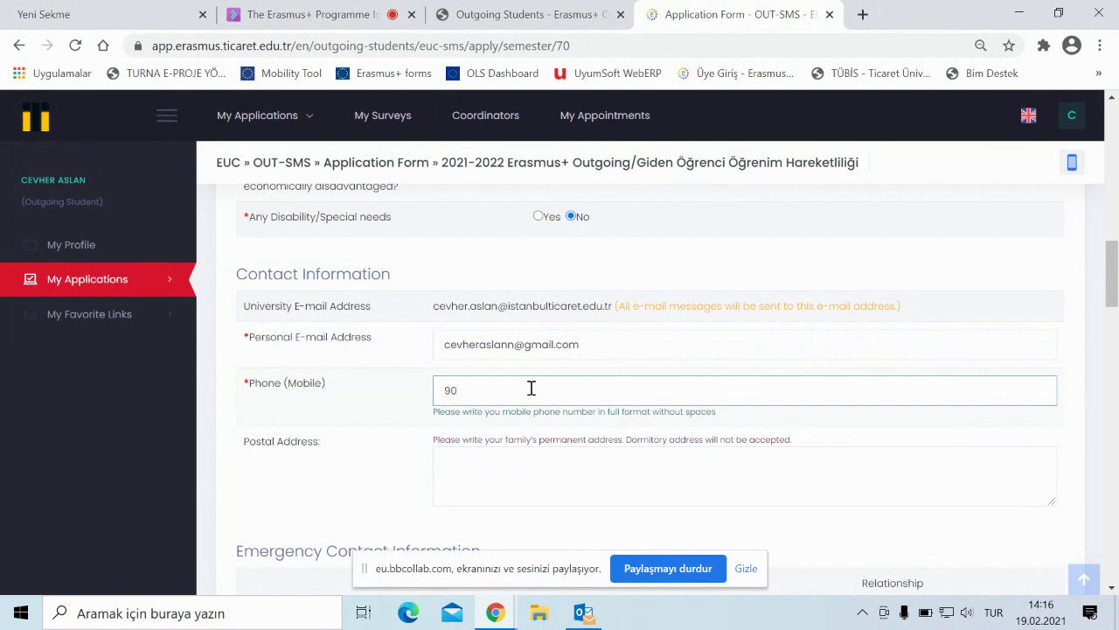
text(543333333)
scroll(691, 467, down, 2)
scroll(551, 372, up, 1)
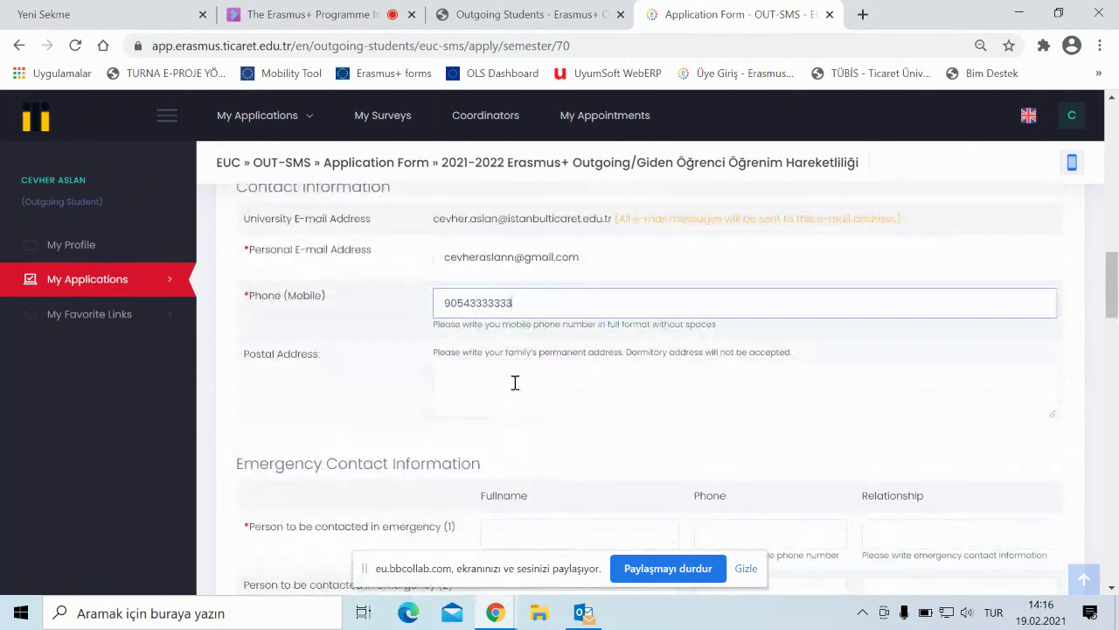
Fill the Postal Address box with placeholder text.
click(515, 382)
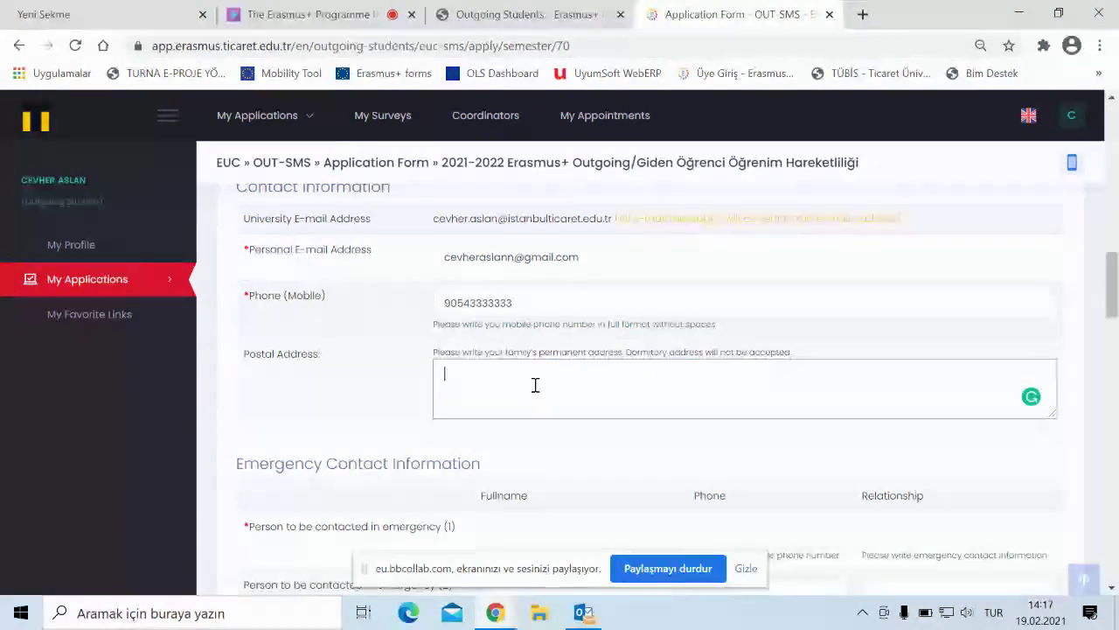
text(hhfjfjfgkgkhlhlkhkhk)
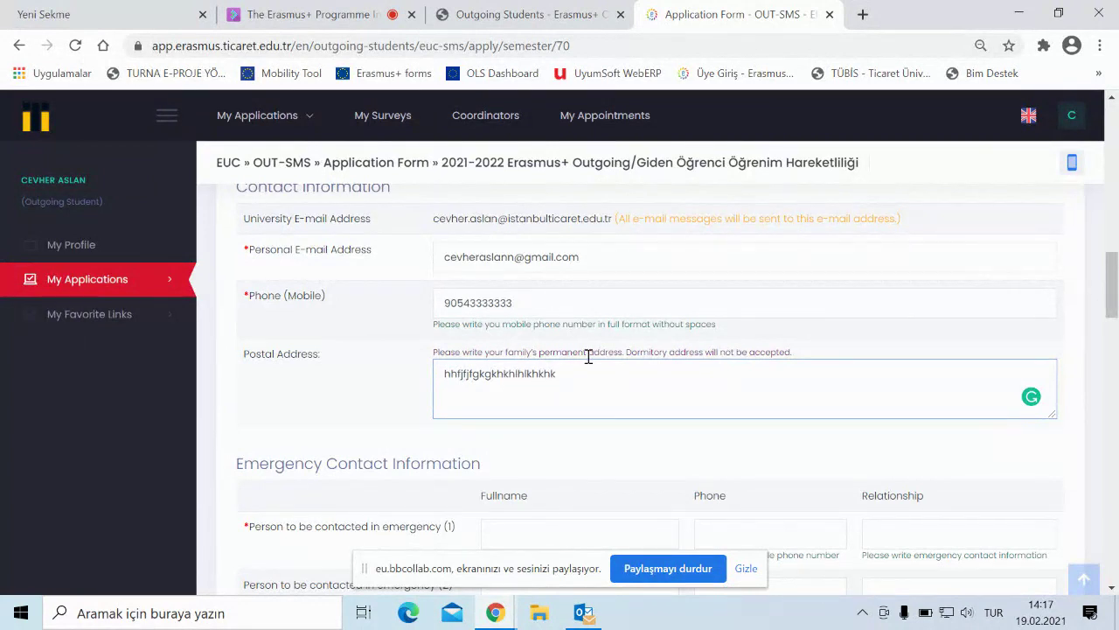
scroll(615, 405, down, 2)
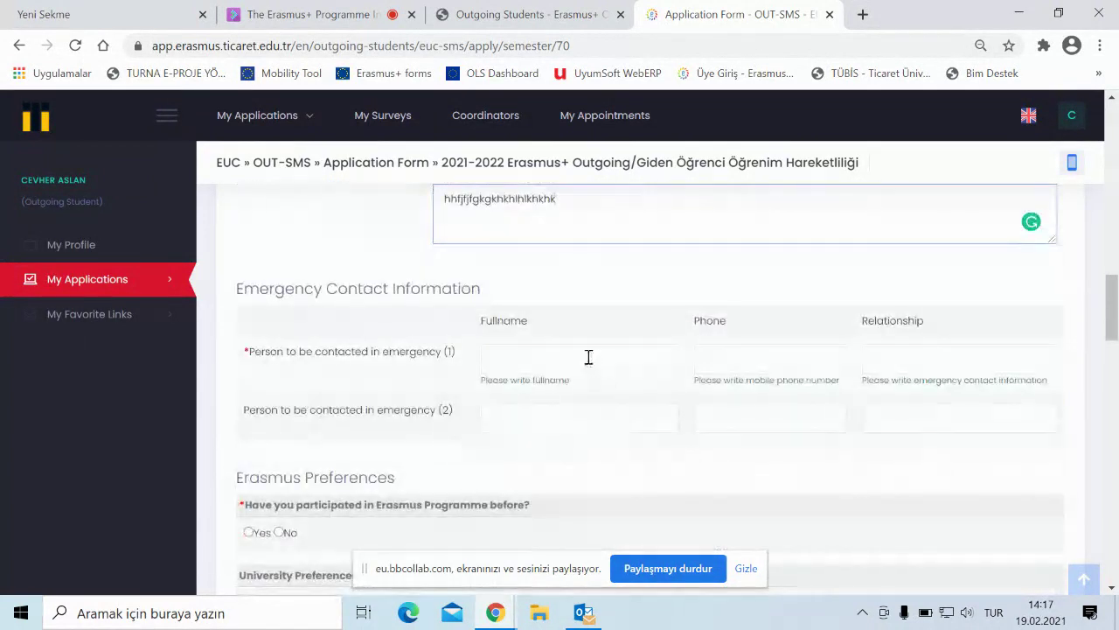
Give emergency contact 1 the contact's first name, phone number and relationship 'brother'.
click(579, 360)
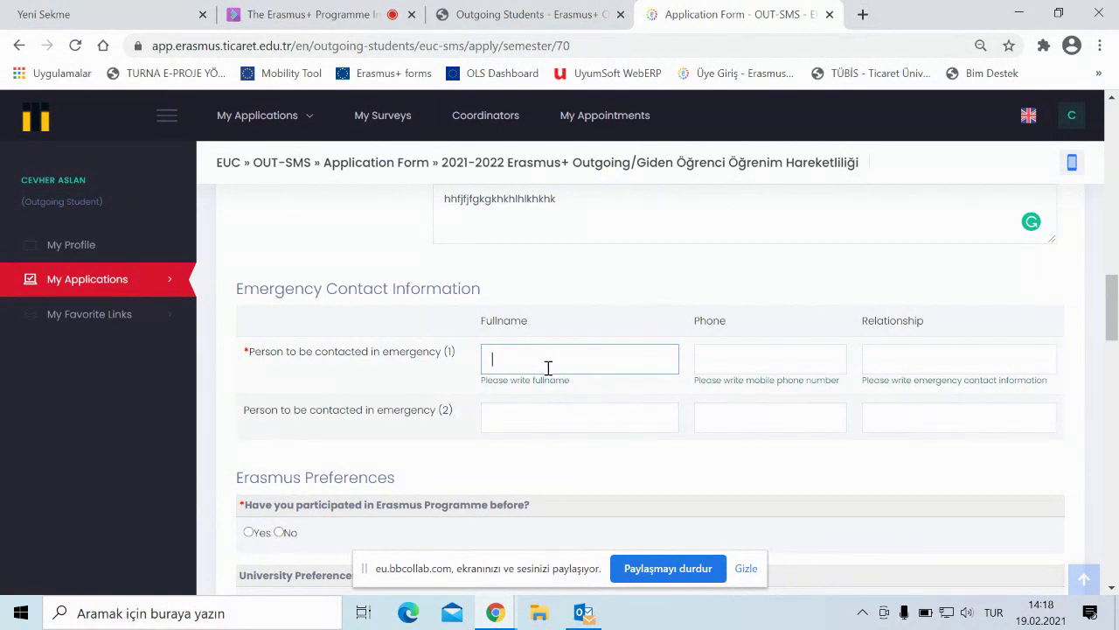
text(ahmet)
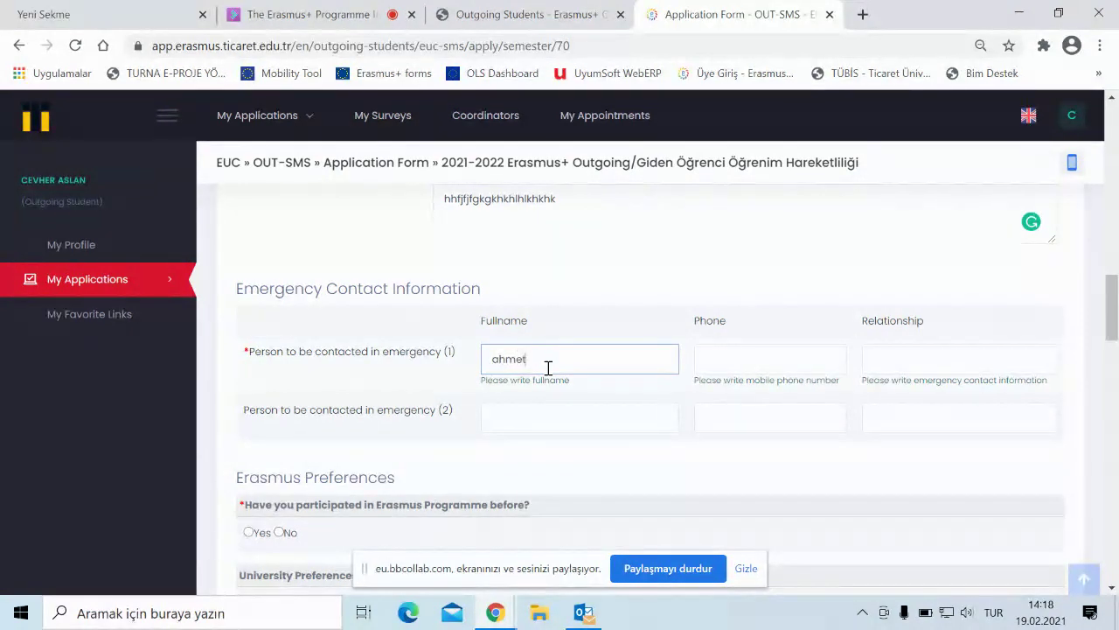
click(744, 362)
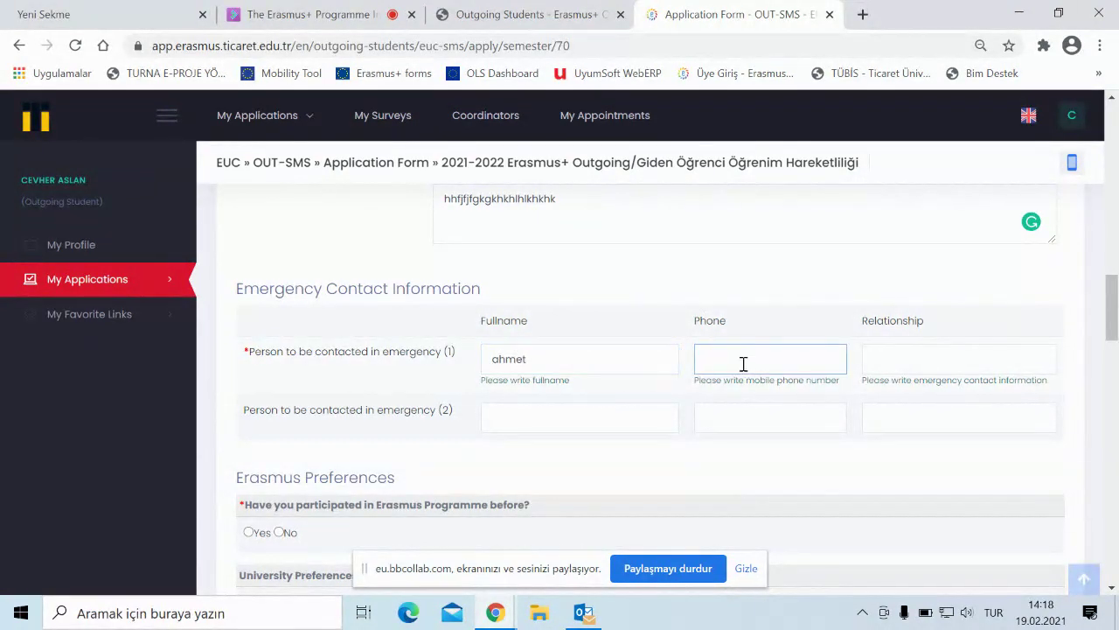
click(903, 358)
text(bro)
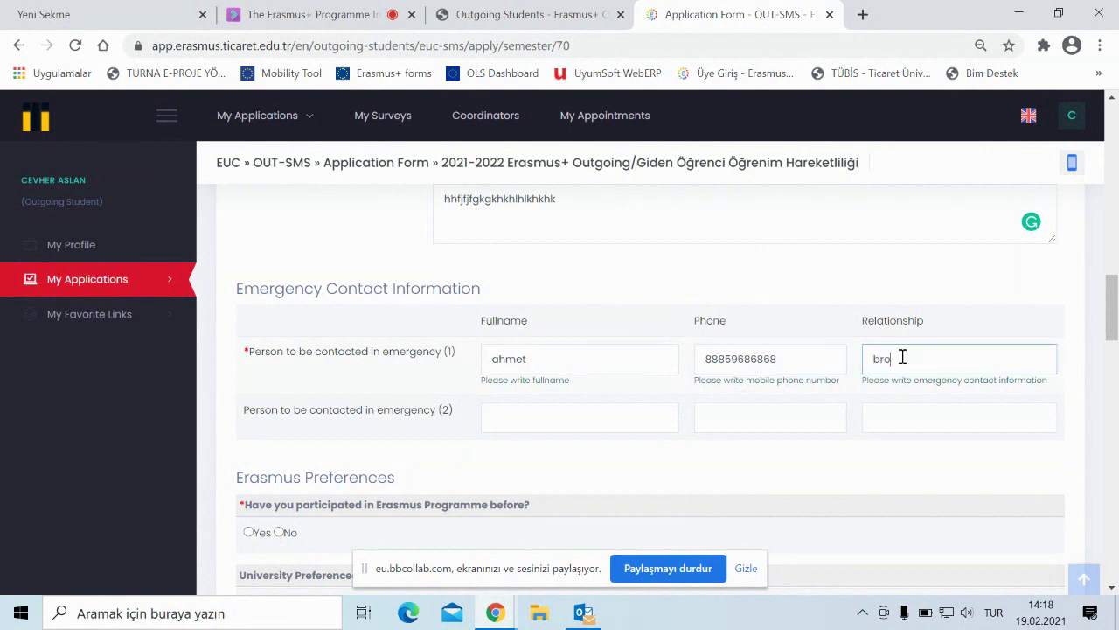
text(ther)
click(572, 418)
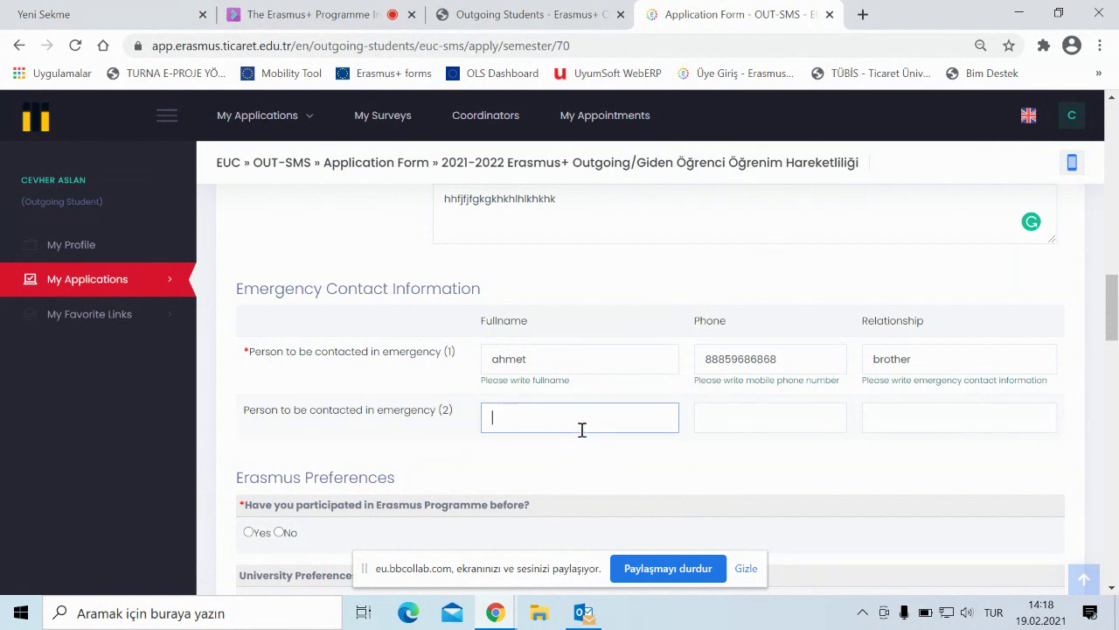
scroll(637, 459, down, 2)
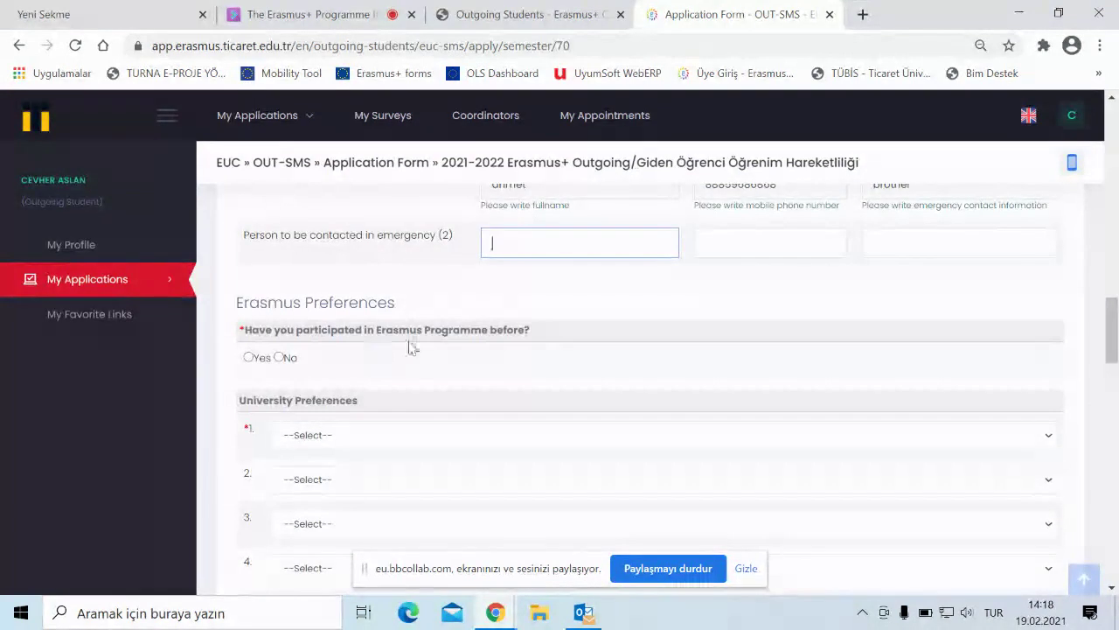
Set 'Have you participated in Erasmus Programme before?' to No, revealing the University Preferences fields.
scroll(424, 347, down, 1)
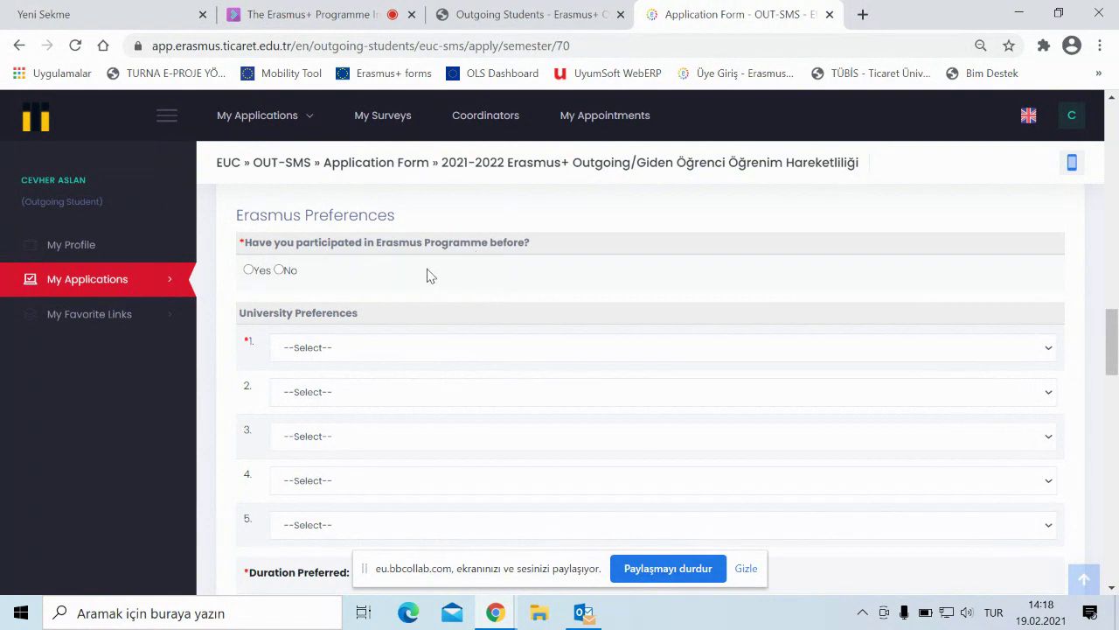
click(249, 269)
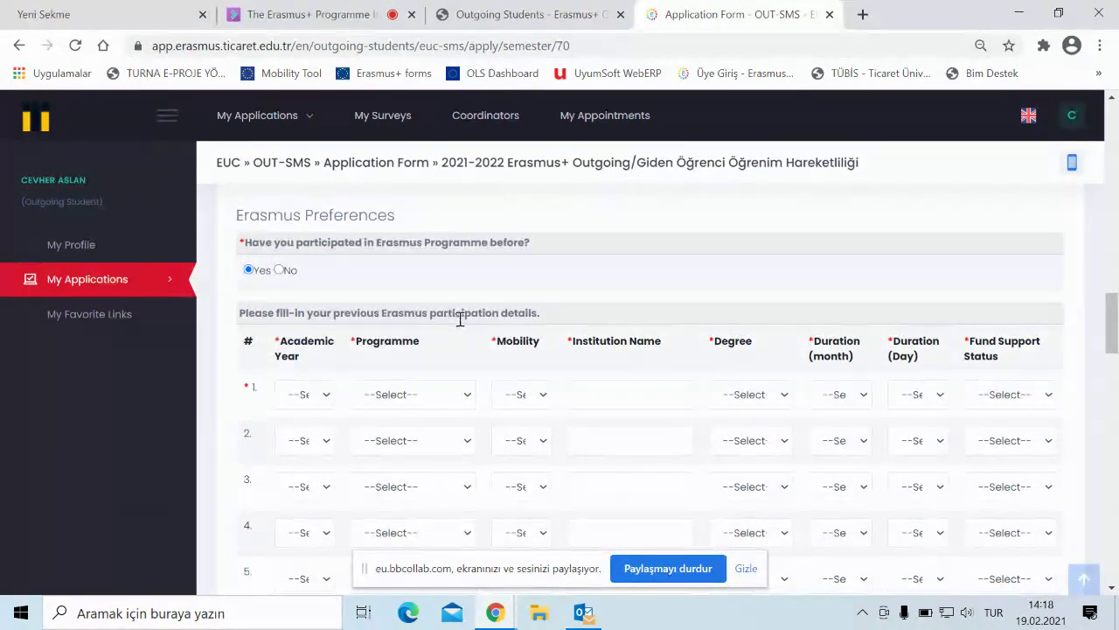
click(280, 270)
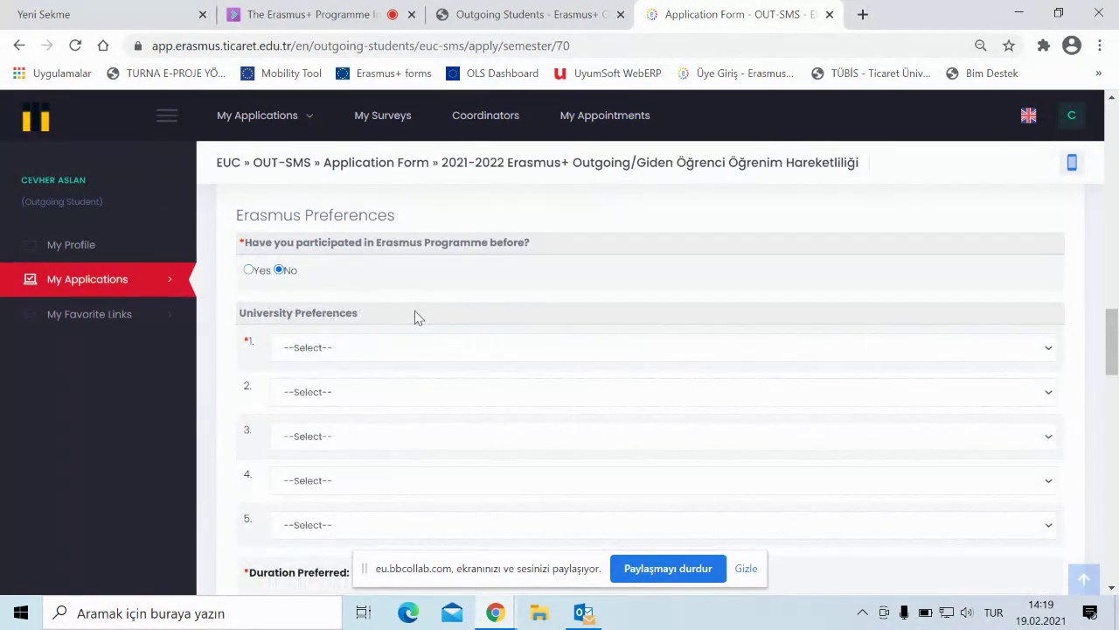
scroll(510, 292, down, 1)
scroll(543, 302, up, 1)
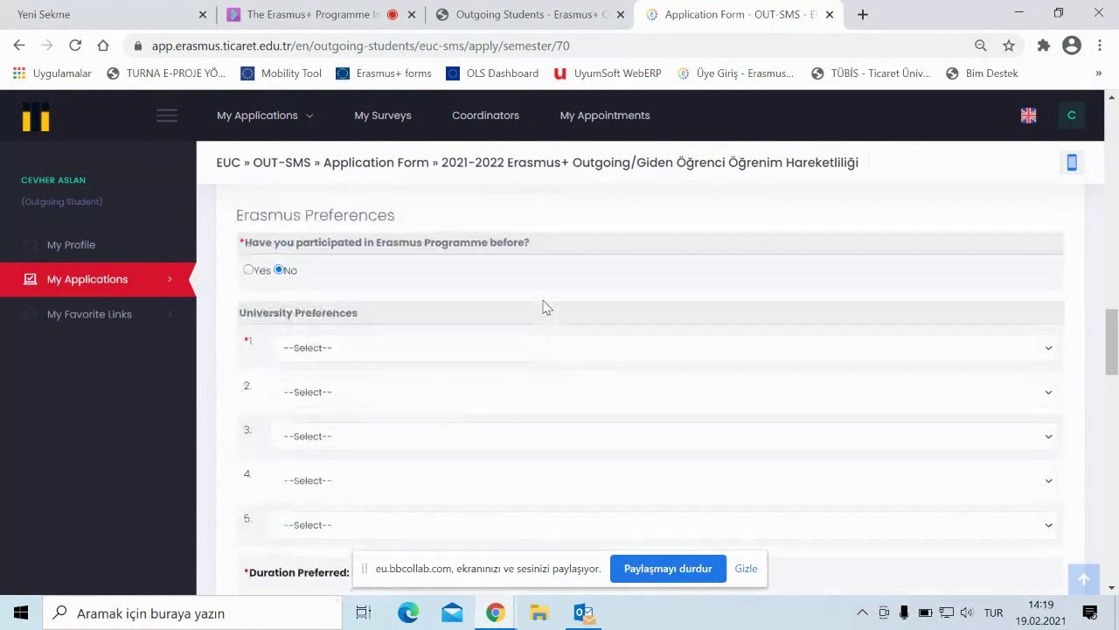
Open the first University Preferences dropdown and browse the Business Administration partner universities and quotas.
click(518, 349)
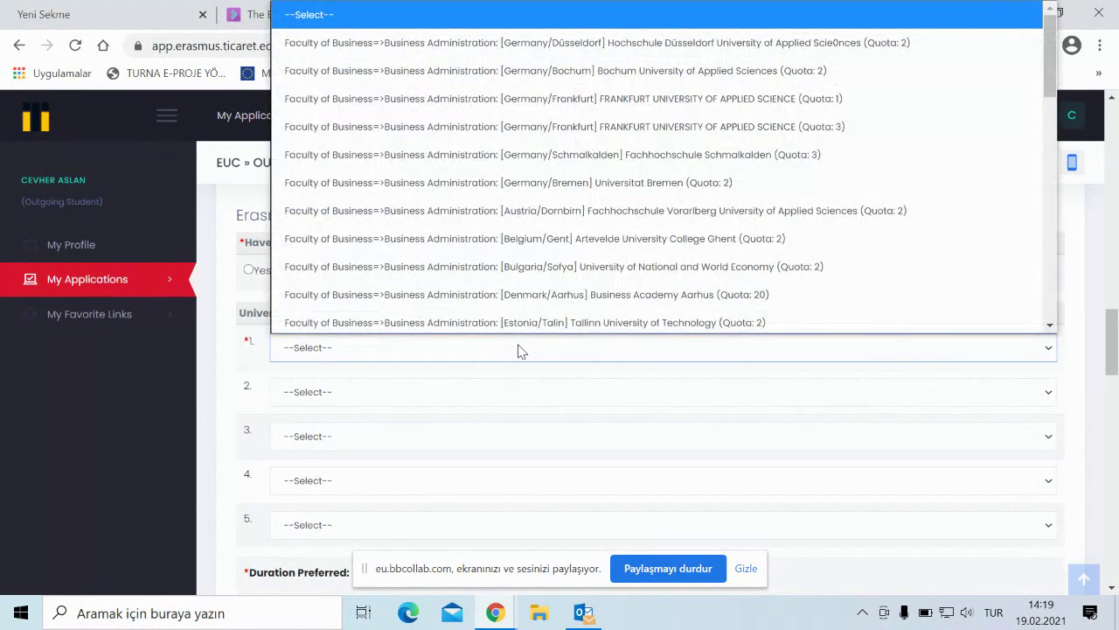
scroll(519, 328, down, 2)
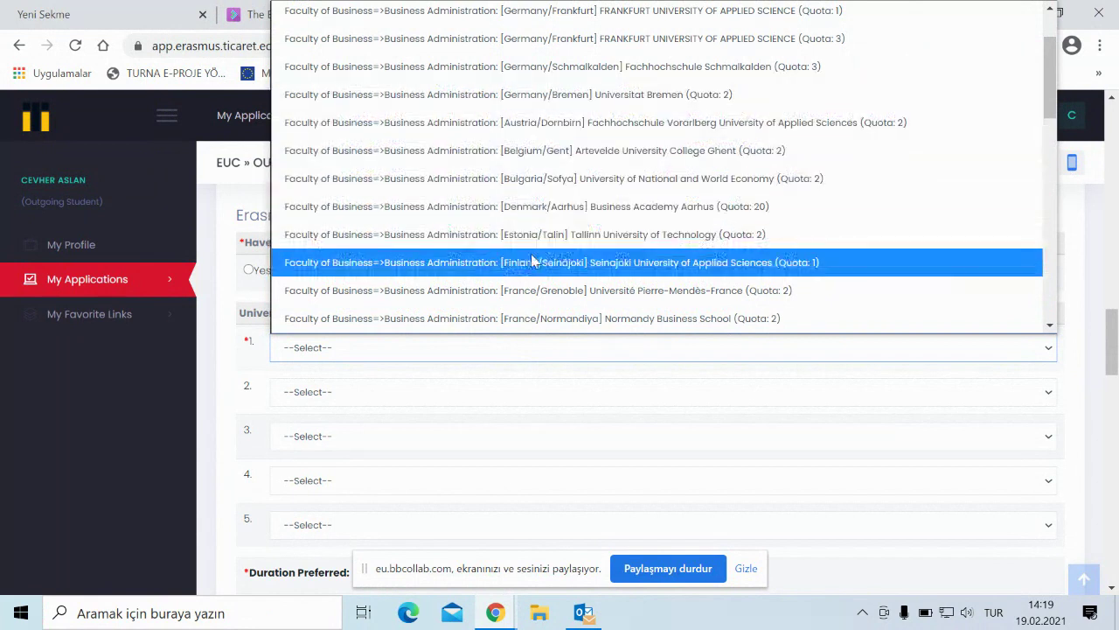
scroll(589, 218, up, 2)
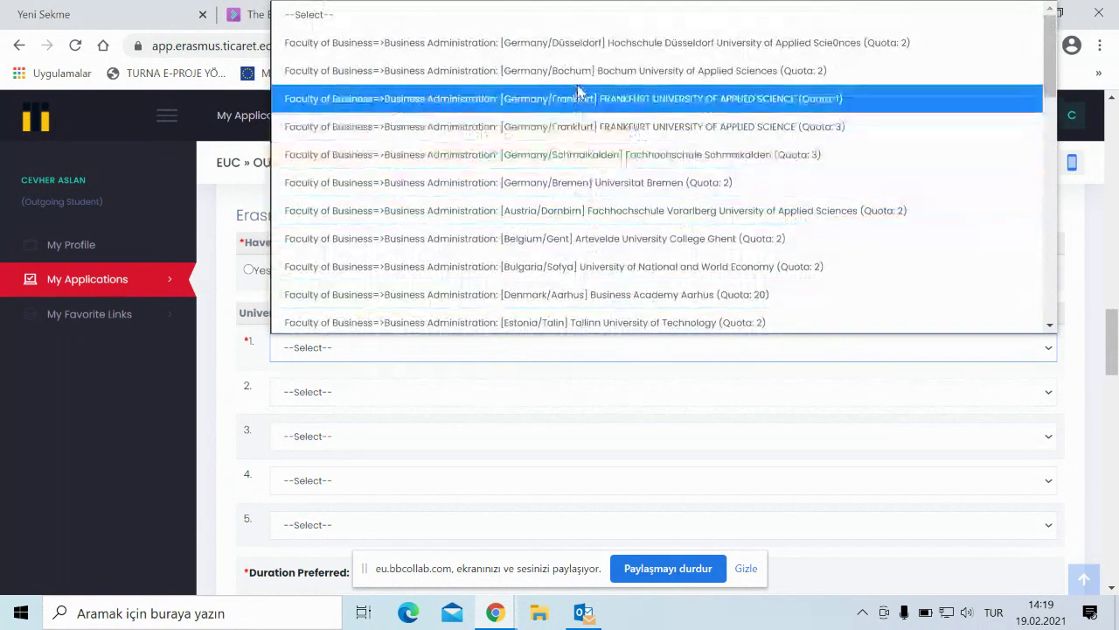
scroll(581, 101, down, 3)
scroll(584, 166, down, 6)
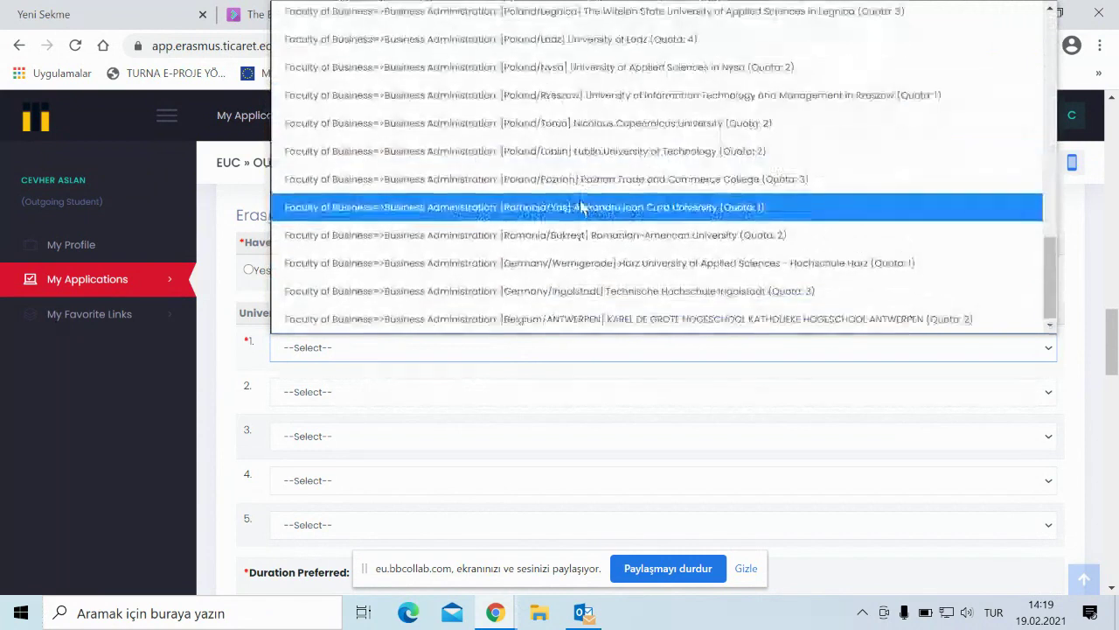
scroll(587, 254, up, 9)
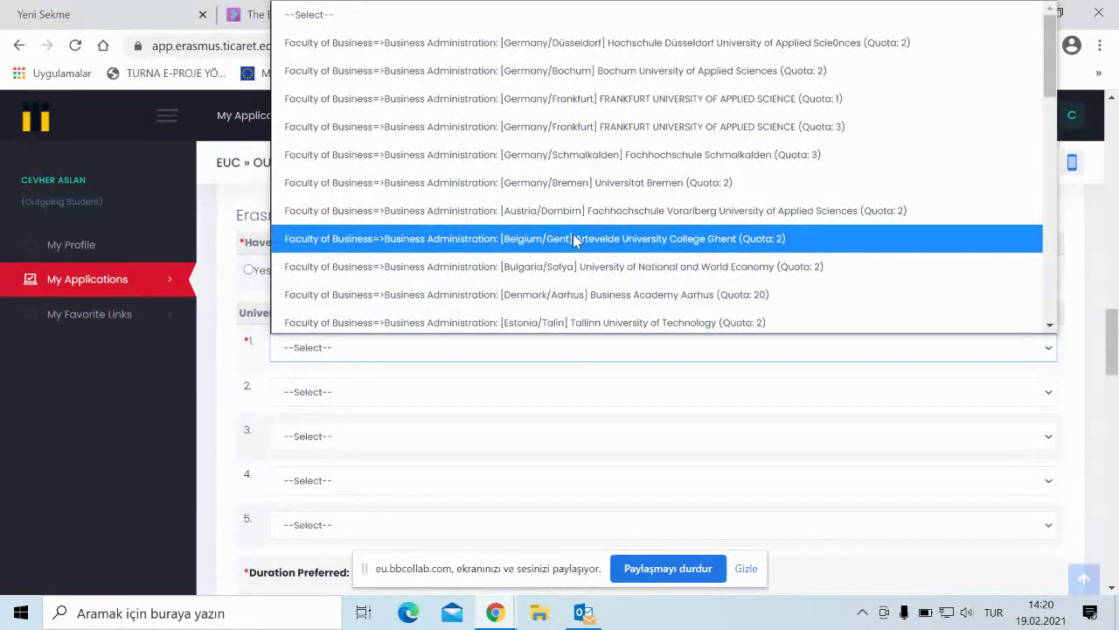
Choose Artevelde University College Ghent and Fachhochschule Schmalkalden as preferences 1 and 2.
click(479, 240)
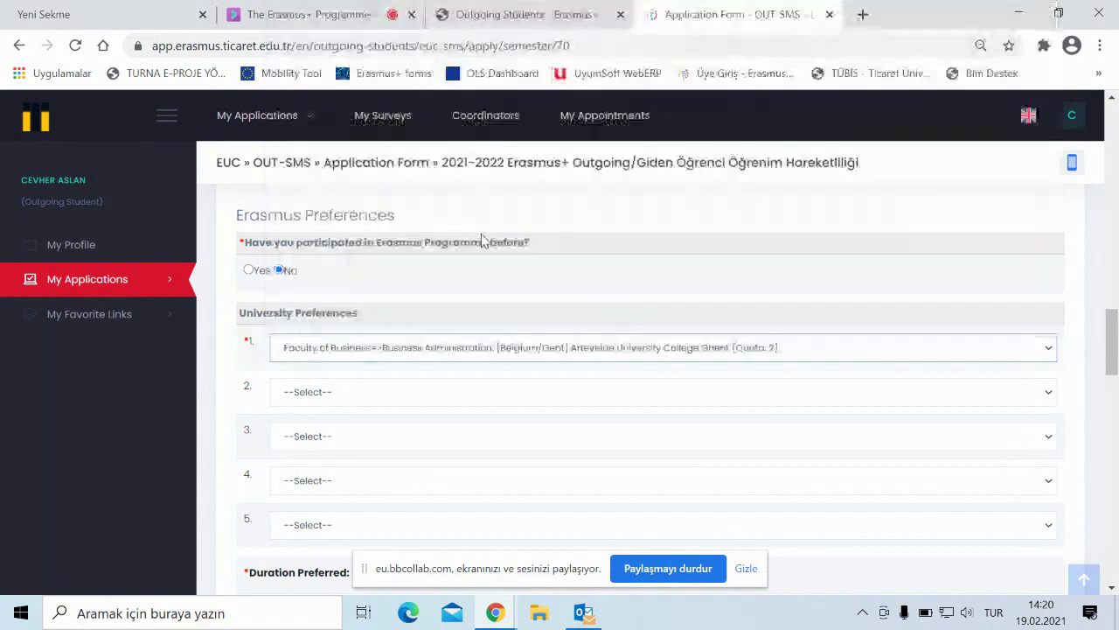
click(464, 394)
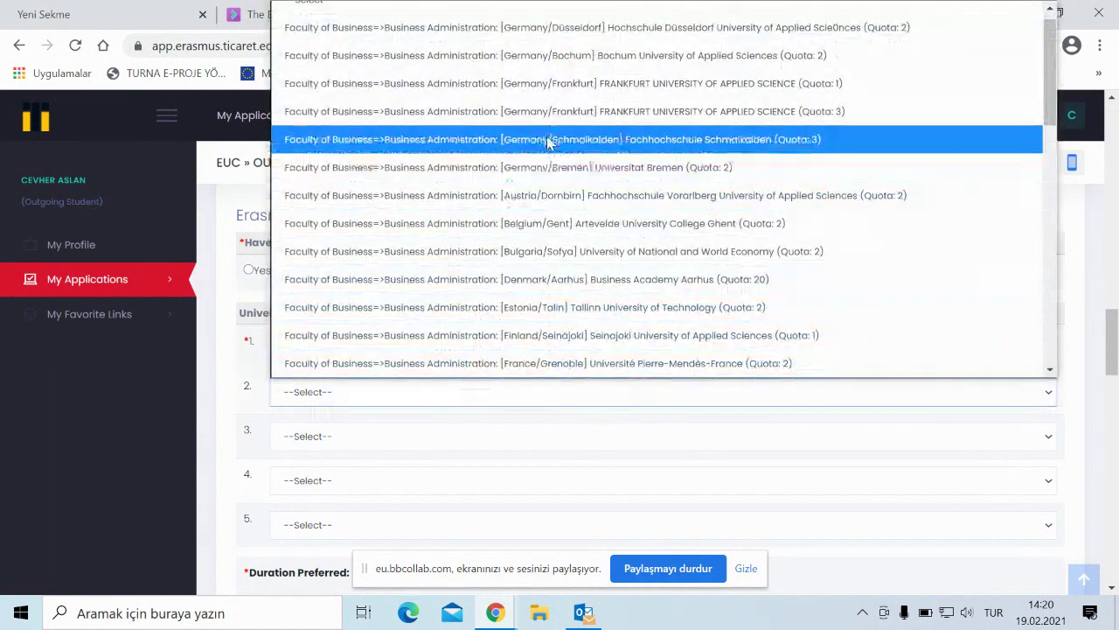
click(549, 148)
scroll(520, 424, down, 1)
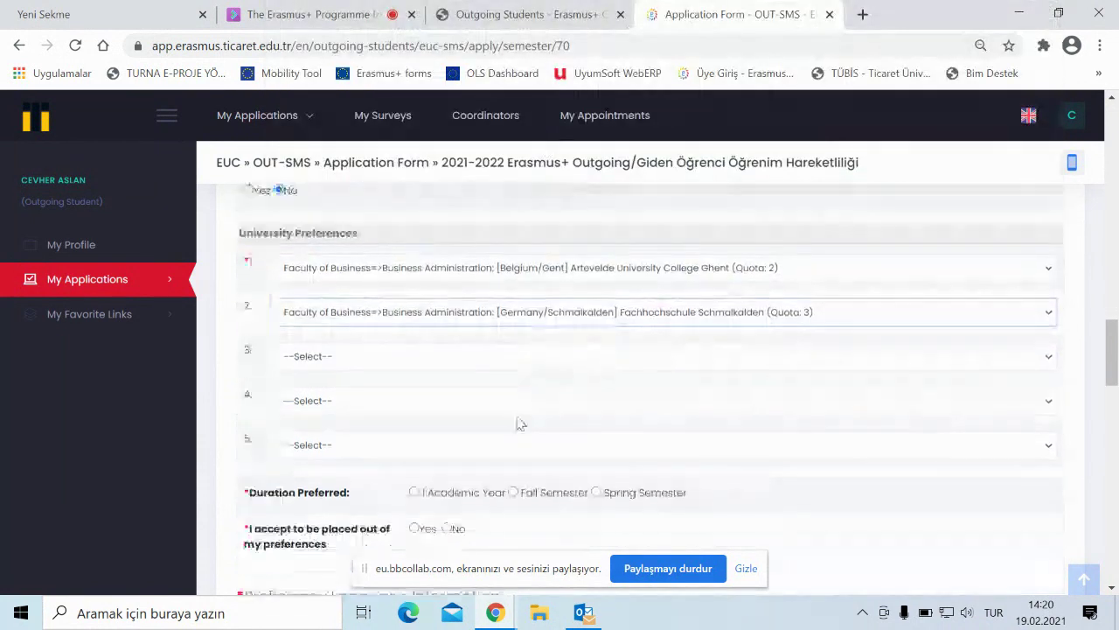
Set preferences 3–5 to Fachhochschule Schmalkalden, Universitat Bremen and Business Academy Aarhus, then go to Collaborate.
click(507, 354)
click(577, 162)
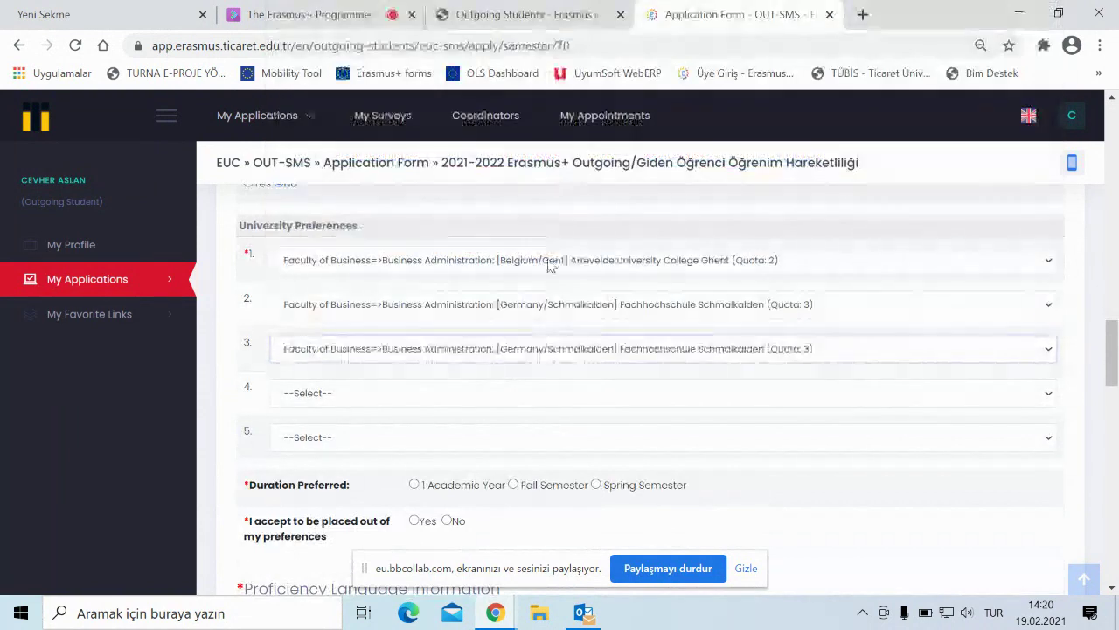
click(495, 395)
click(617, 168)
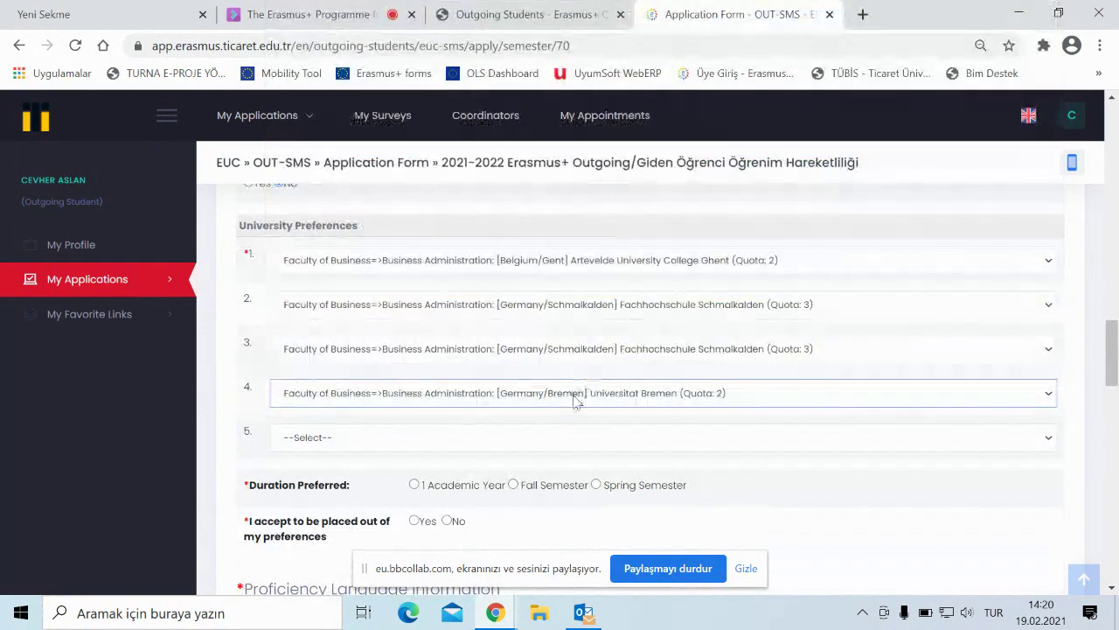
click(533, 437)
click(609, 240)
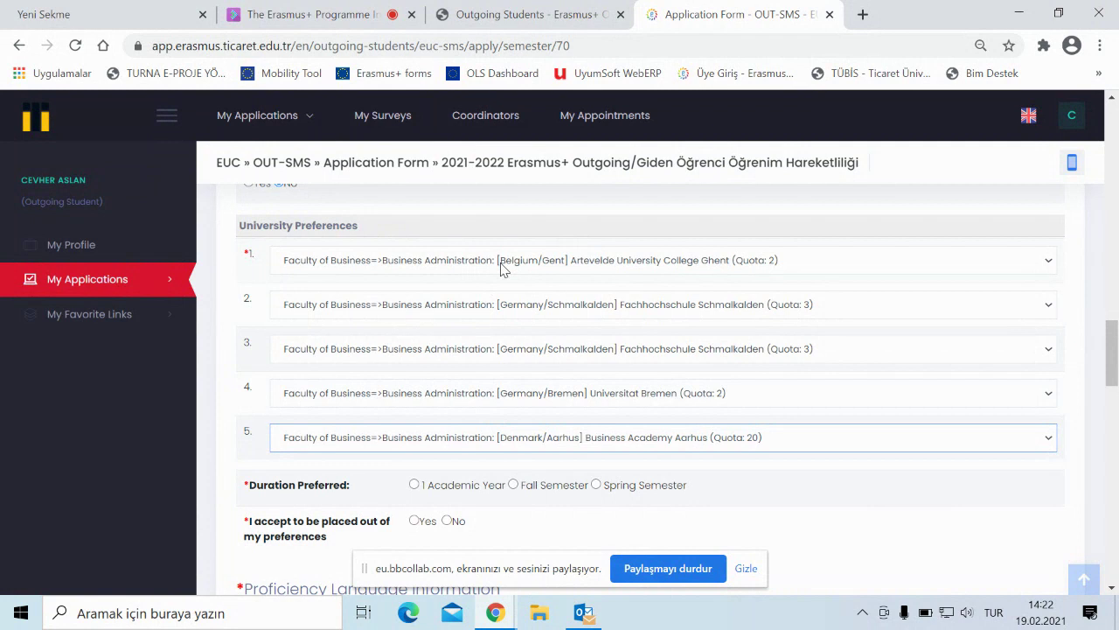
click(332, 15)
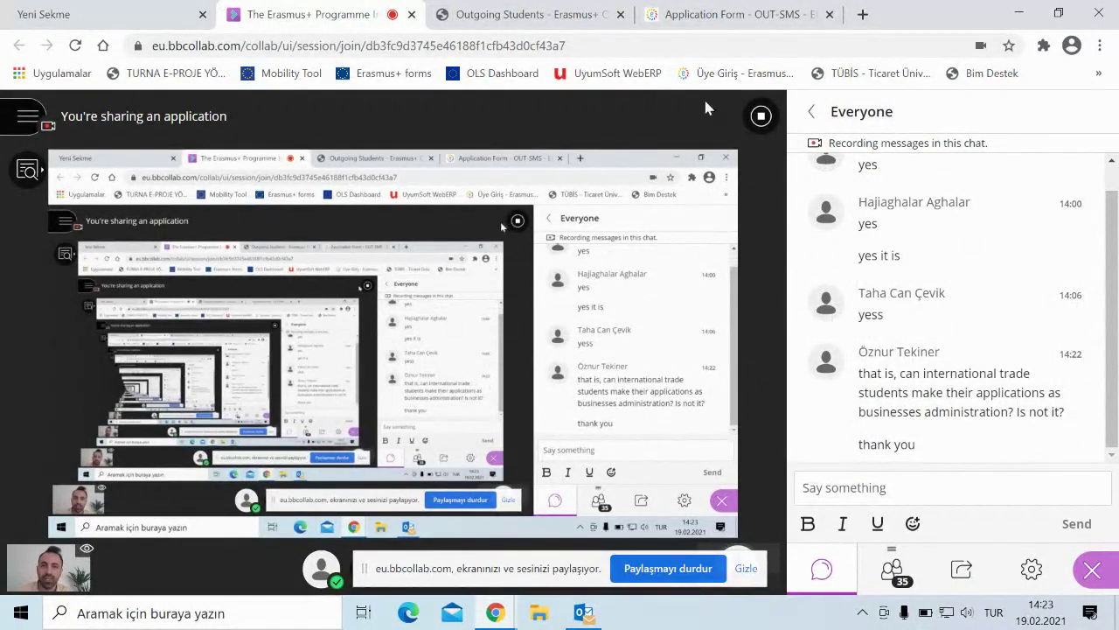
Return from the Collaborate chat to the Erasmus+ Application Form tab.
click(710, 16)
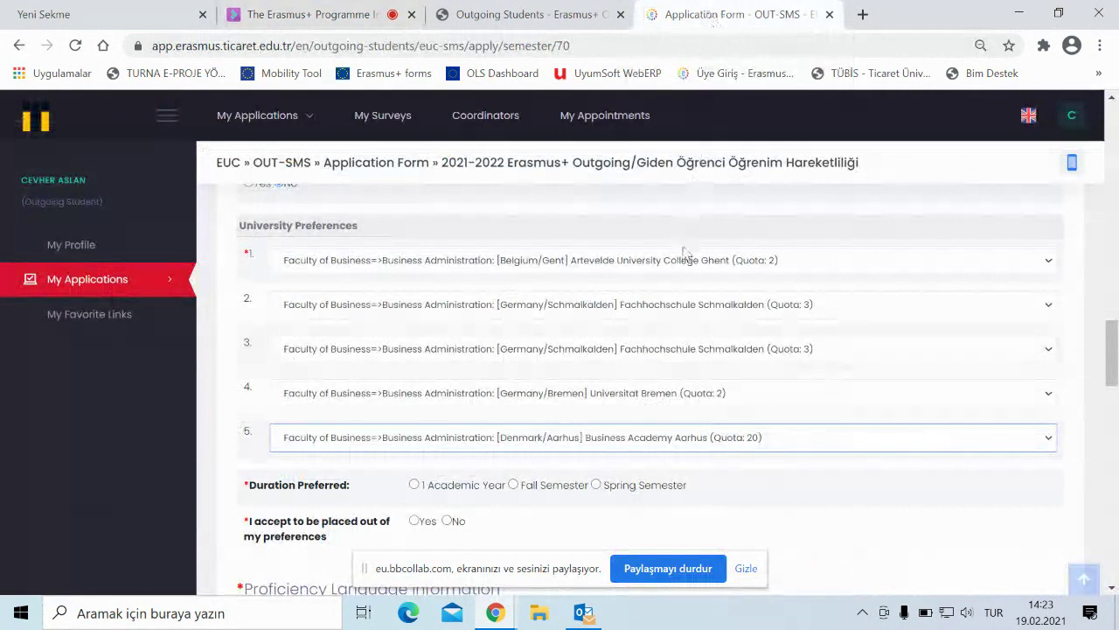
scroll(782, 429, down, 1)
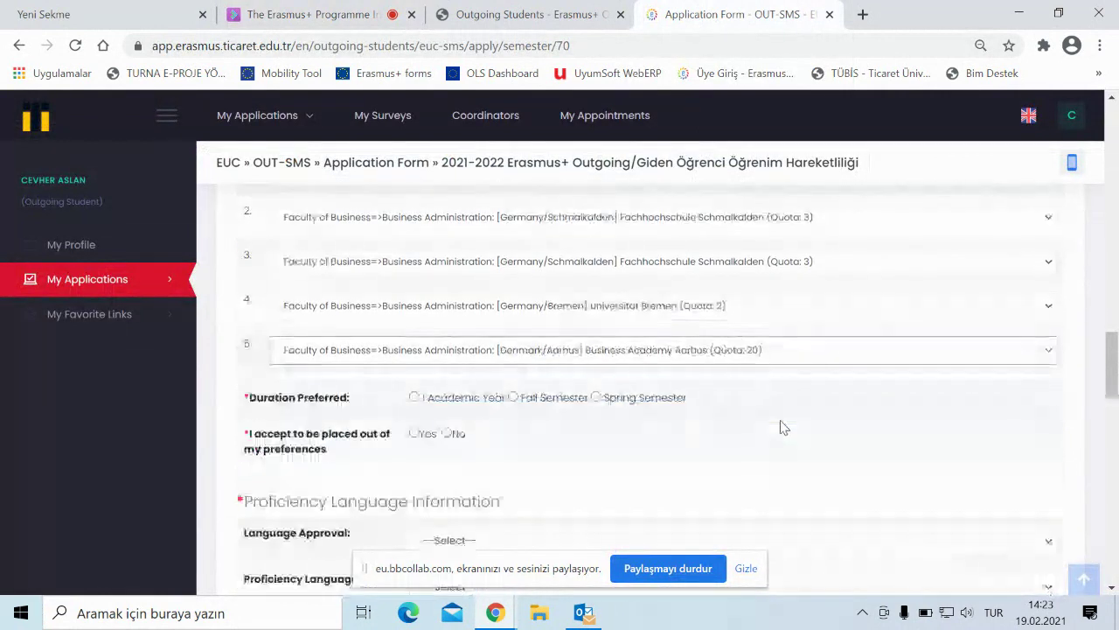
scroll(715, 390, up, 1)
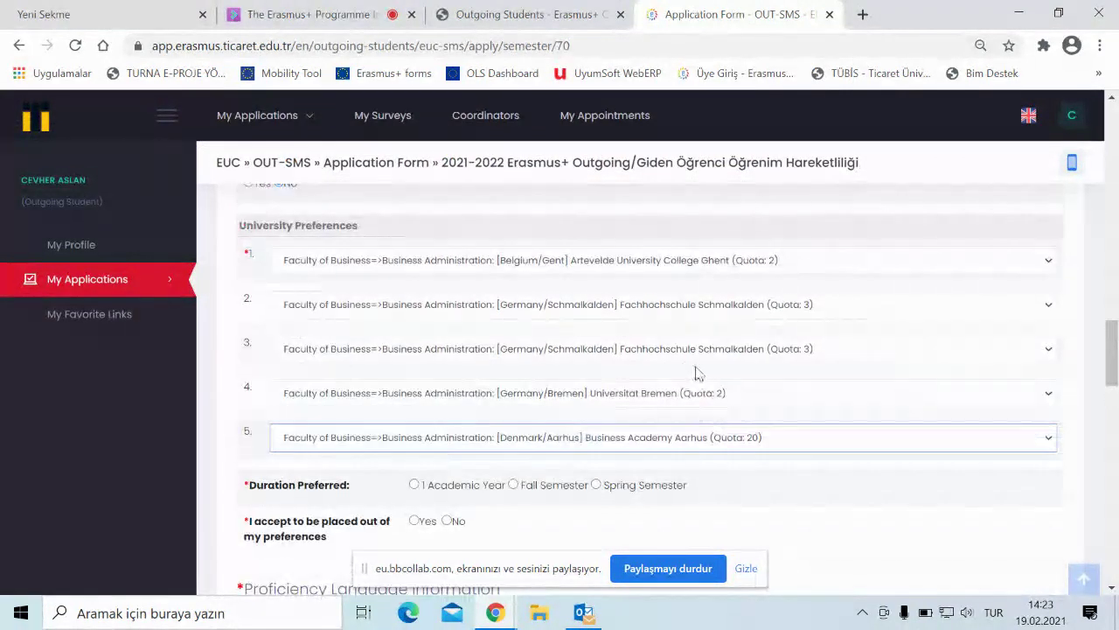
scroll(763, 386, down, 1)
scroll(760, 386, down, 1)
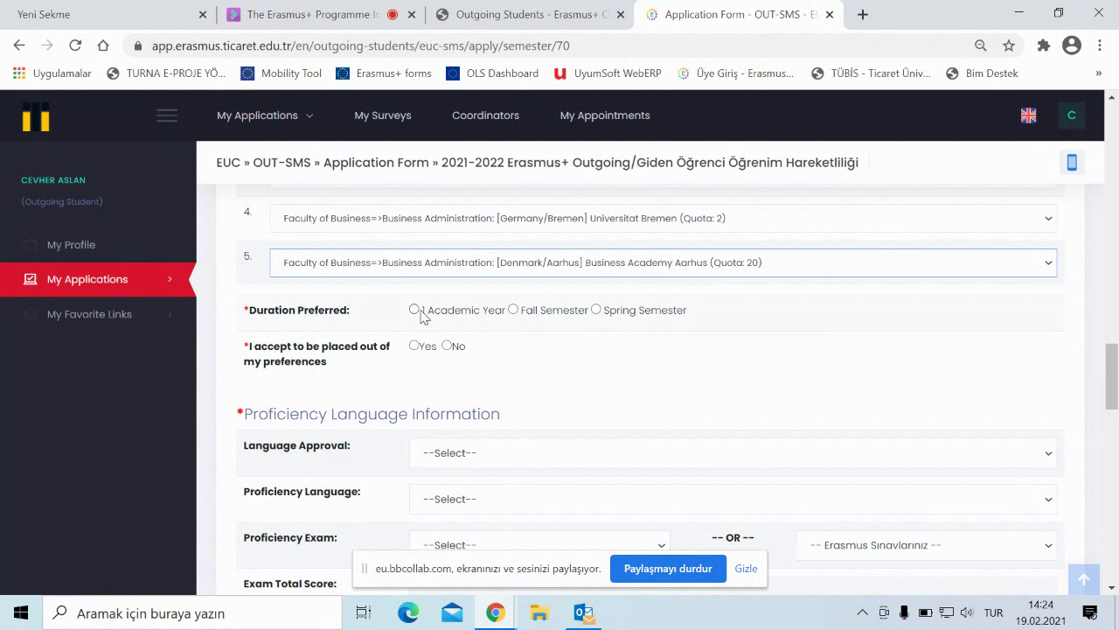
Set Duration Preferred to Fall Semester after briefly switching to Spring Semester.
click(514, 311)
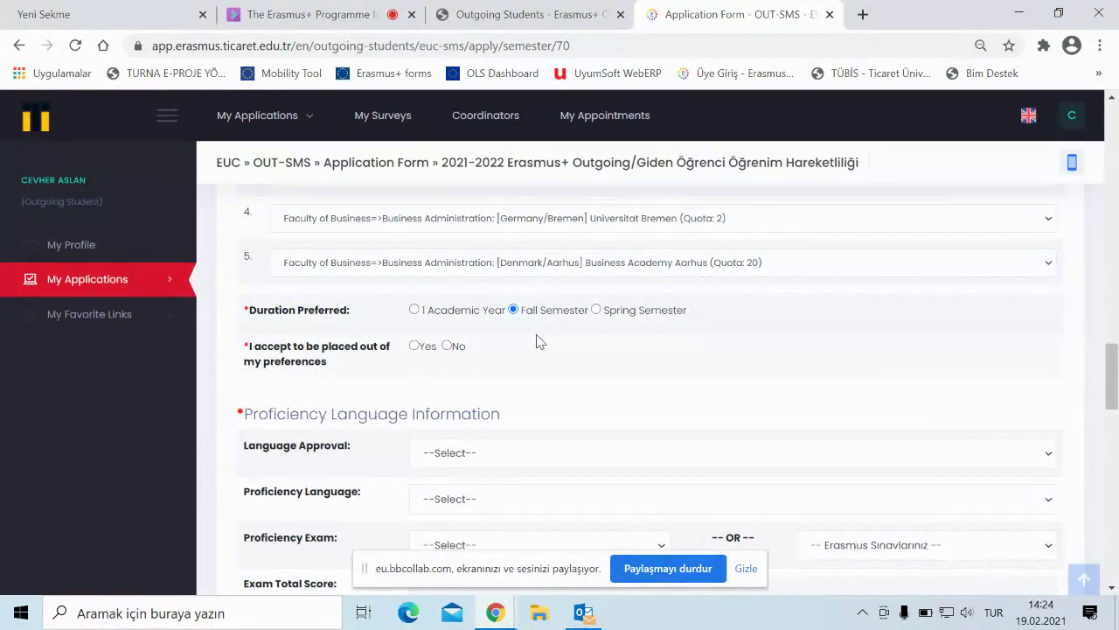
click(596, 311)
click(515, 313)
scroll(464, 382, down, 1)
scroll(465, 383, down, 1)
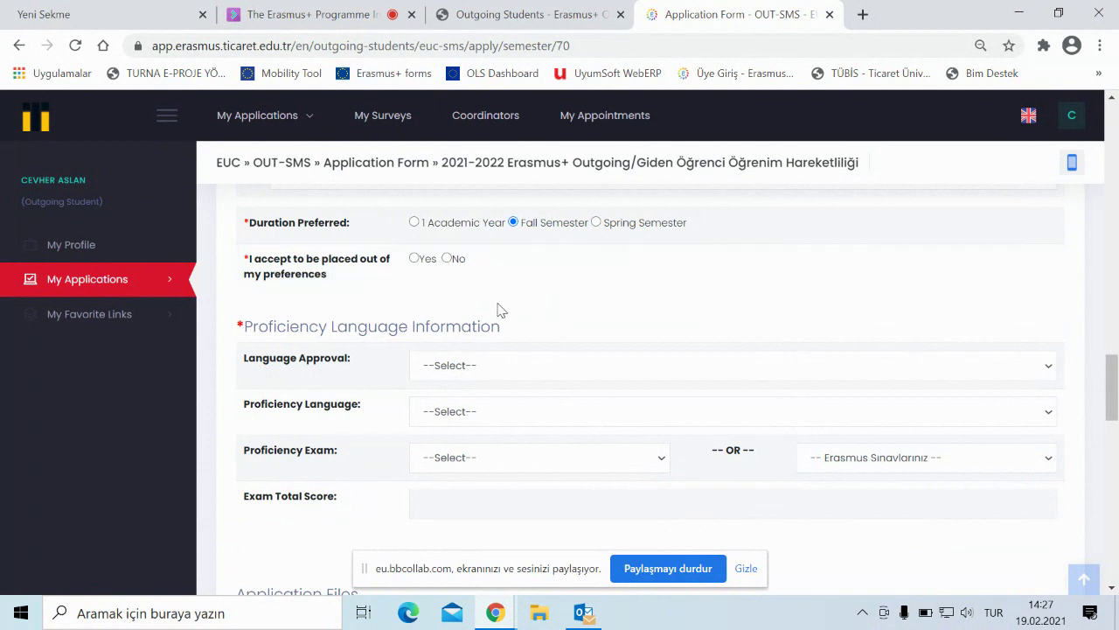
scroll(504, 292, up, 1)
scroll(507, 293, up, 3)
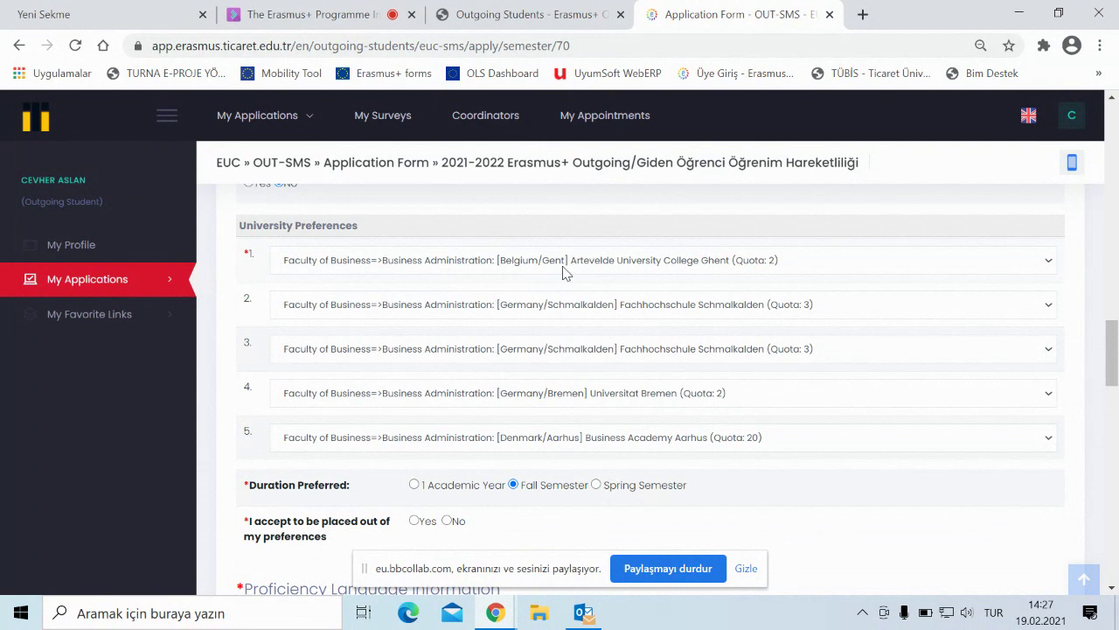
scroll(563, 274, down, 1)
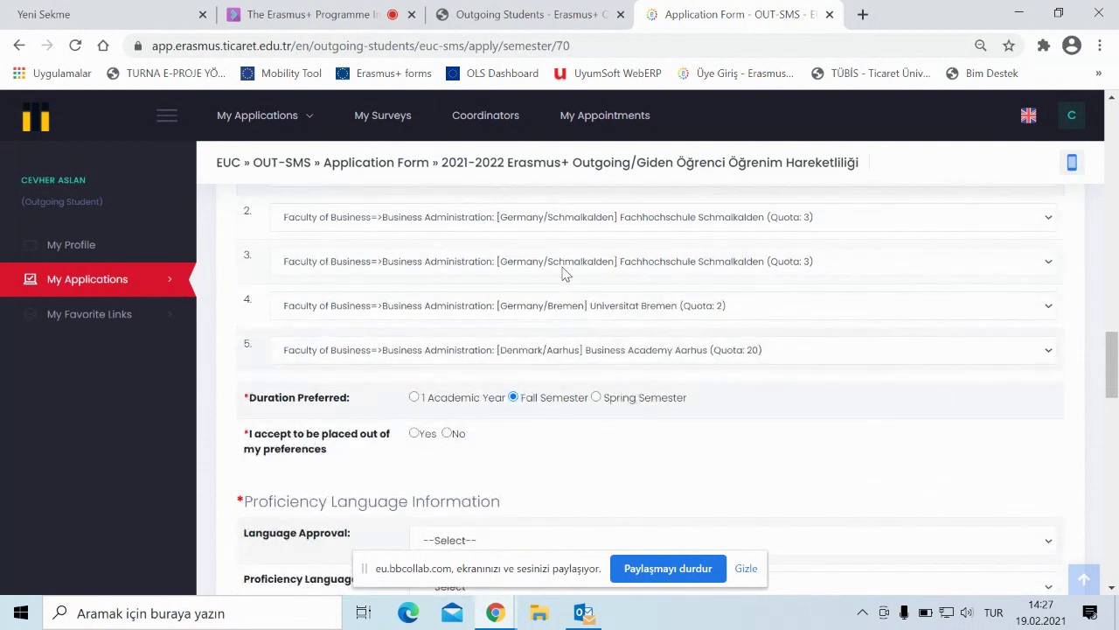
scroll(564, 274, up, 1)
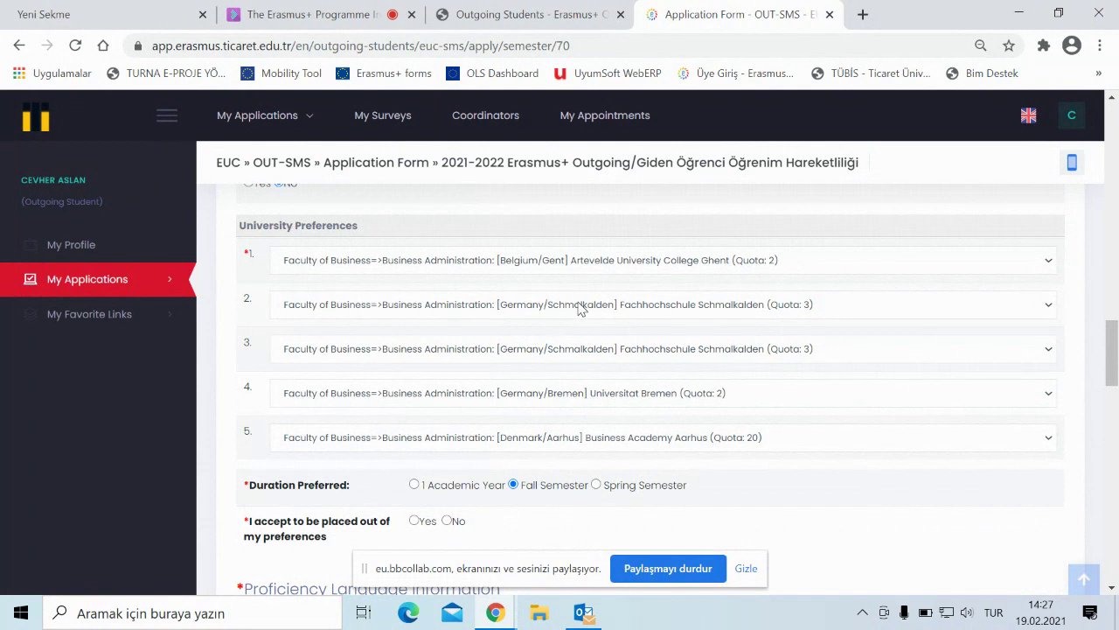
scroll(569, 315, down, 1)
scroll(500, 362, down, 1)
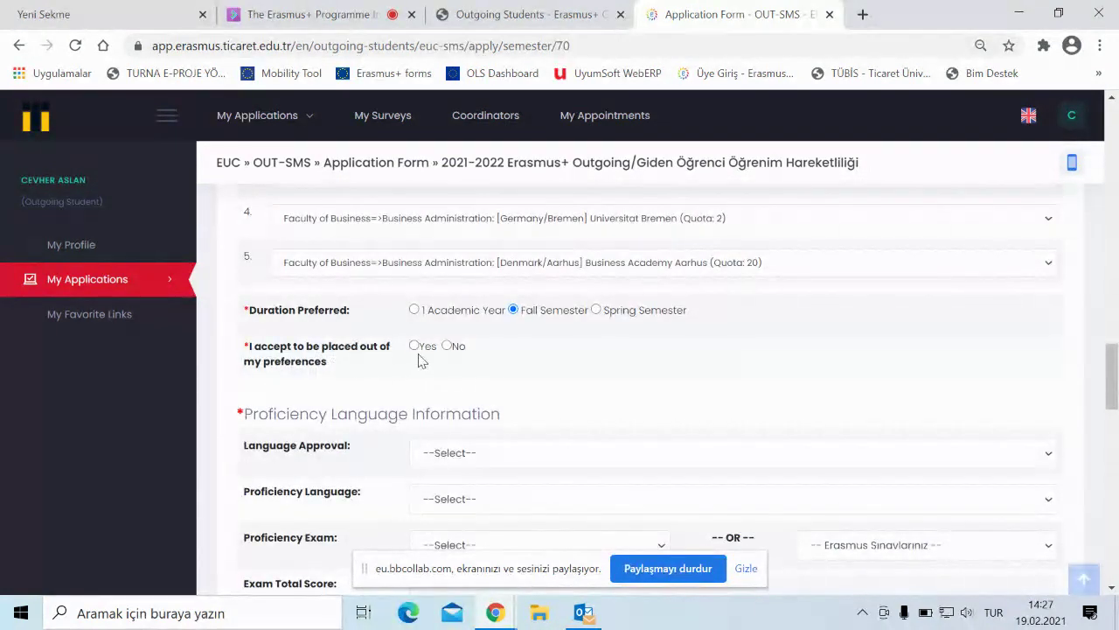
scroll(341, 376, up, 2)
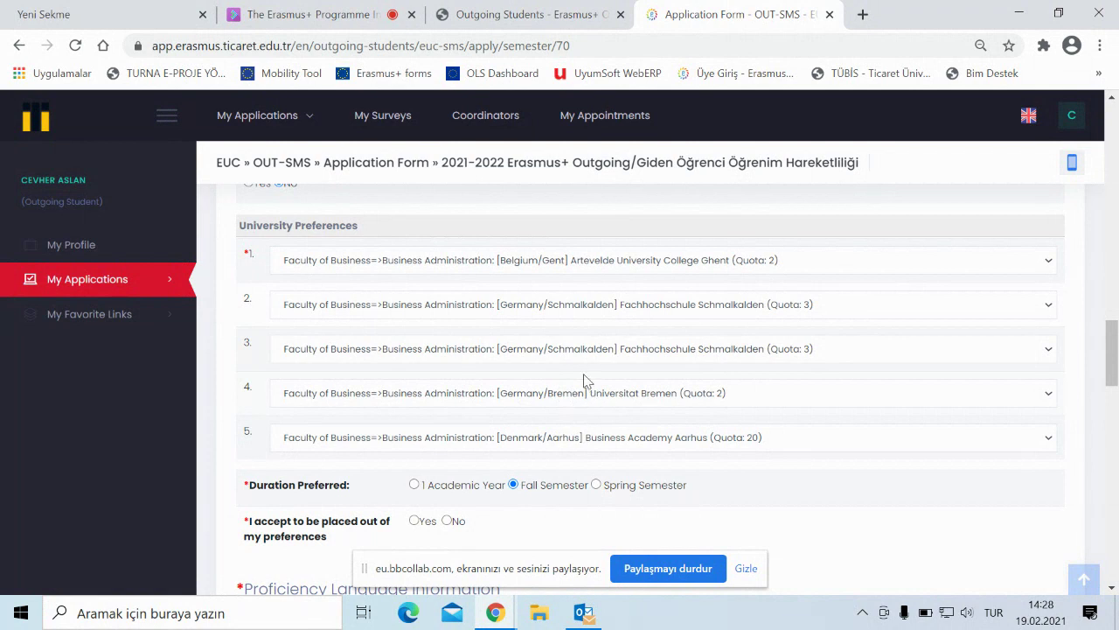
scroll(577, 385, down, 1)
scroll(581, 378, up, 1)
scroll(595, 380, down, 3)
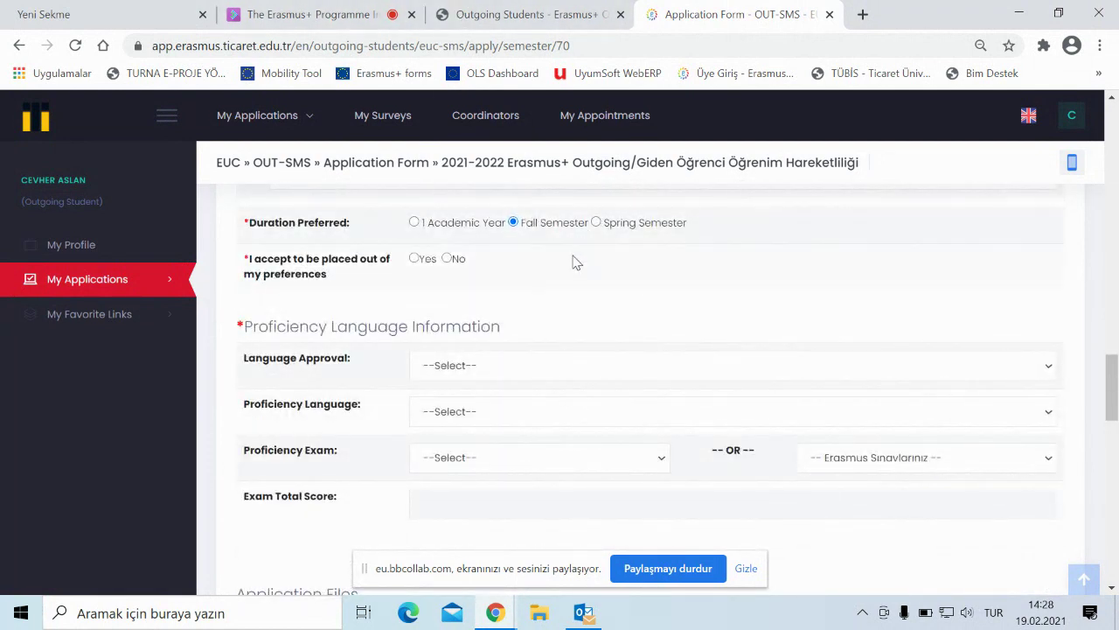
scroll(629, 340, up, 2)
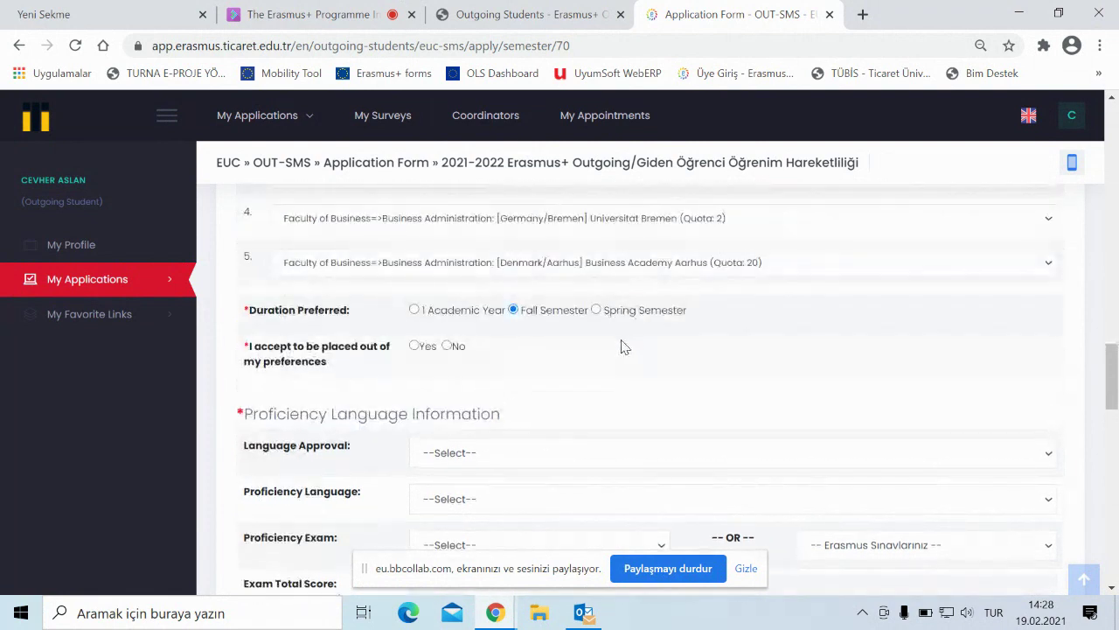
scroll(507, 325, down, 2)
scroll(524, 326, up, 1)
scroll(477, 313, down, 1)
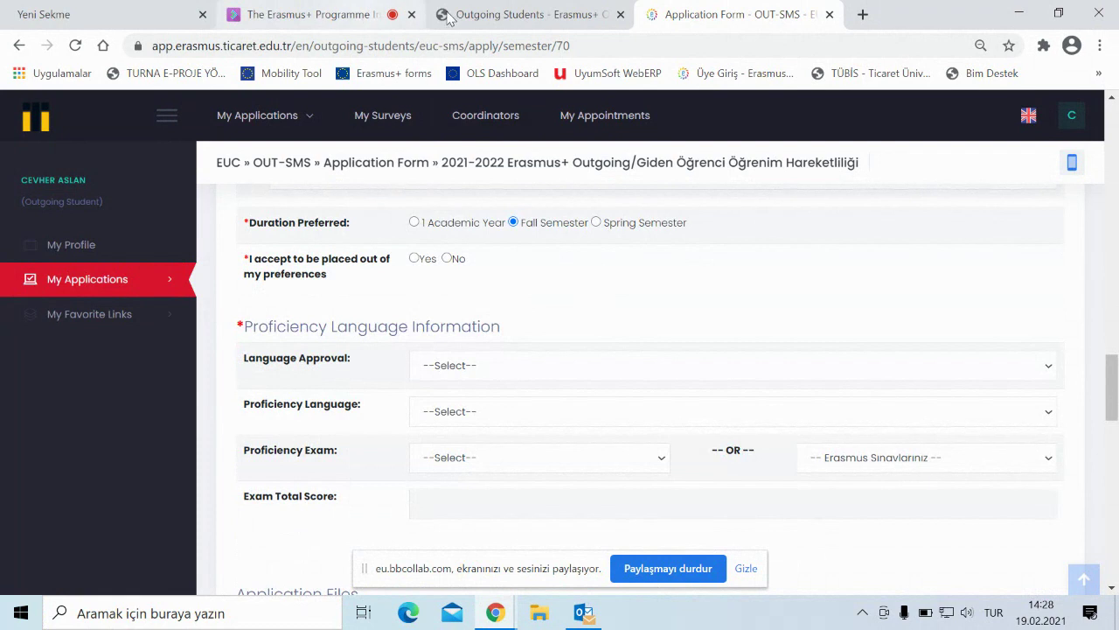
click(325, 15)
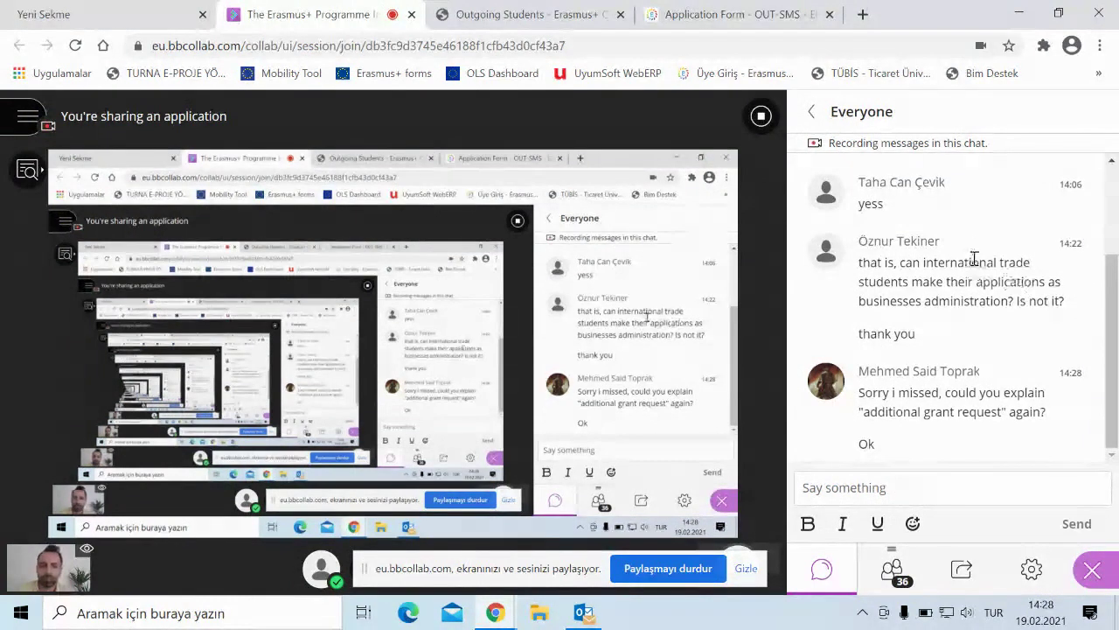
click(717, 16)
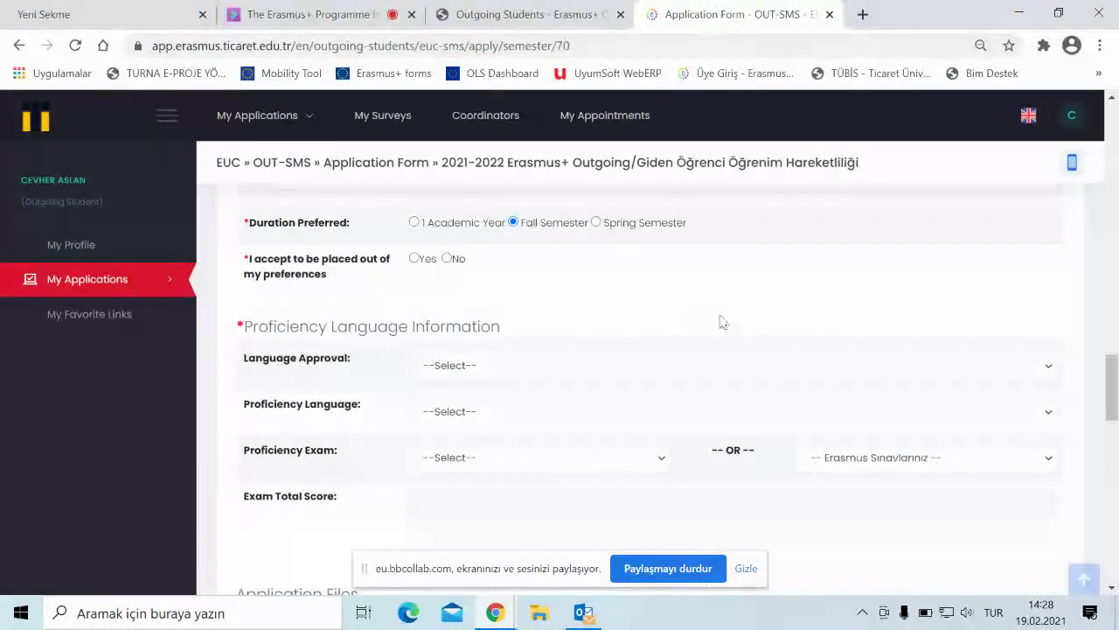
Answer Yes to 'I accept to be placed out of my preferences'.
scroll(722, 295, up, 1)
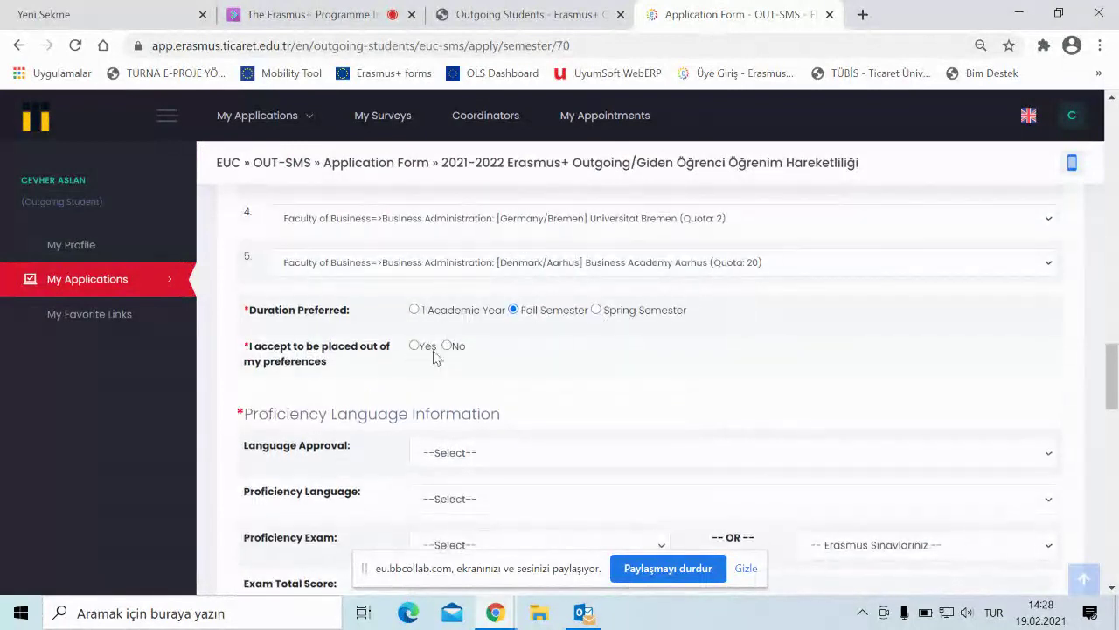
click(414, 345)
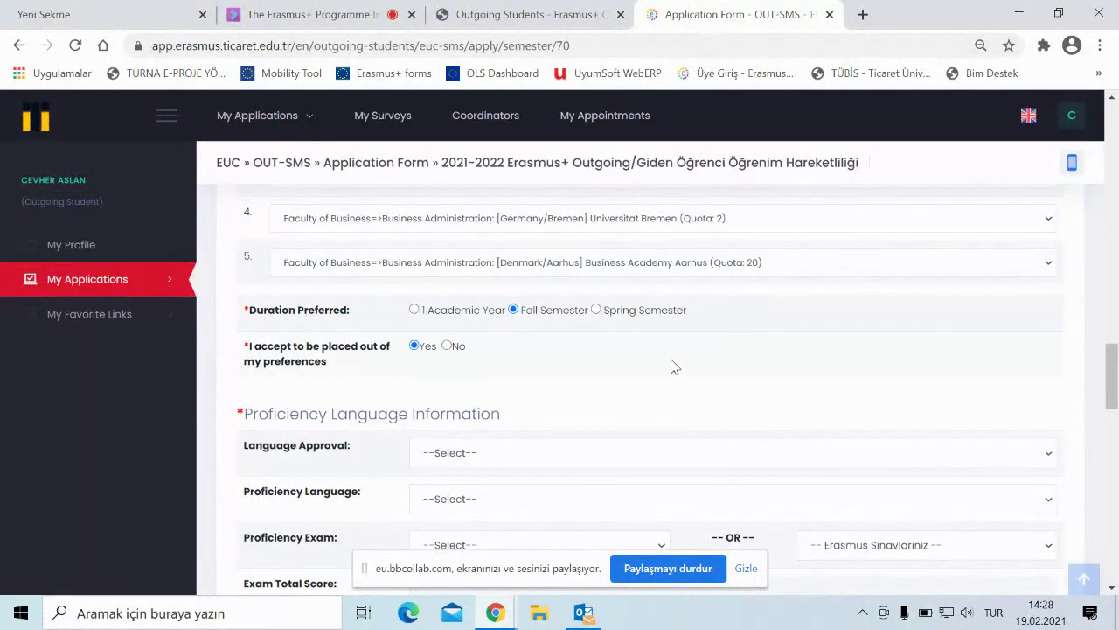
scroll(647, 363, down, 1)
scroll(630, 359, down, 1)
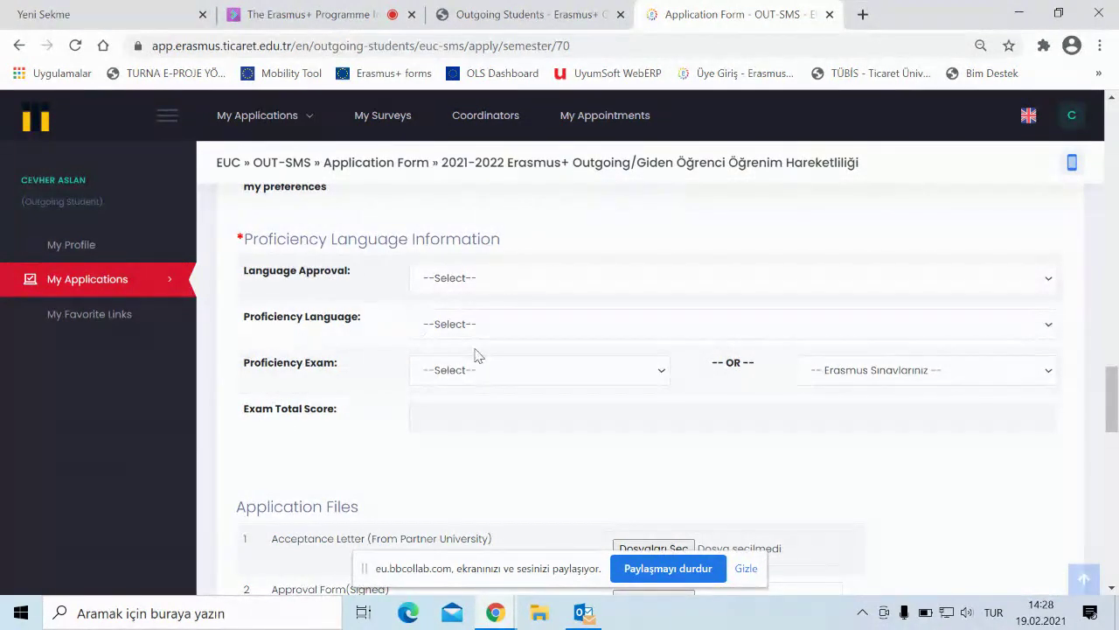
click(585, 282)
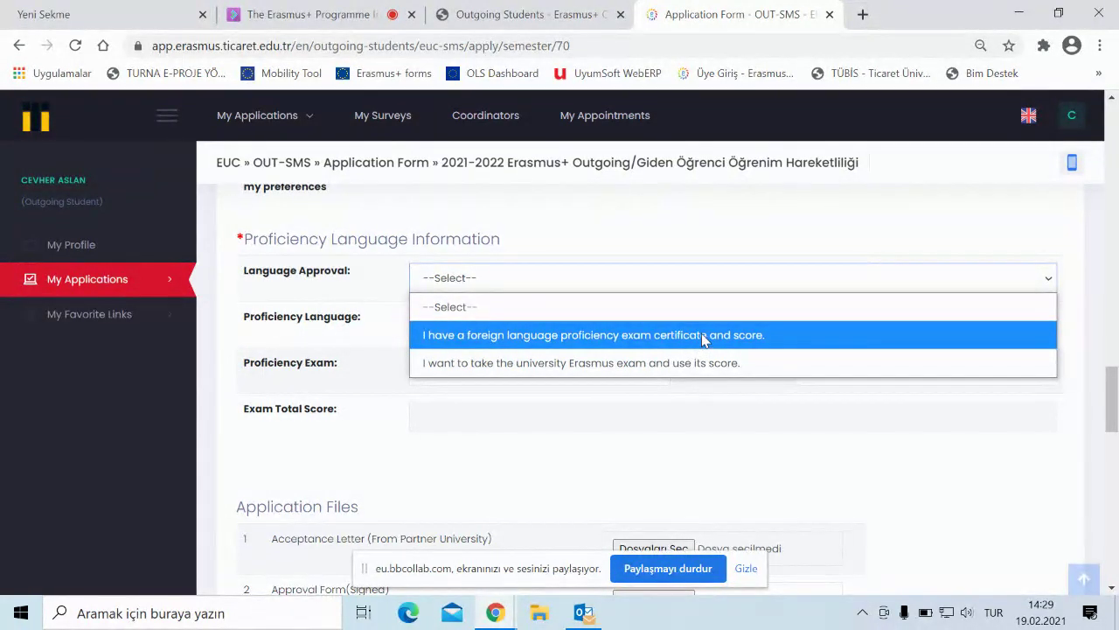
Set Language Approval to 'I want to take the university Erasmus exam and use its score' instead of the certificate option.
click(616, 427)
click(544, 280)
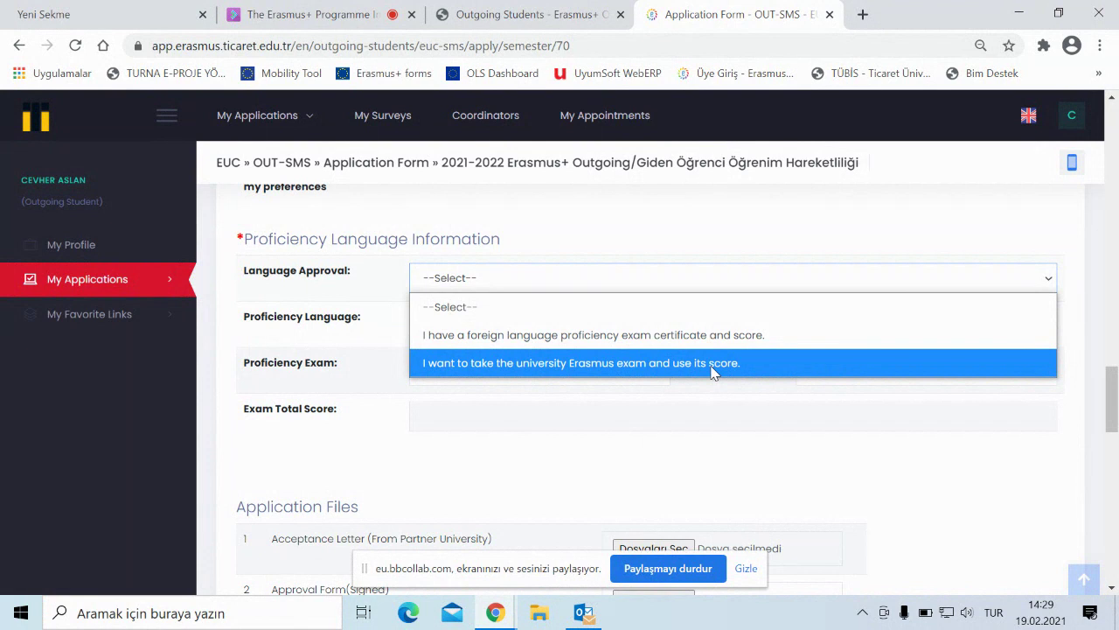
click(713, 367)
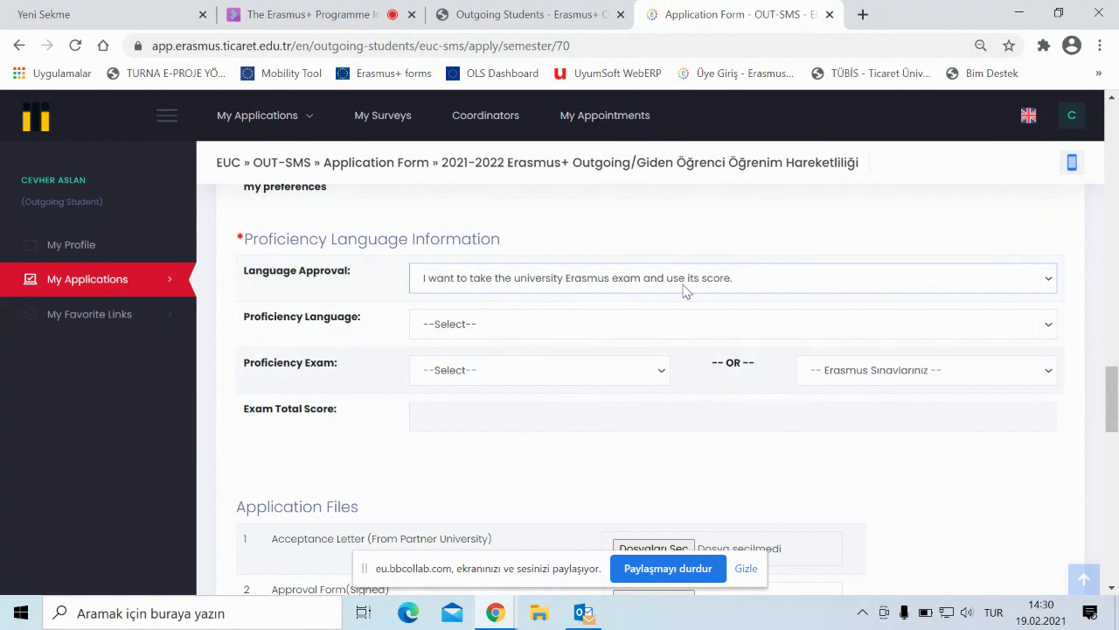
click(733, 282)
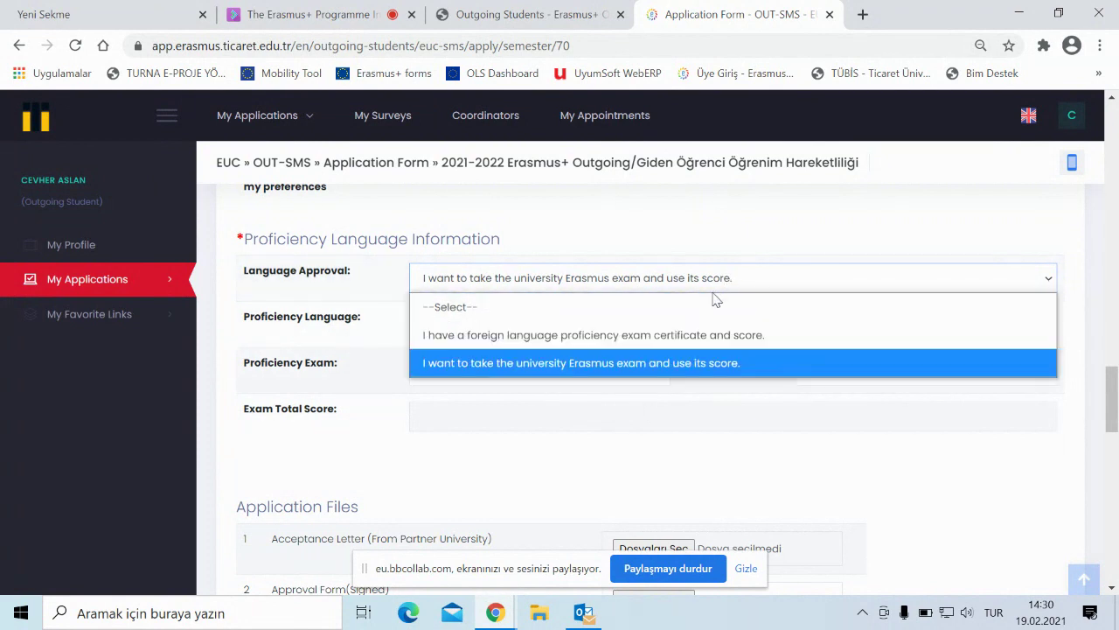
click(686, 336)
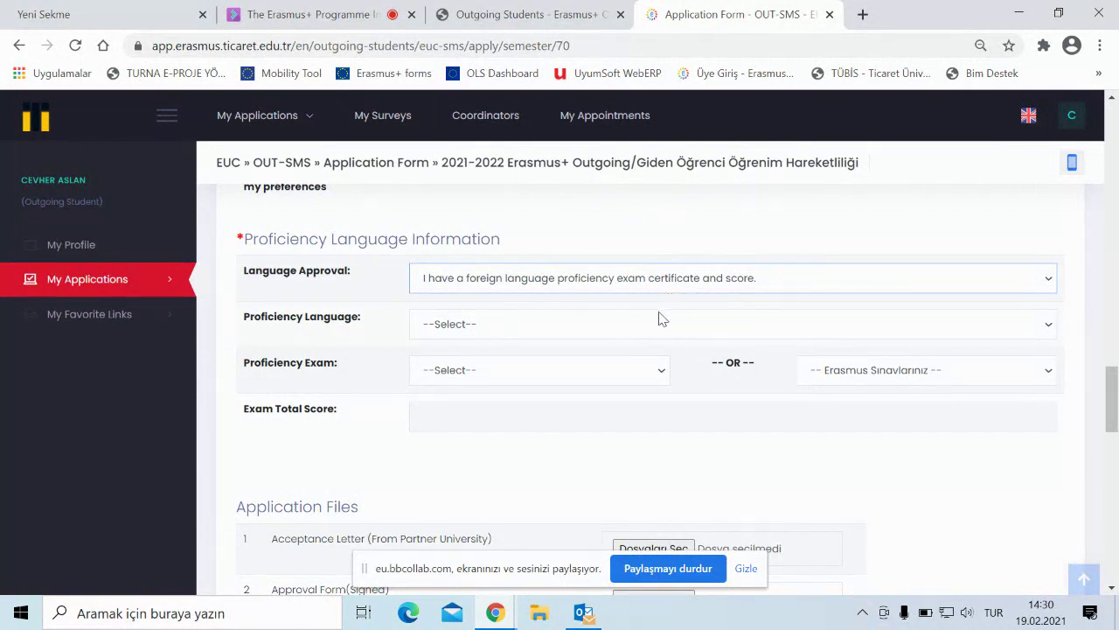
scroll(662, 320, down, 3)
scroll(585, 388, up, 3)
click(799, 282)
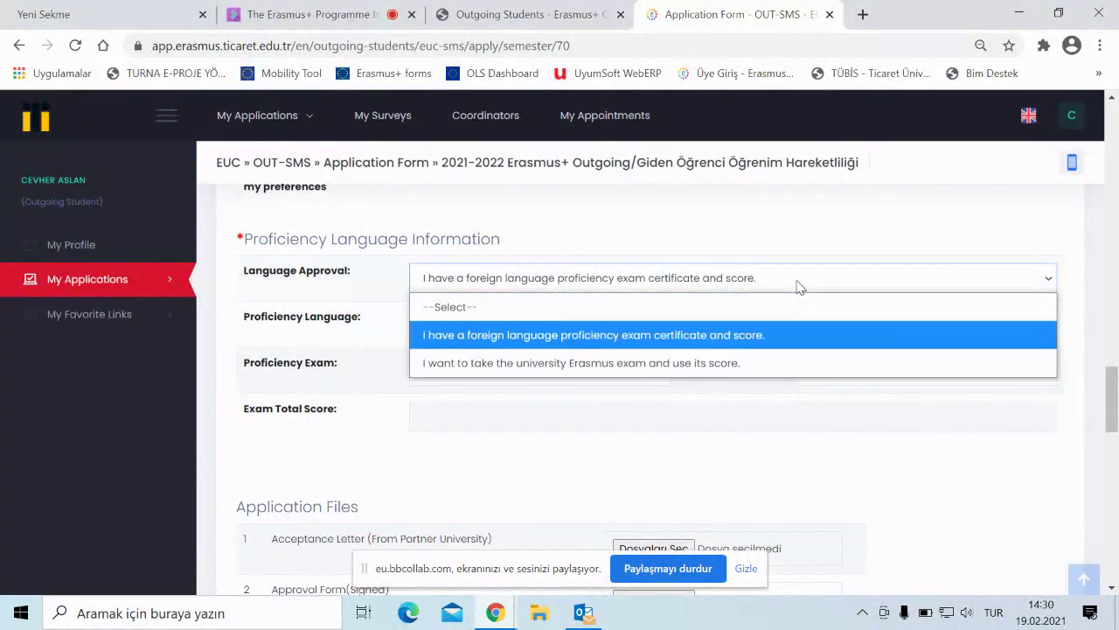
click(644, 363)
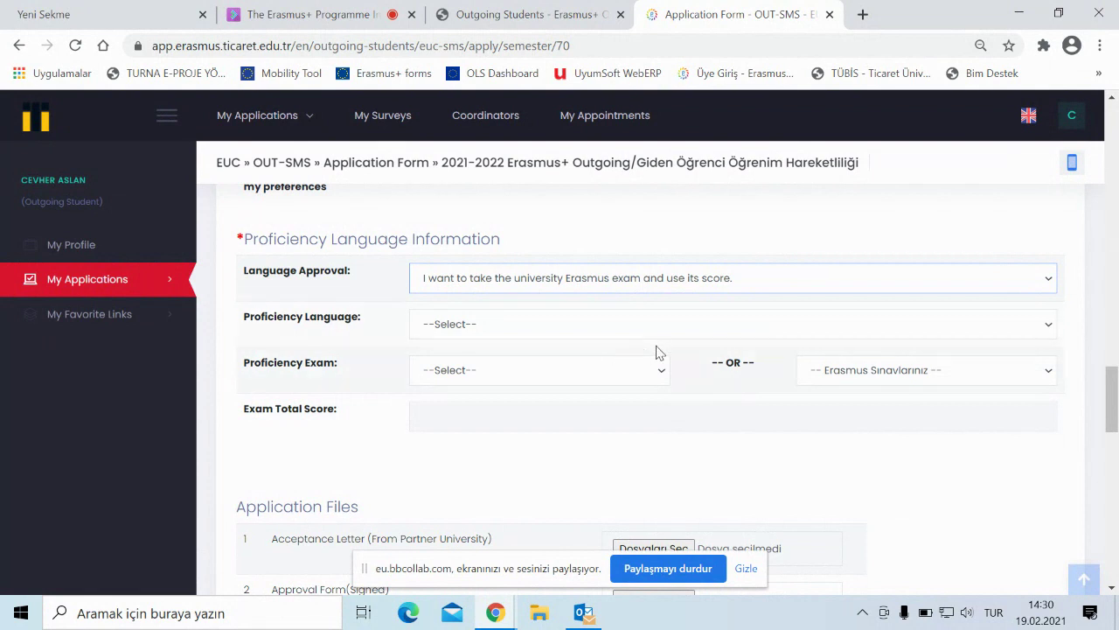
Choose English for Proficiency Language and Proficiency Exam, and select the only Erasmus exam option.
click(512, 332)
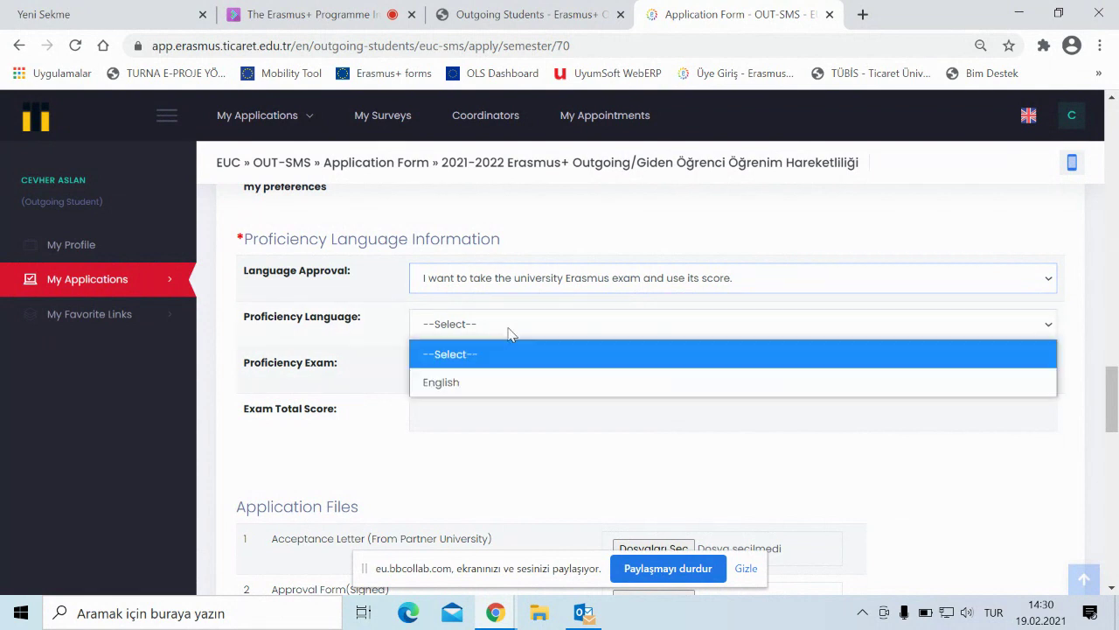
click(487, 384)
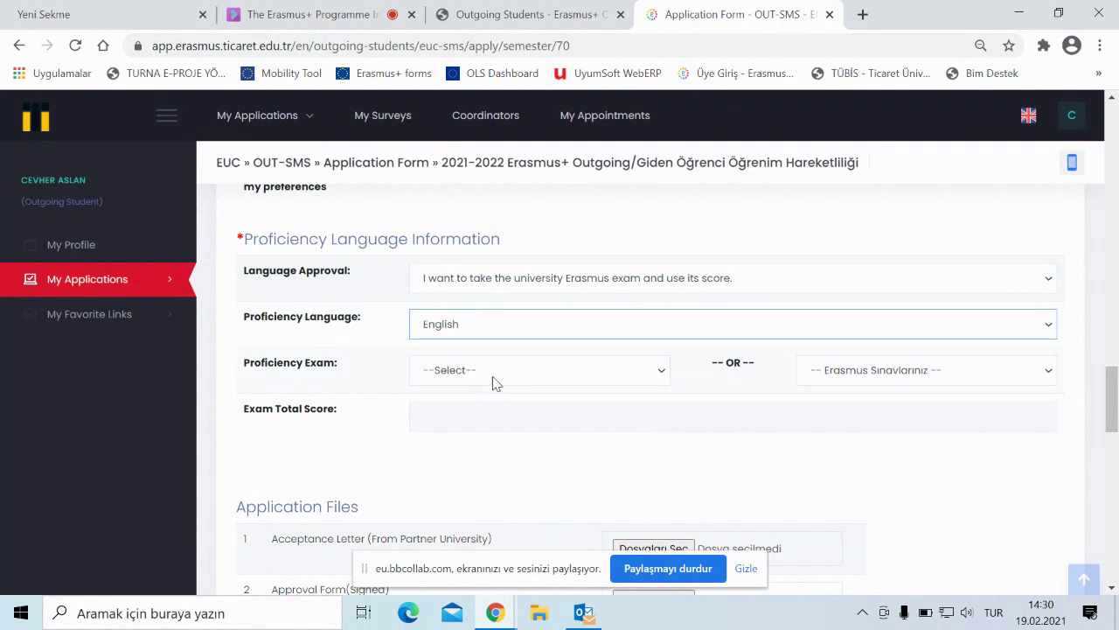
click(533, 371)
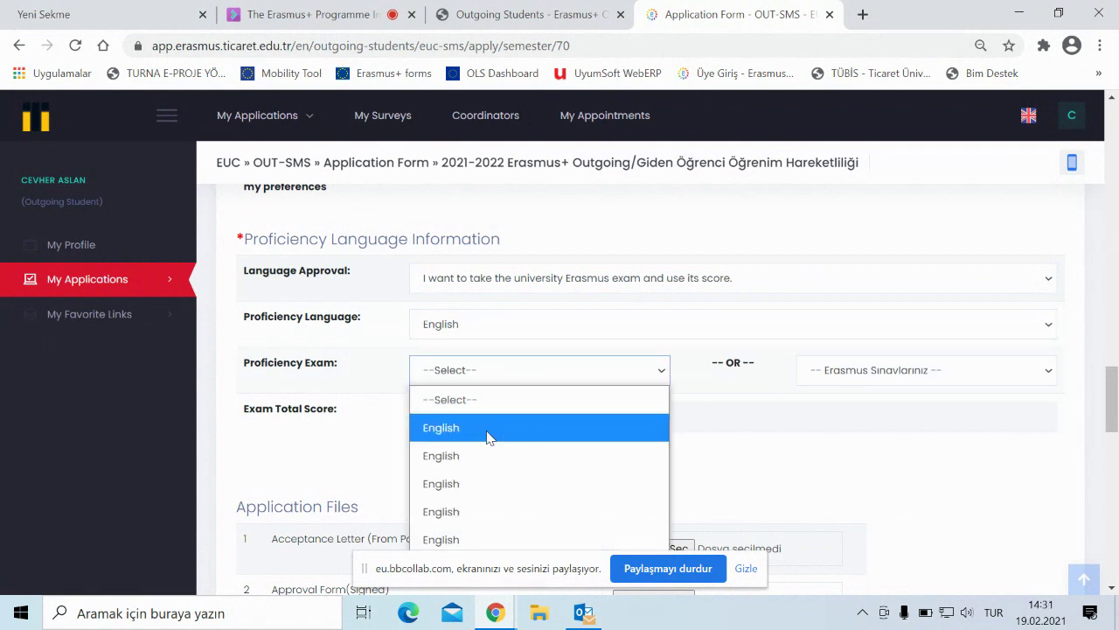
click(487, 433)
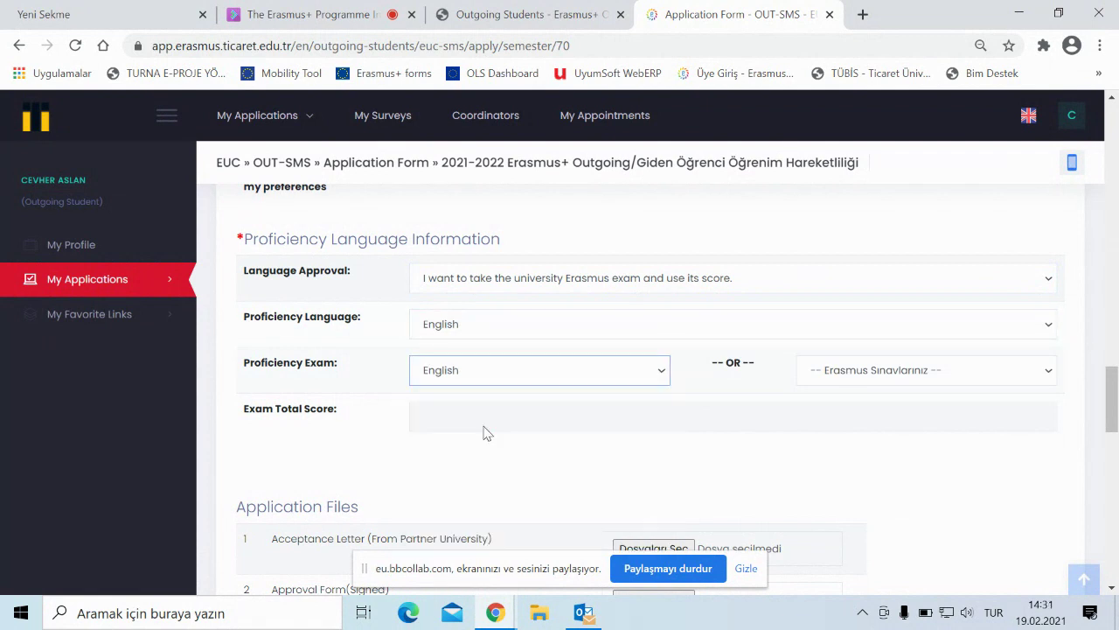
click(839, 374)
click(842, 402)
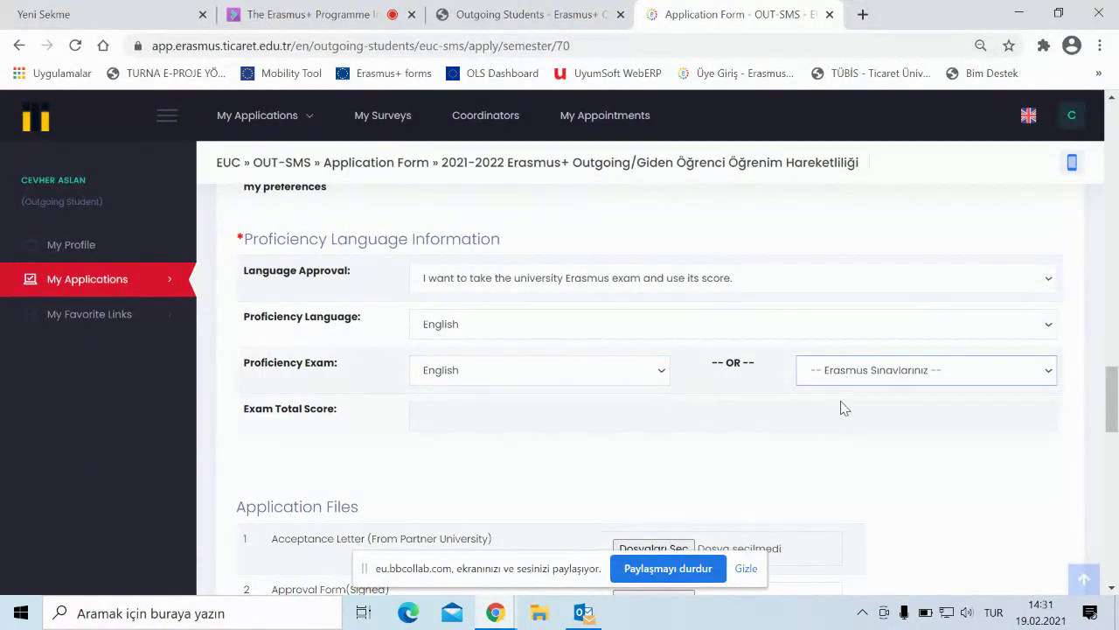
scroll(578, 407, down, 1)
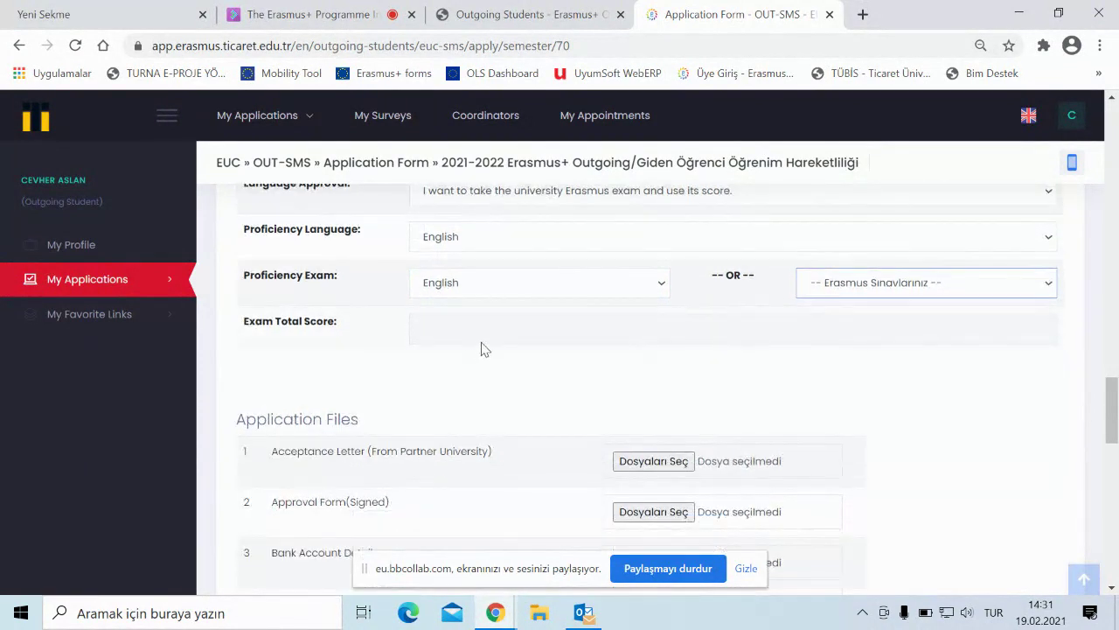
scroll(487, 348, up, 1)
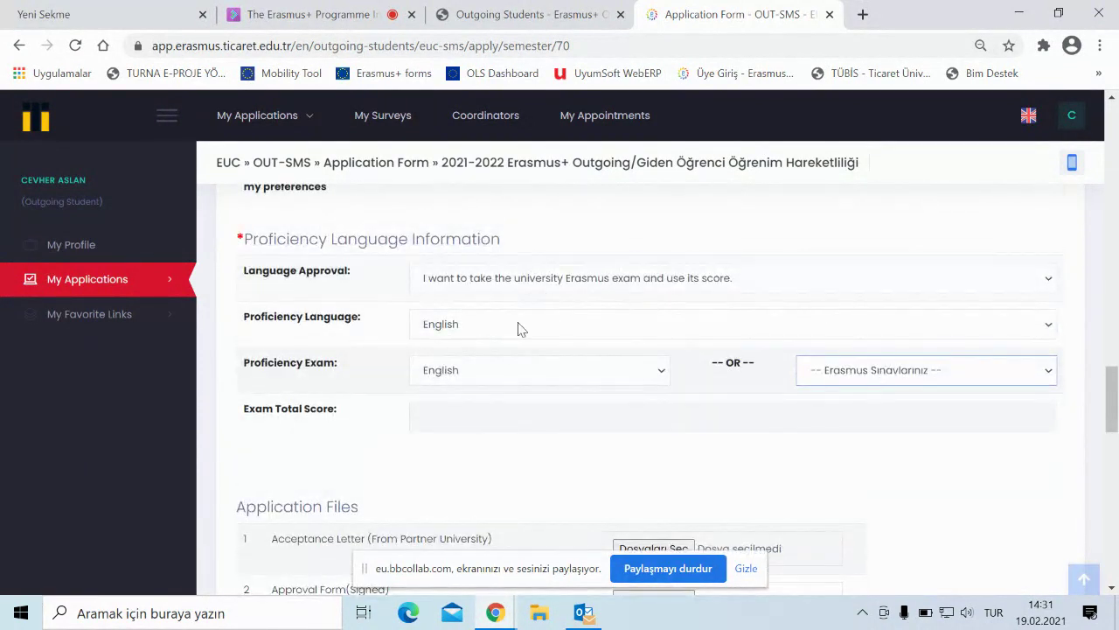
scroll(533, 411, down, 2)
scroll(537, 399, down, 1)
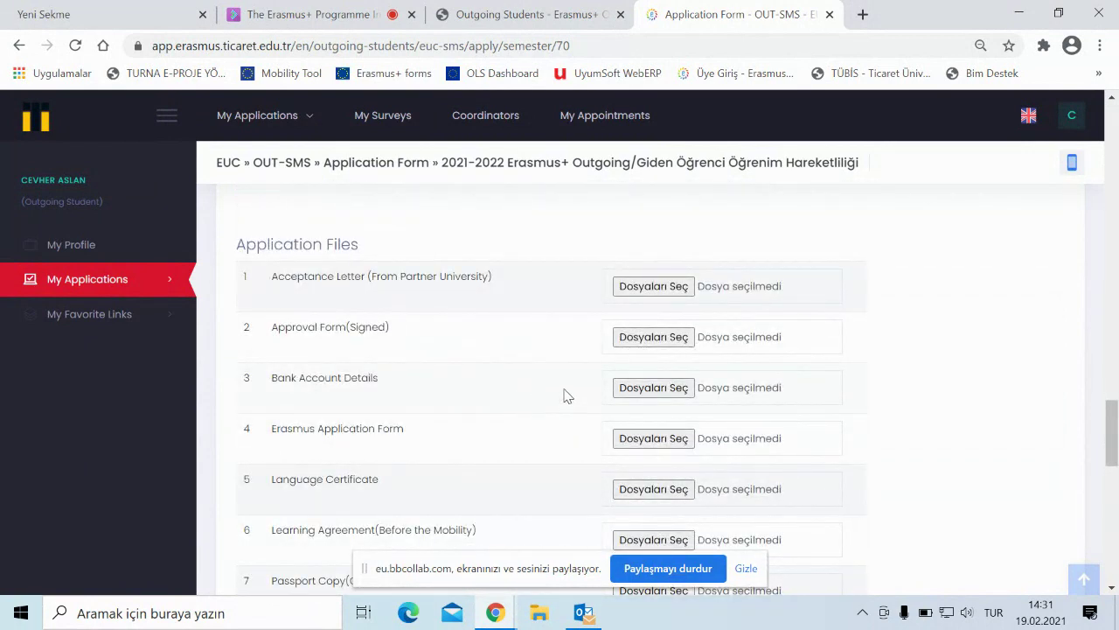
scroll(507, 376, down, 5)
scroll(440, 306, down, 5)
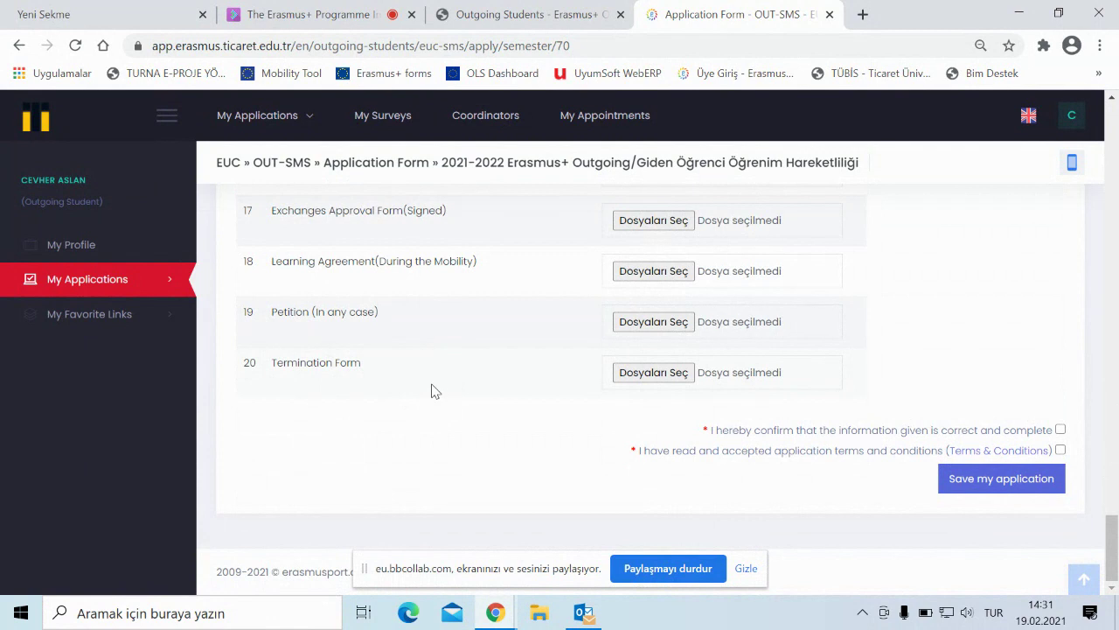
scroll(534, 418, up, 2)
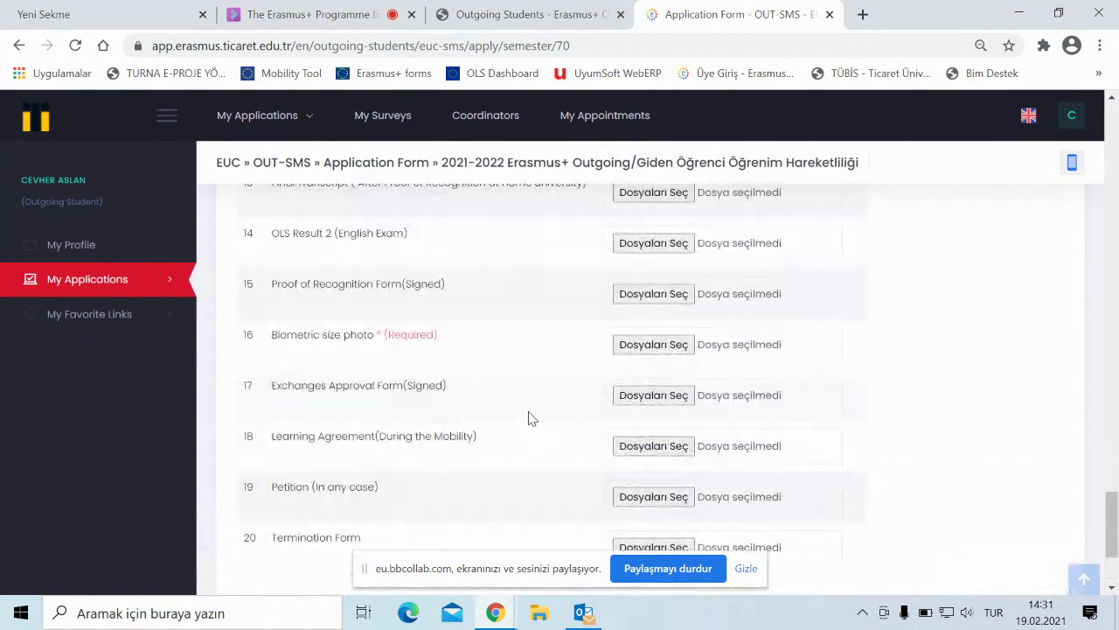
scroll(521, 409, up, 2)
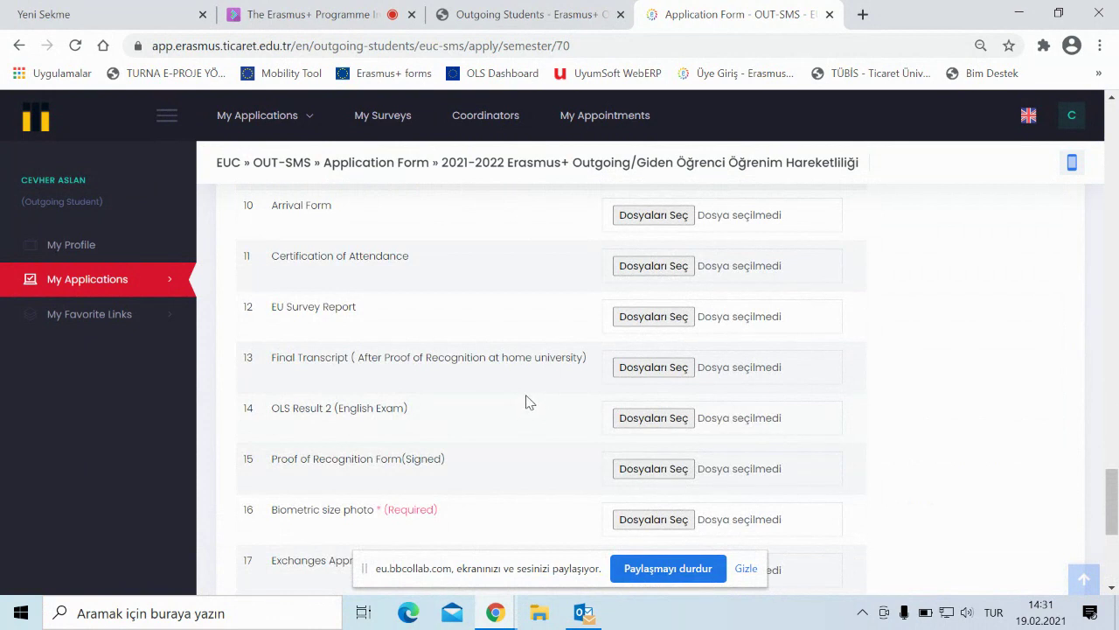
scroll(524, 398, down, 2)
scroll(490, 398, up, 1)
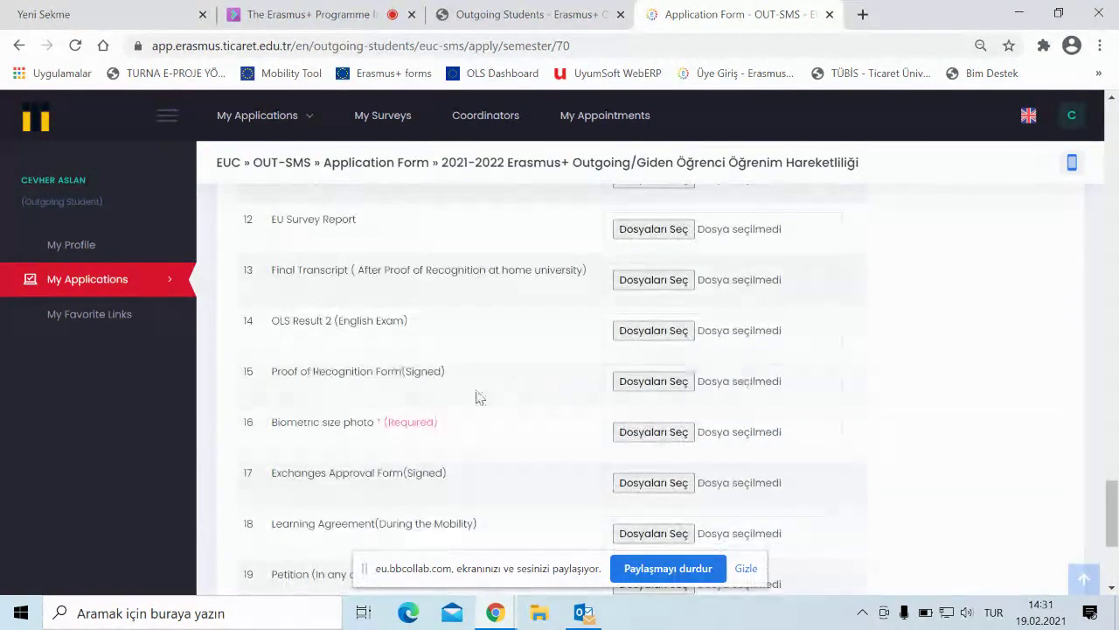
scroll(428, 426, down, 1)
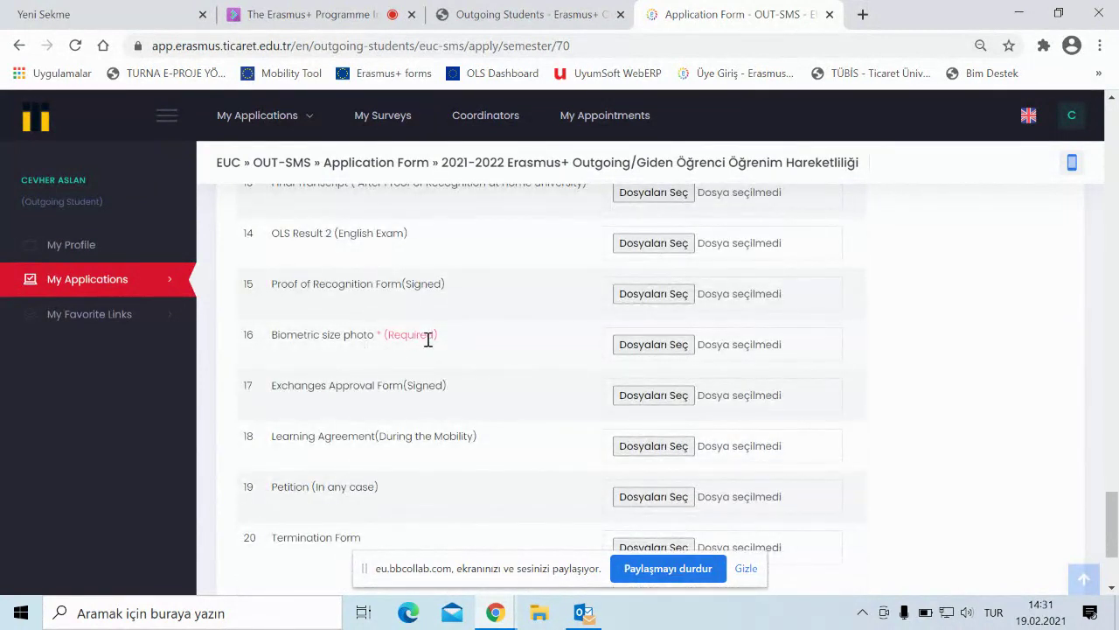
scroll(428, 336, down, 1)
scroll(440, 338, up, 3)
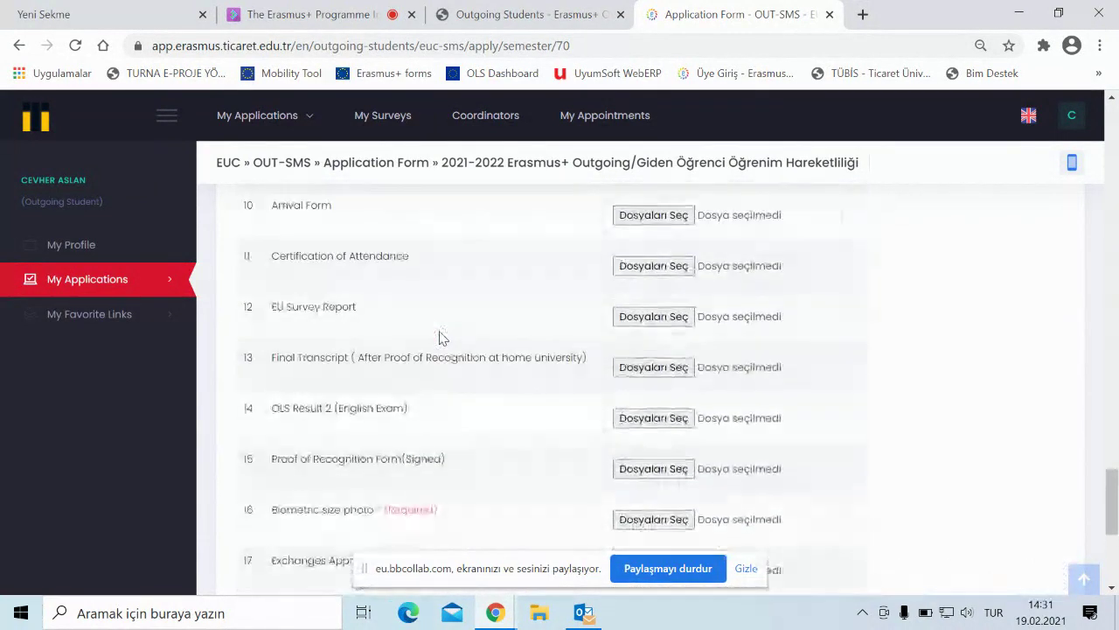
scroll(440, 337, up, 2)
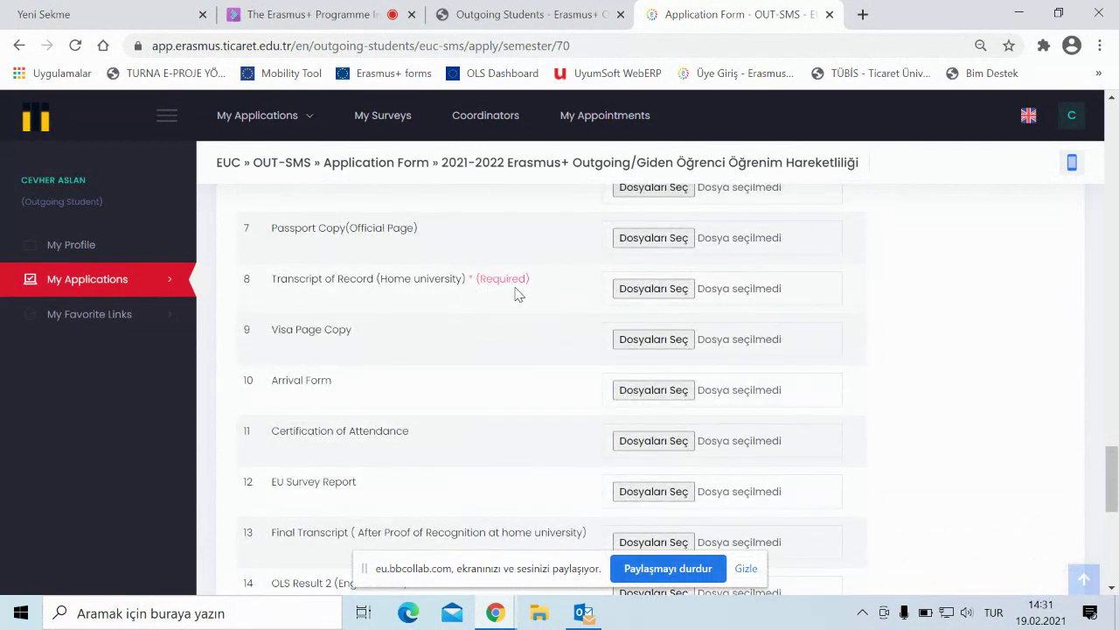
scroll(517, 293, down, 3)
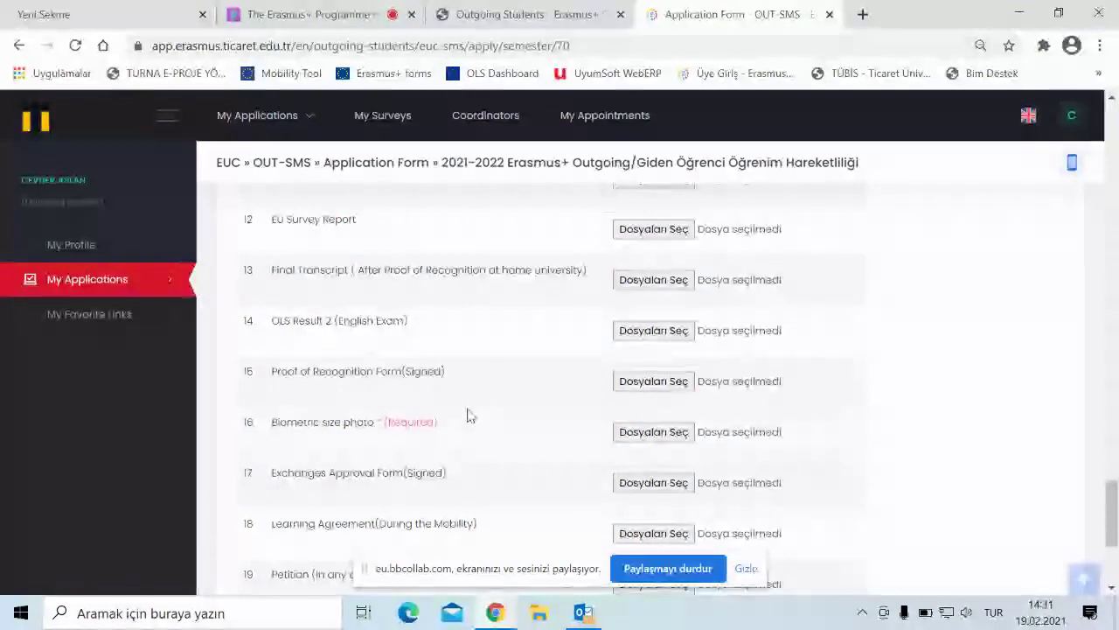
scroll(465, 417, up, 4)
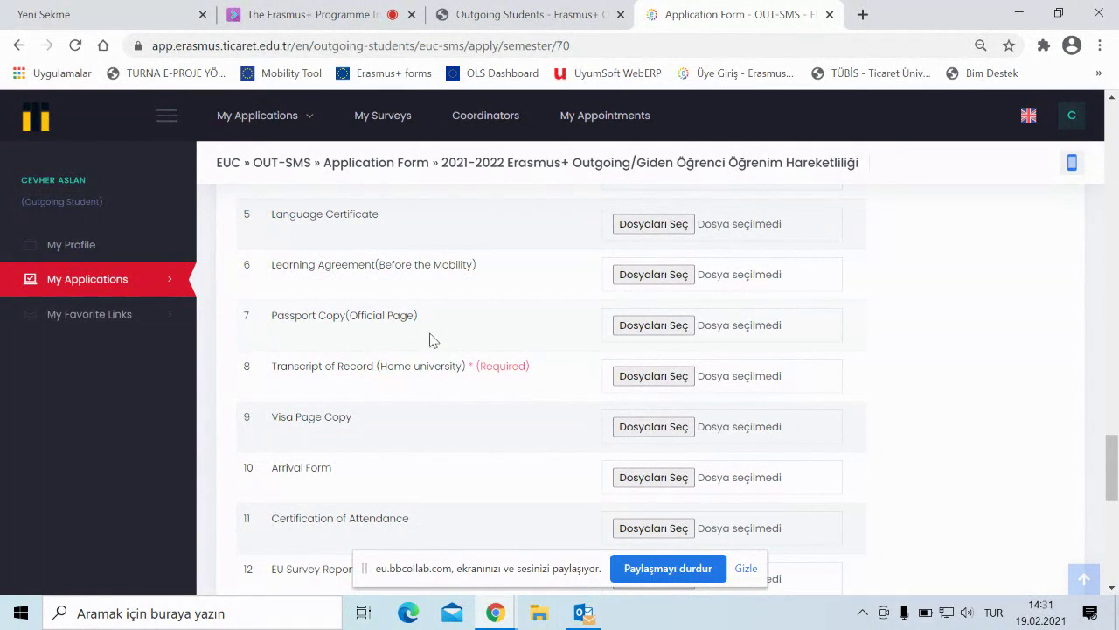
scroll(527, 362, down, 1)
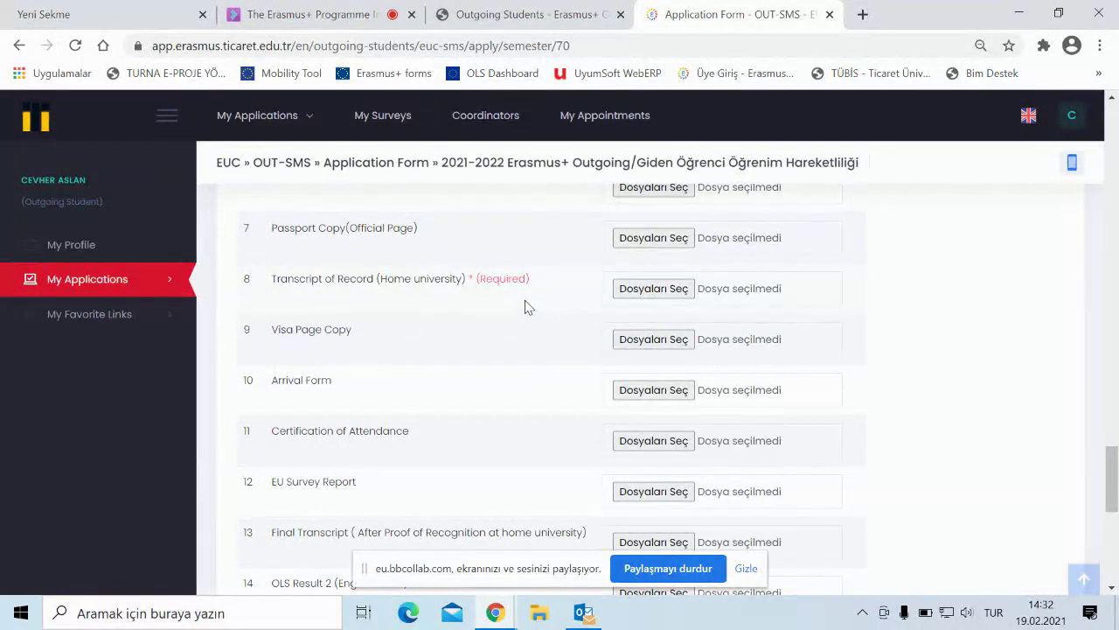
click(669, 291)
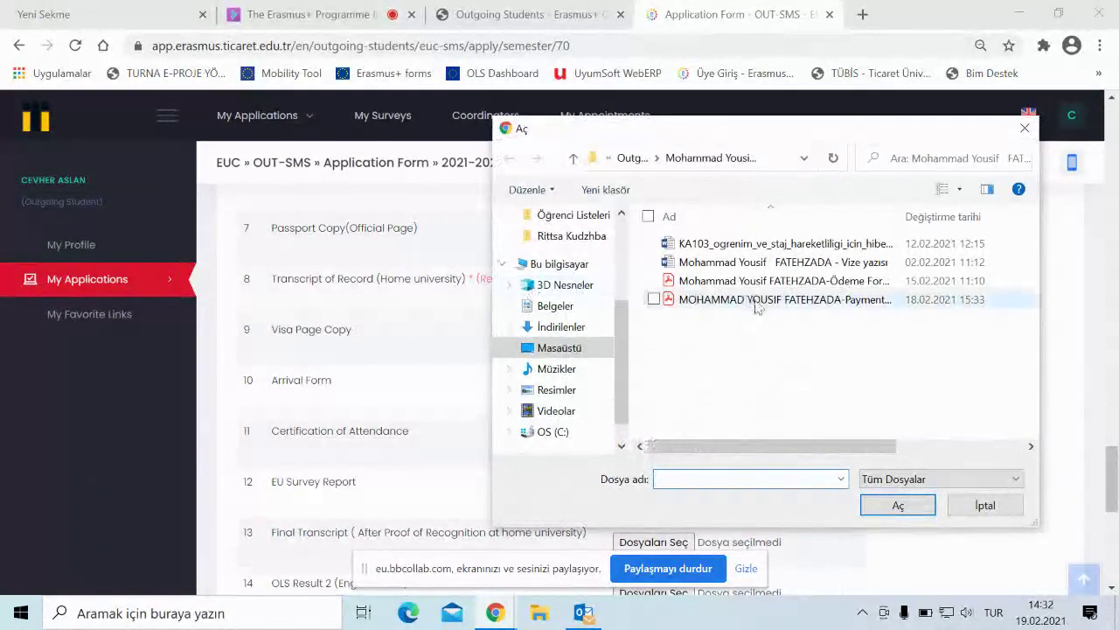
click(1025, 127)
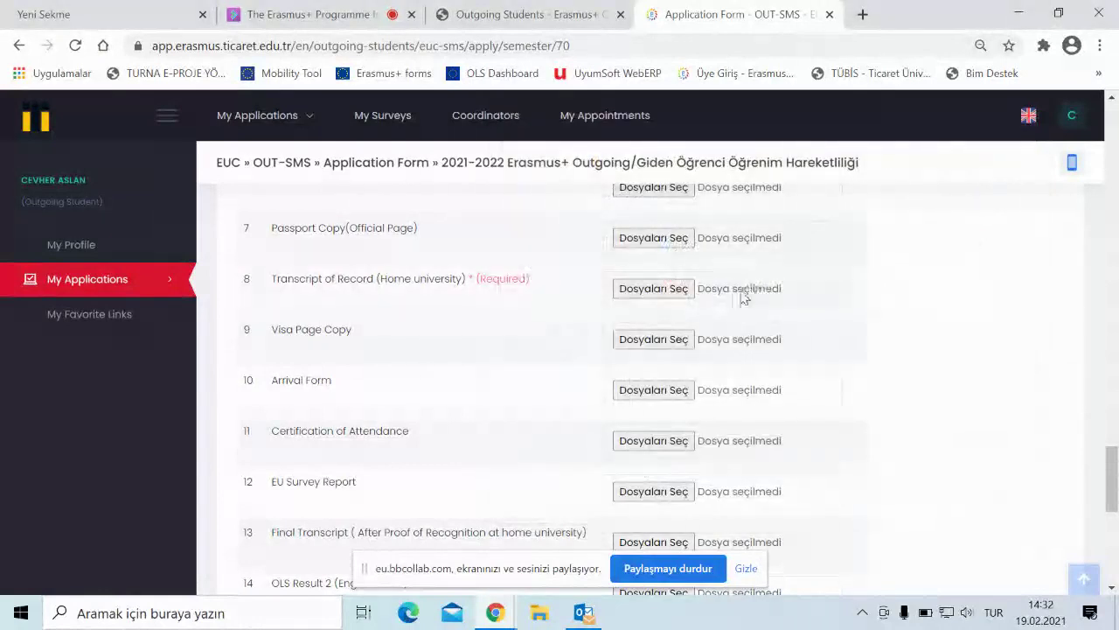
scroll(708, 296, down, 3)
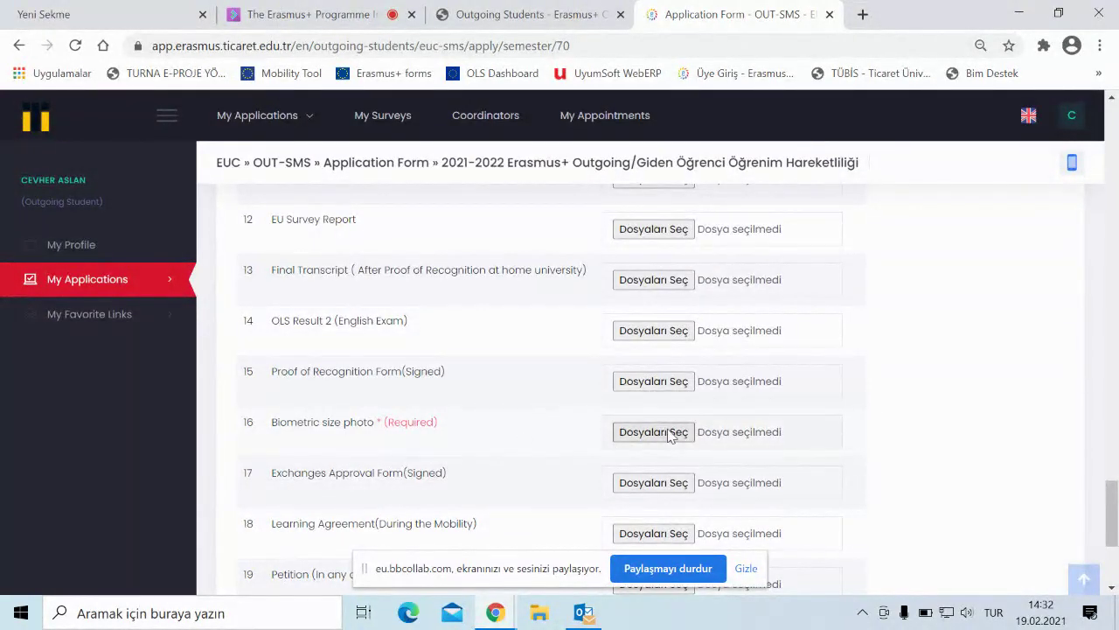
scroll(700, 437, down, 3)
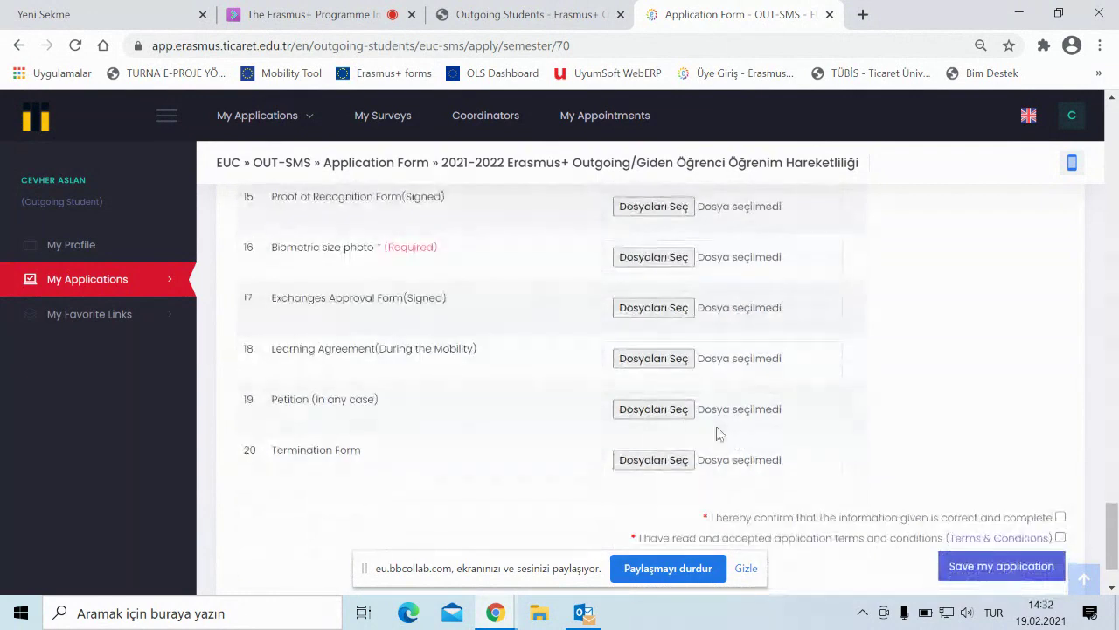
scroll(621, 411, up, 4)
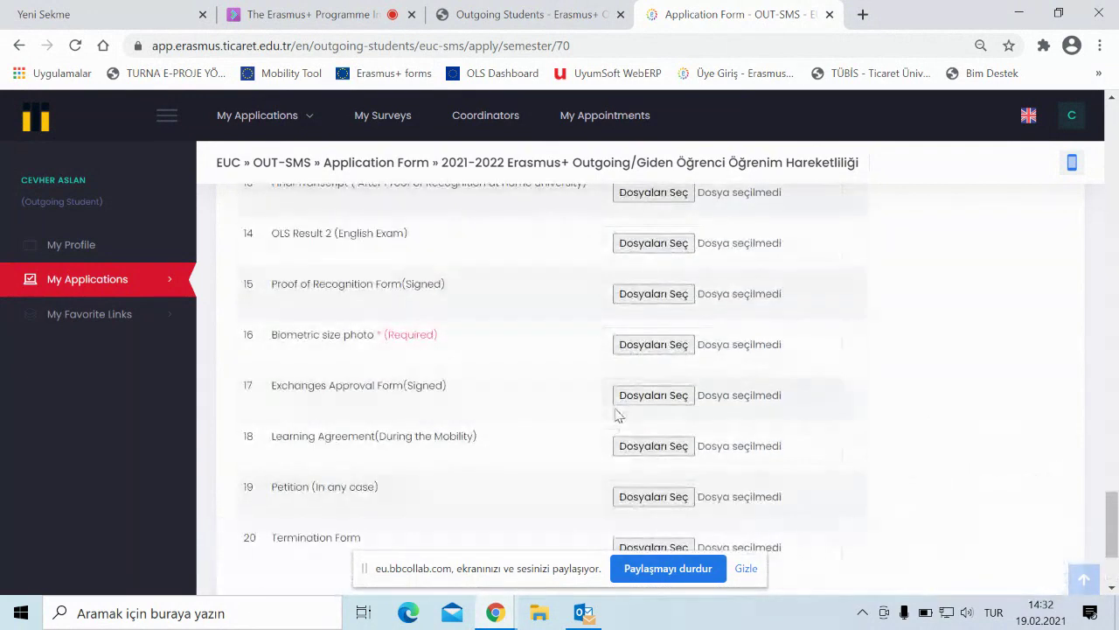
scroll(624, 400, up, 1)
scroll(626, 396, down, 5)
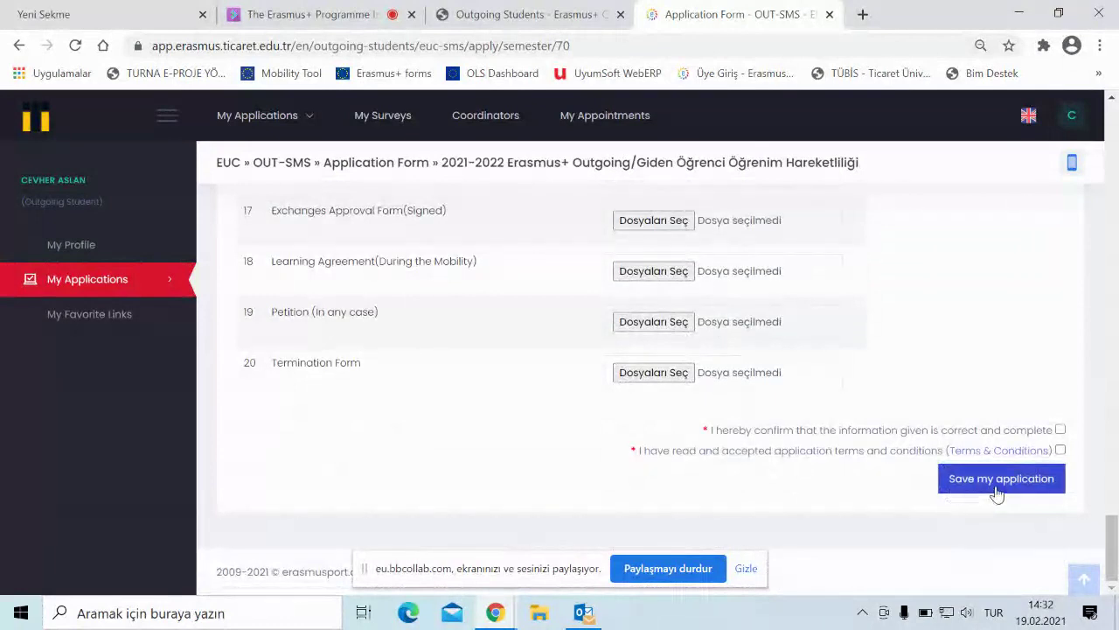
Save the application, then dismiss the duplicate-university and 'Please correct the form errors!' alerts.
click(988, 483)
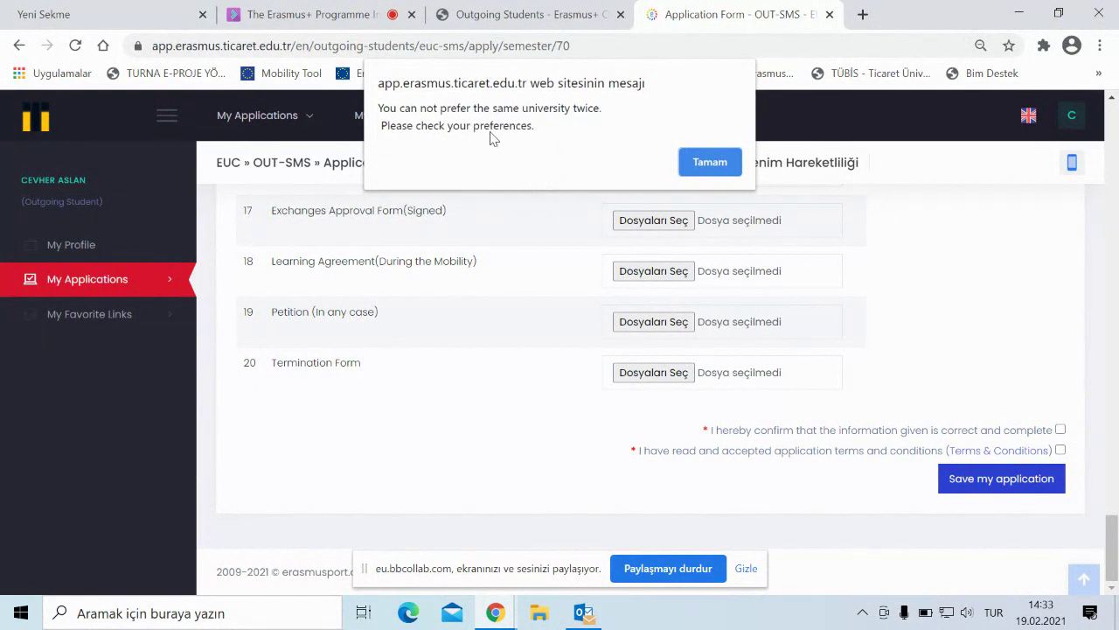
click(719, 168)
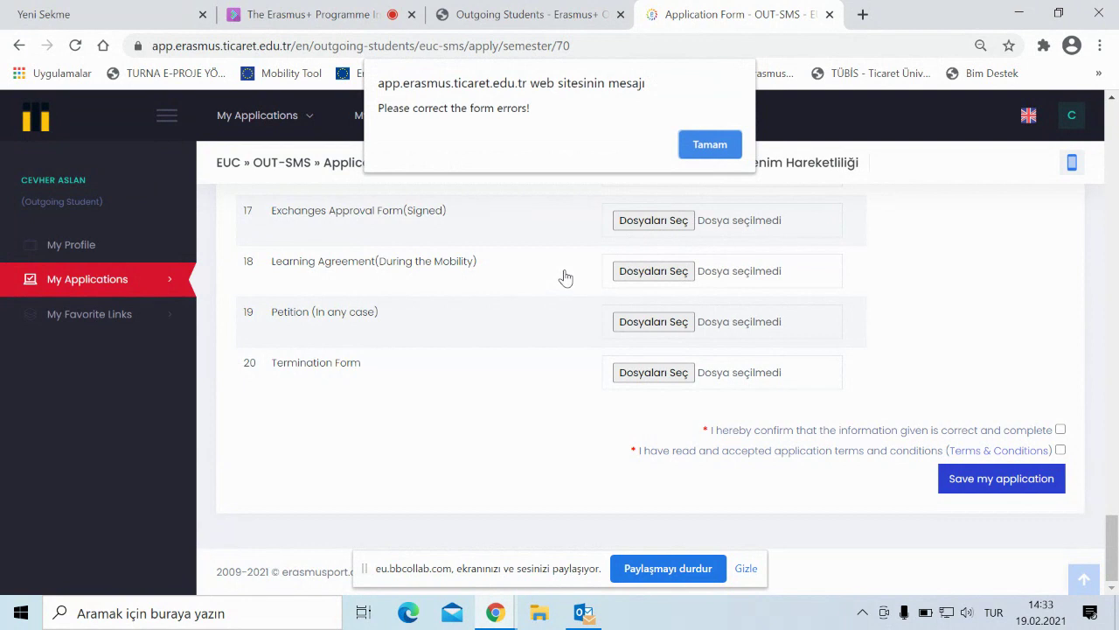
click(728, 149)
Set preferences 3, 4 and 5 to Universitat Bremen, Business Academy Aarhus and Seinajoki University of Applied Sciences.
scroll(569, 267, up, 20)
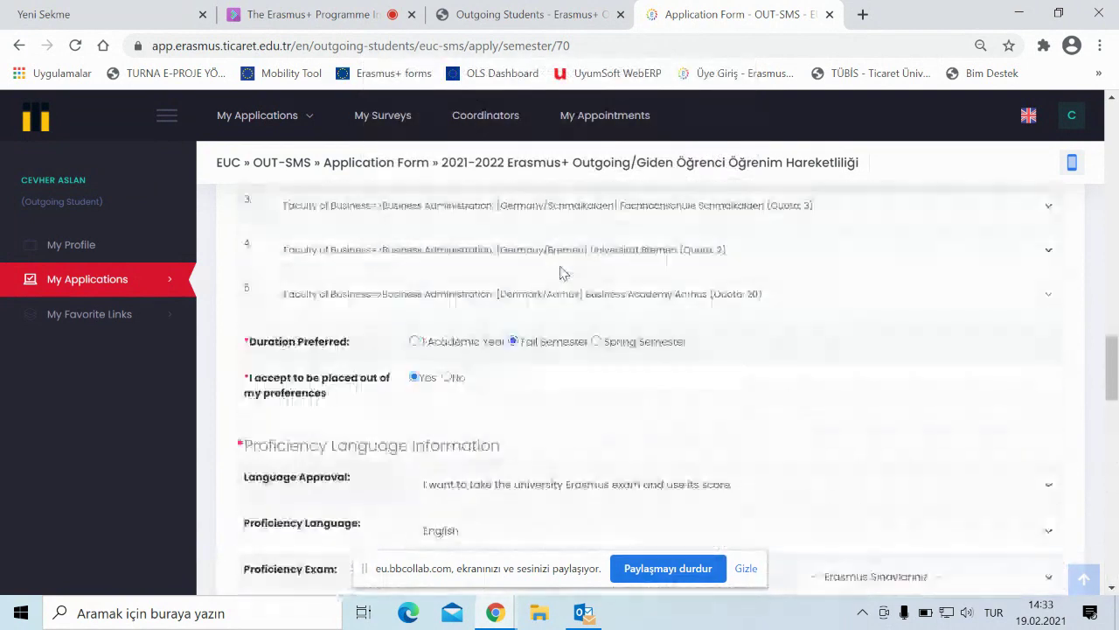
scroll(573, 262, down, 1)
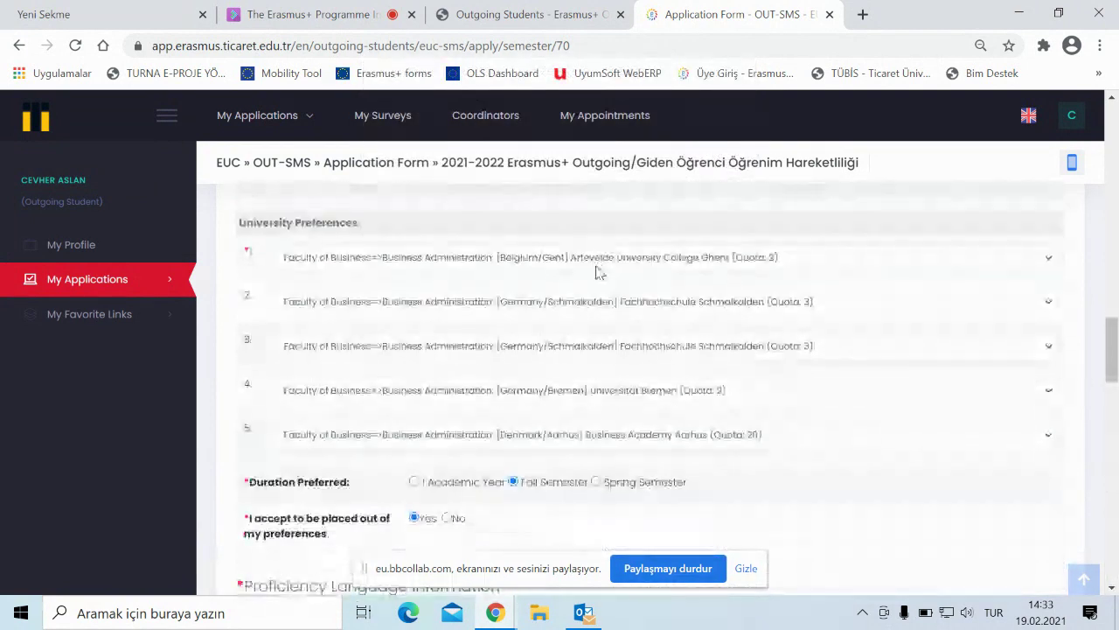
click(612, 348)
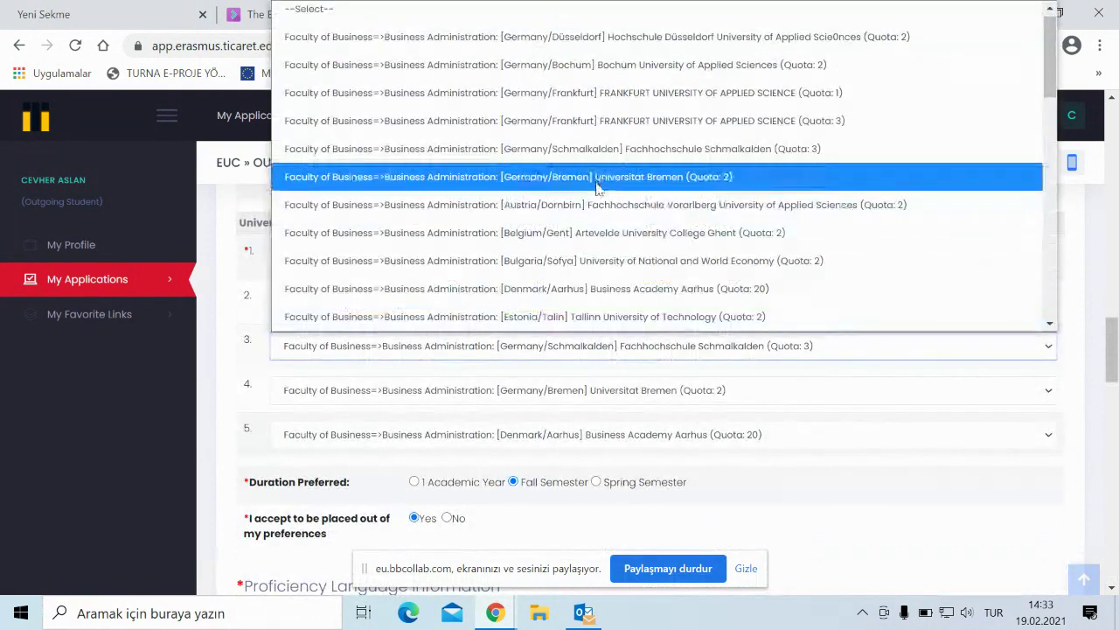
click(598, 179)
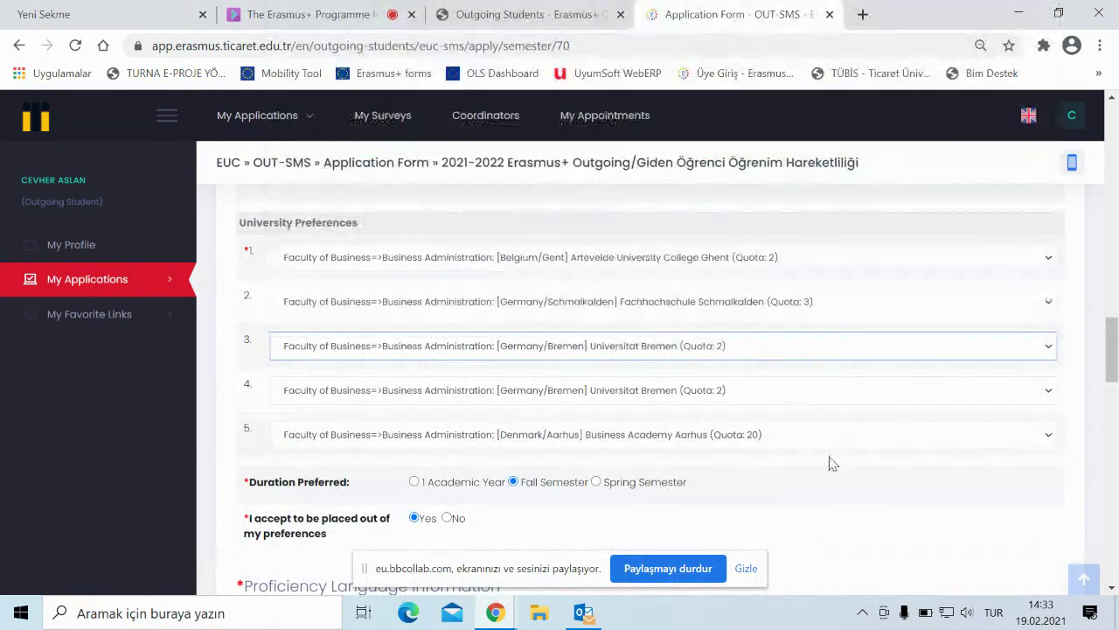
click(660, 398)
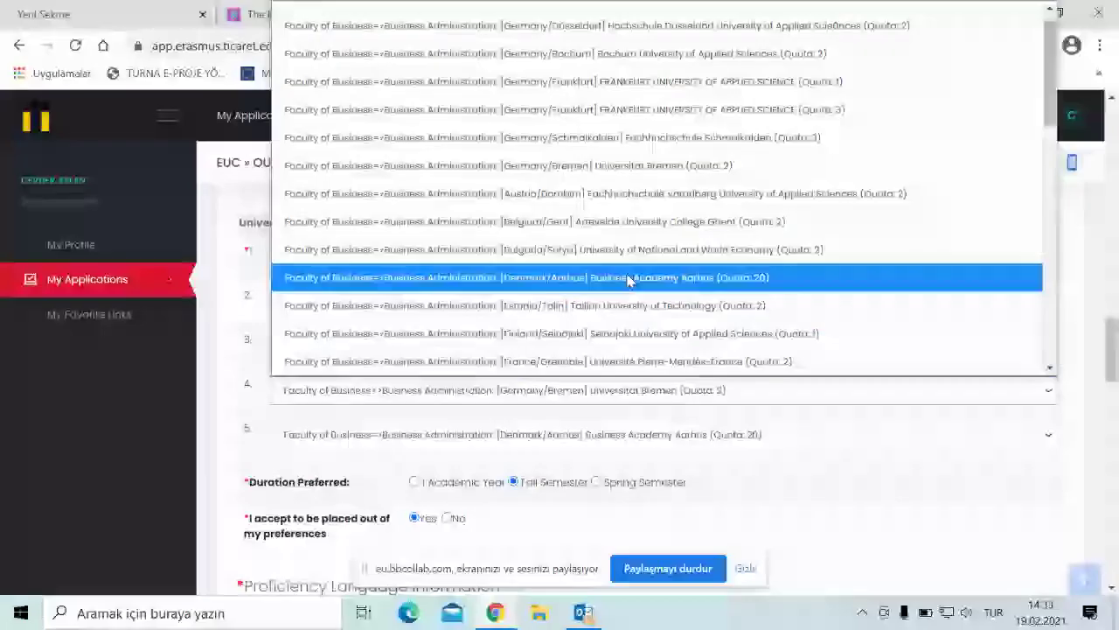
click(628, 279)
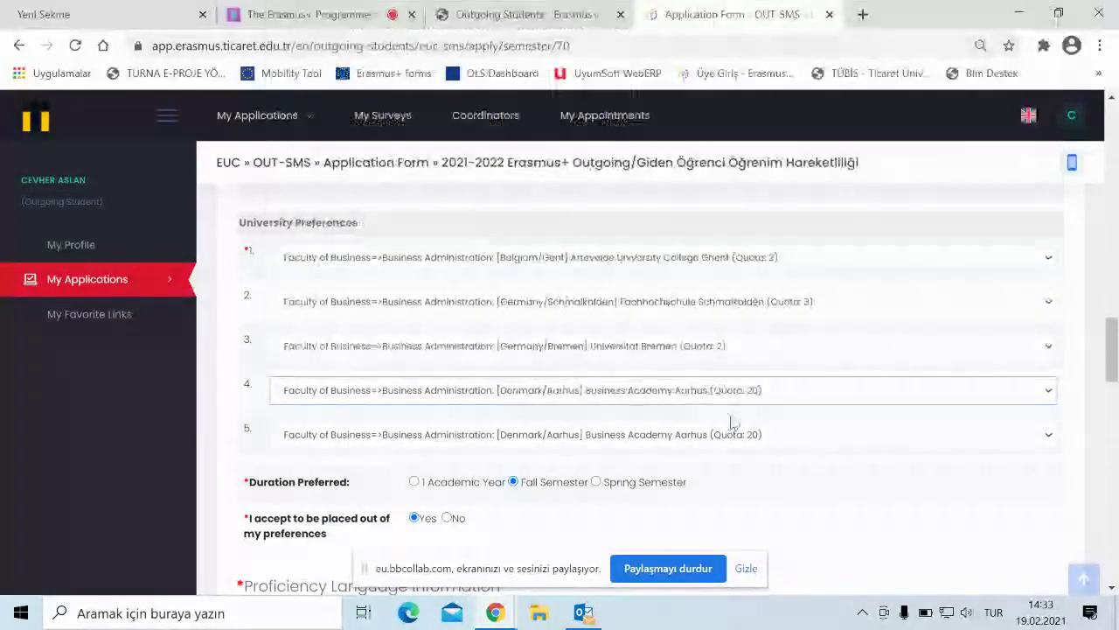
click(618, 437)
click(557, 351)
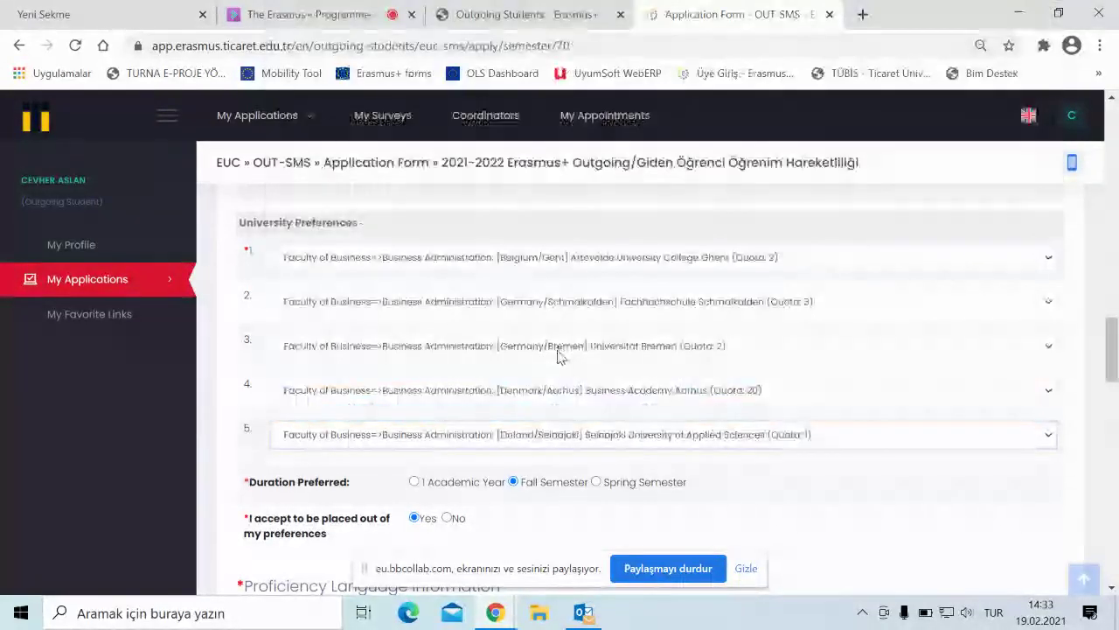
click(589, 428)
click(565, 402)
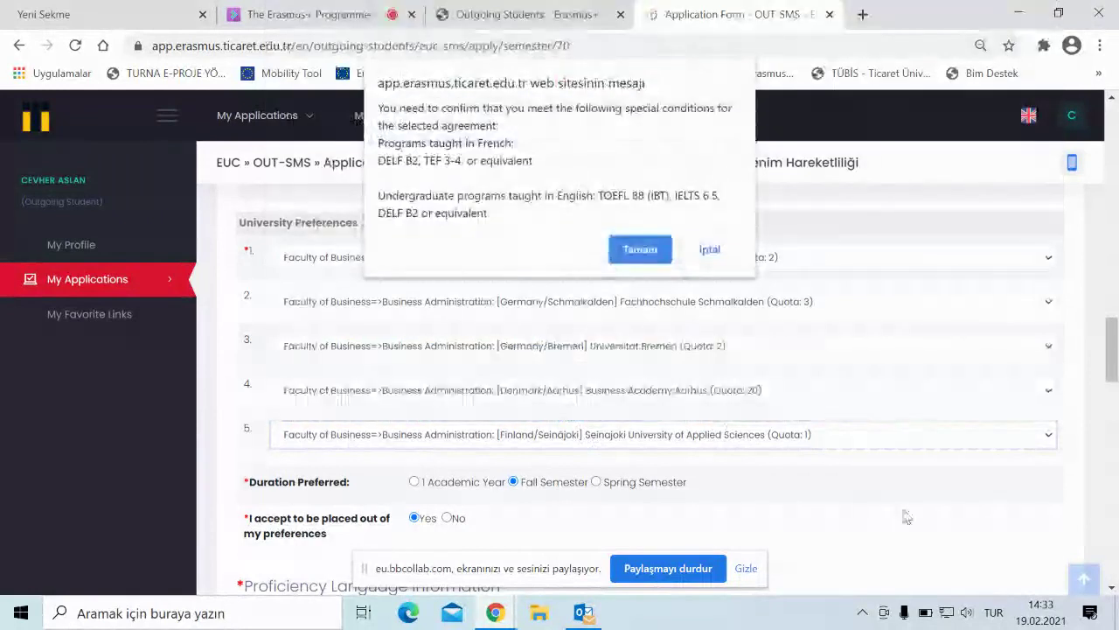
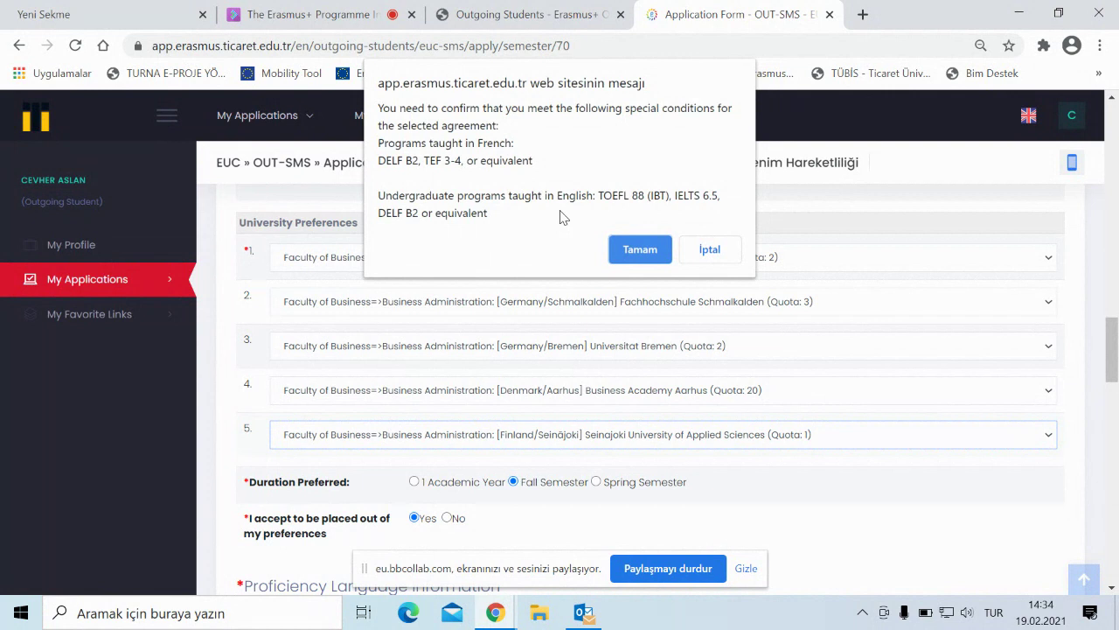
Accept the agreement's special language conditions with Tamam, then switch to 'The Erasmus+ Programme' meeting tab.
click(641, 251)
scroll(760, 374, down, 10)
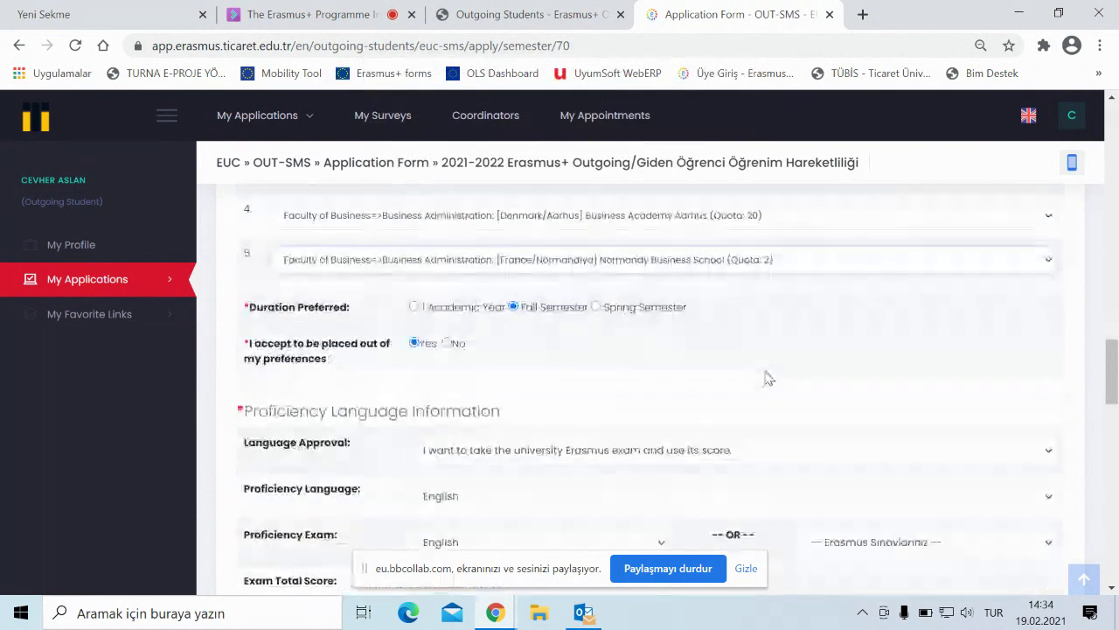
scroll(763, 367, down, 9)
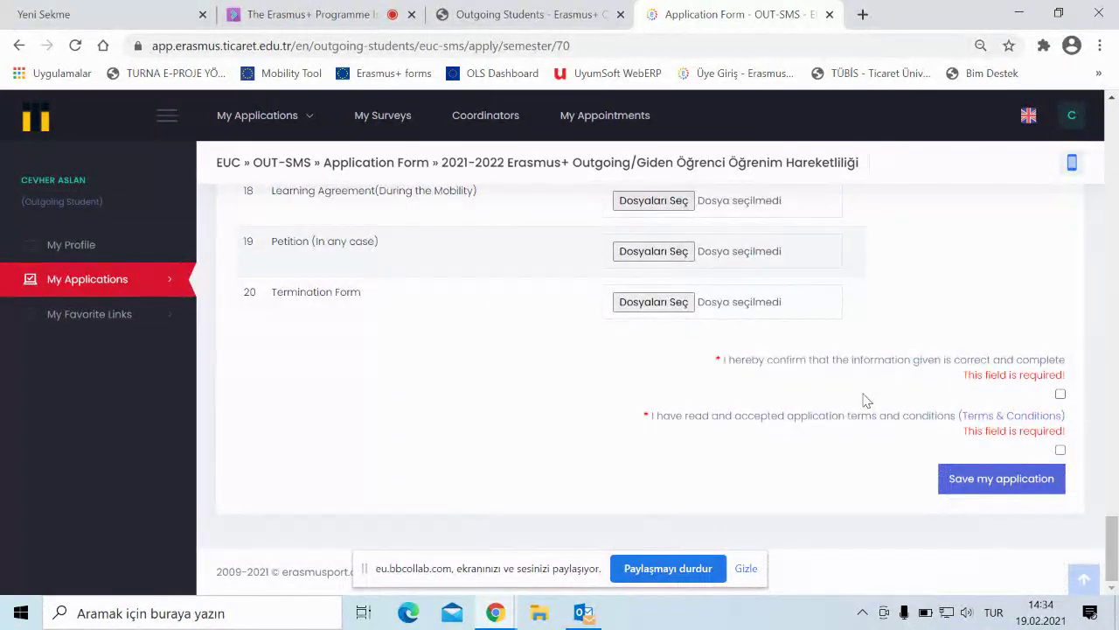
click(334, 21)
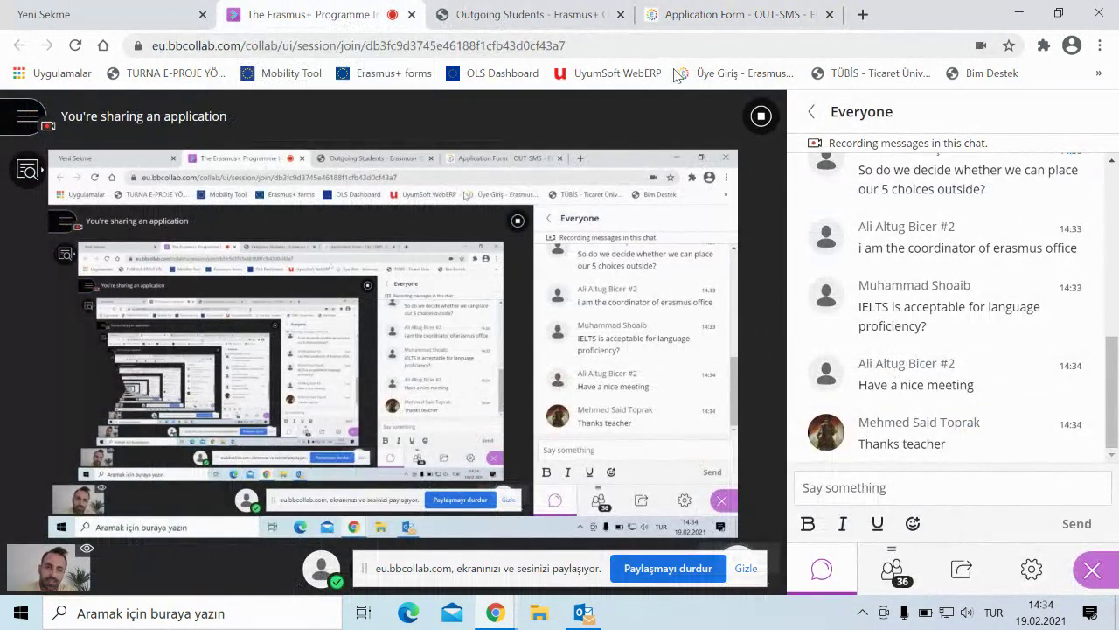
Return to the 'Application Form - OUT-SMS' browser tab.
click(733, 19)
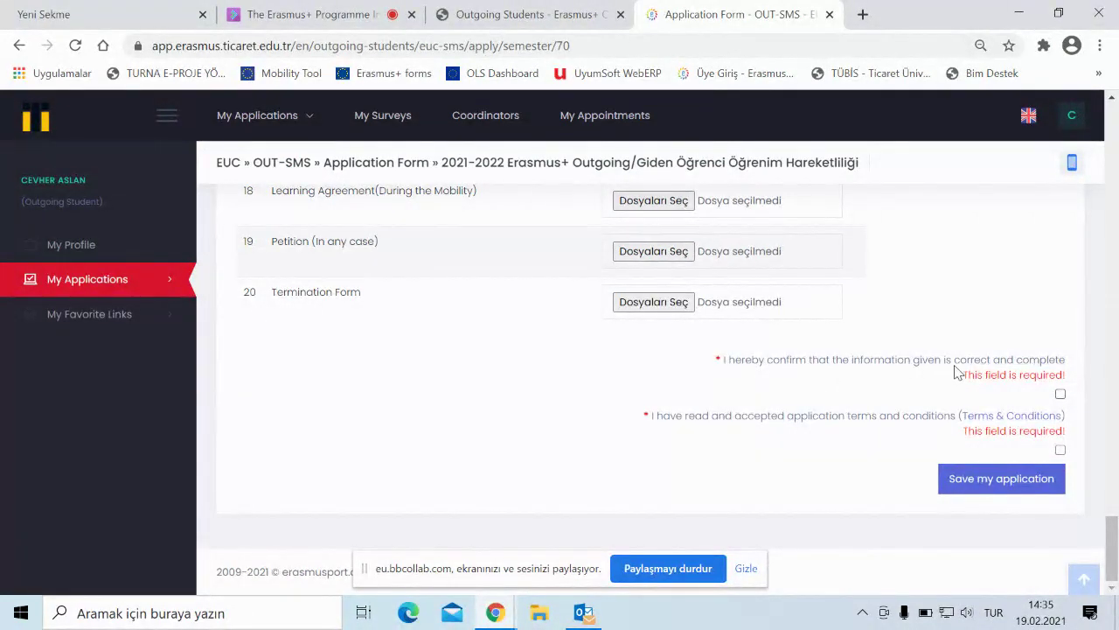
Tick the confirmation that the information is correct and accept the application terms and conditions.
click(1061, 395)
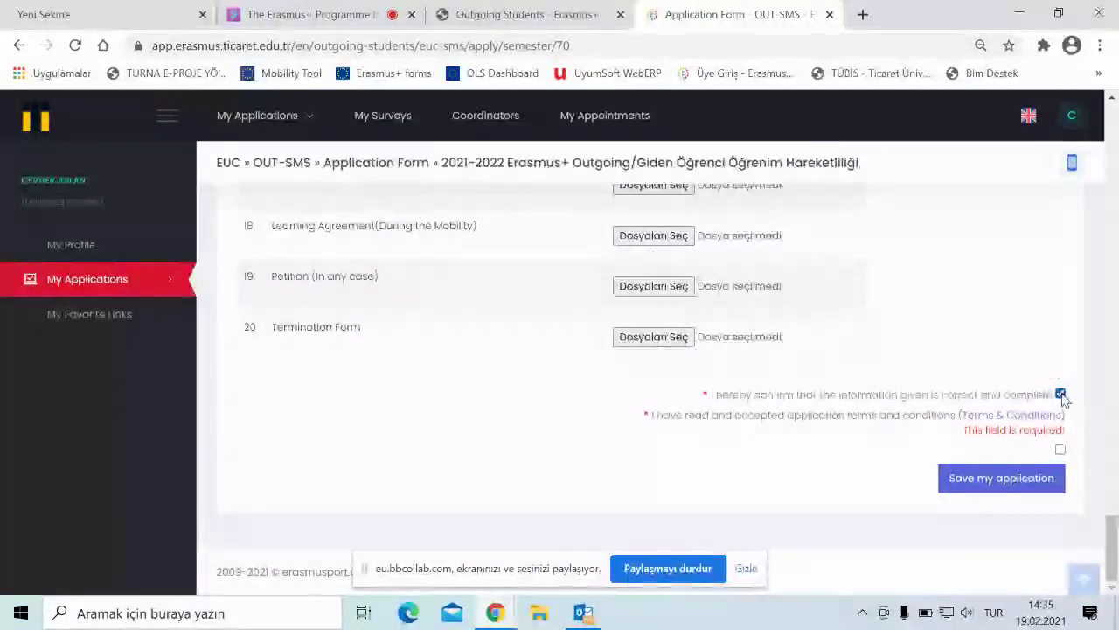
click(1062, 449)
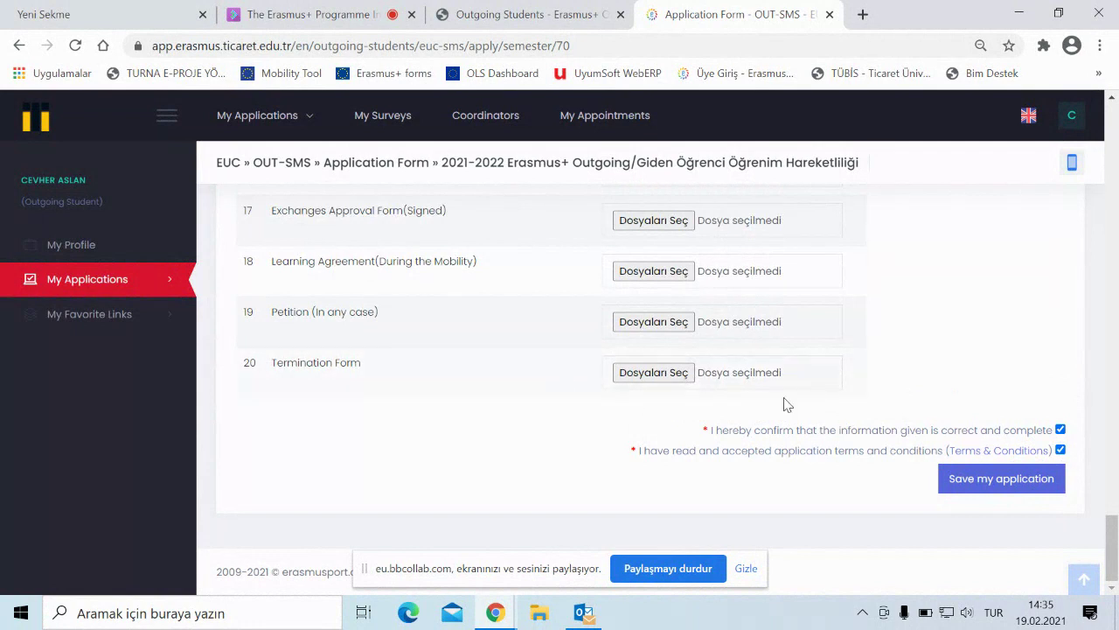
scroll(670, 362, up, 2)
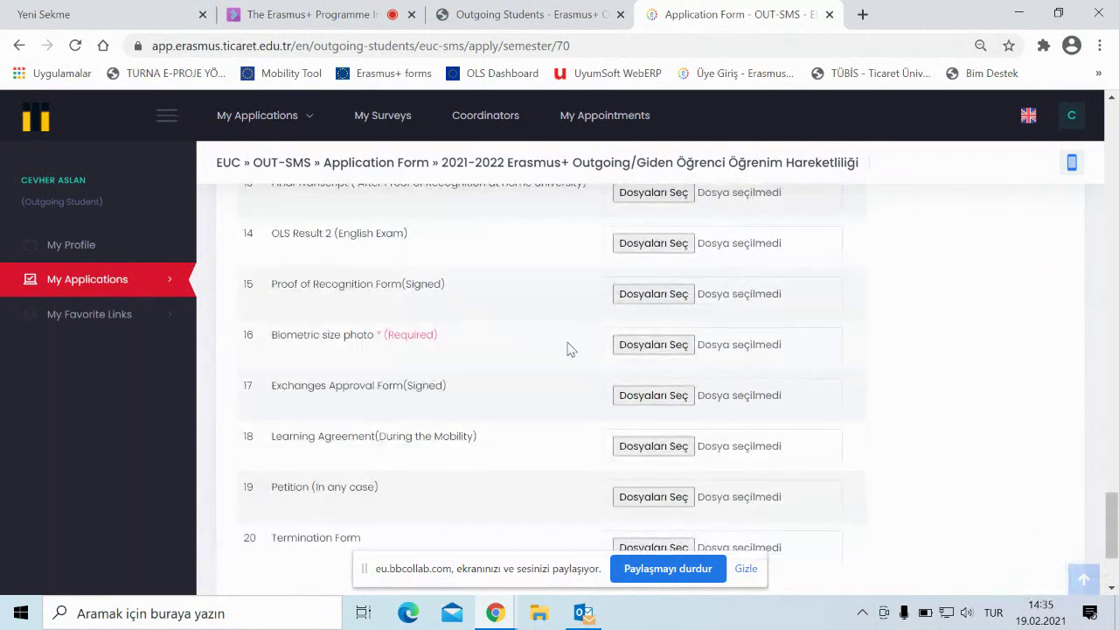
scroll(812, 324, up, 1)
scroll(490, 379, up, 1)
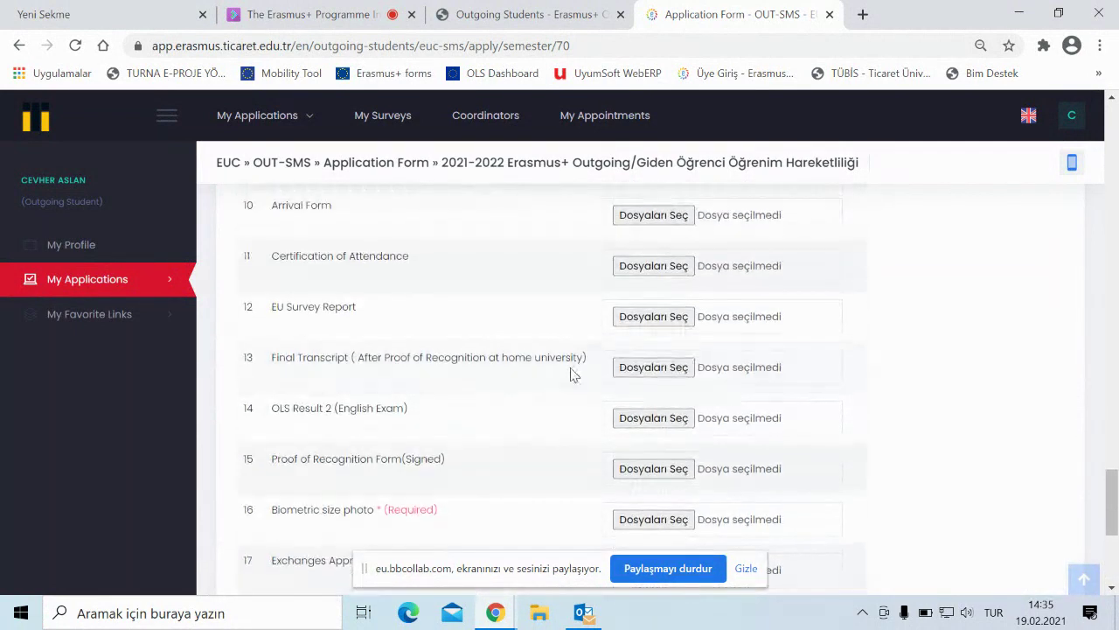
scroll(570, 375, down, 4)
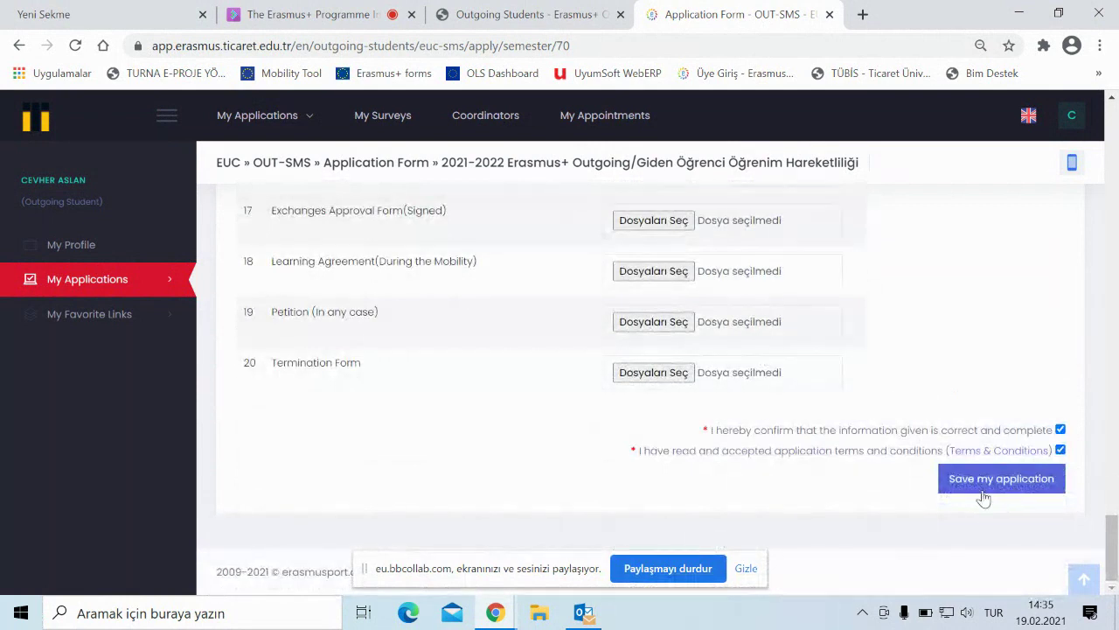
Try saving the application and dismiss the 'Please correct the form errors!' alert.
click(984, 496)
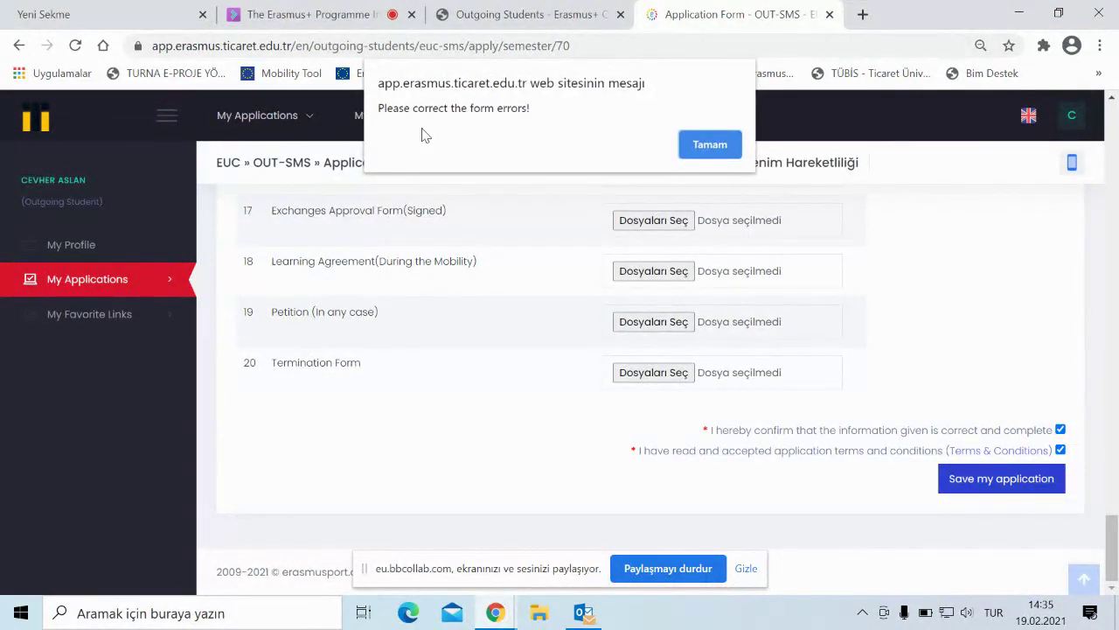
click(710, 145)
scroll(577, 372, up, 6)
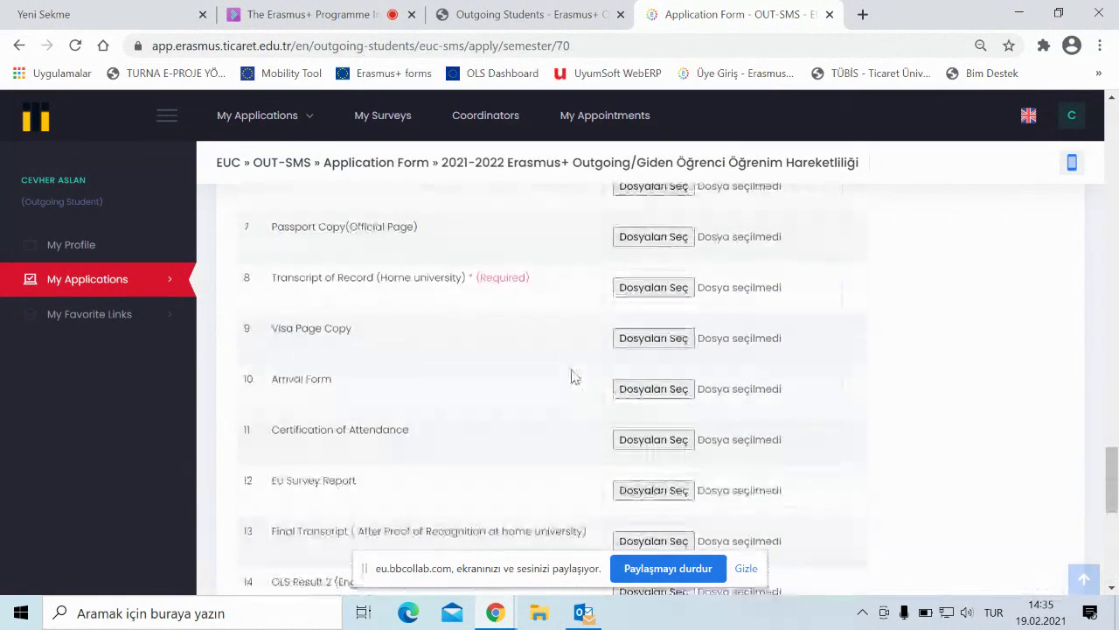
Scroll up to Passport Size Portrait Photo and open its Browse file picker.
scroll(572, 376, up, 3)
scroll(594, 380, down, 3)
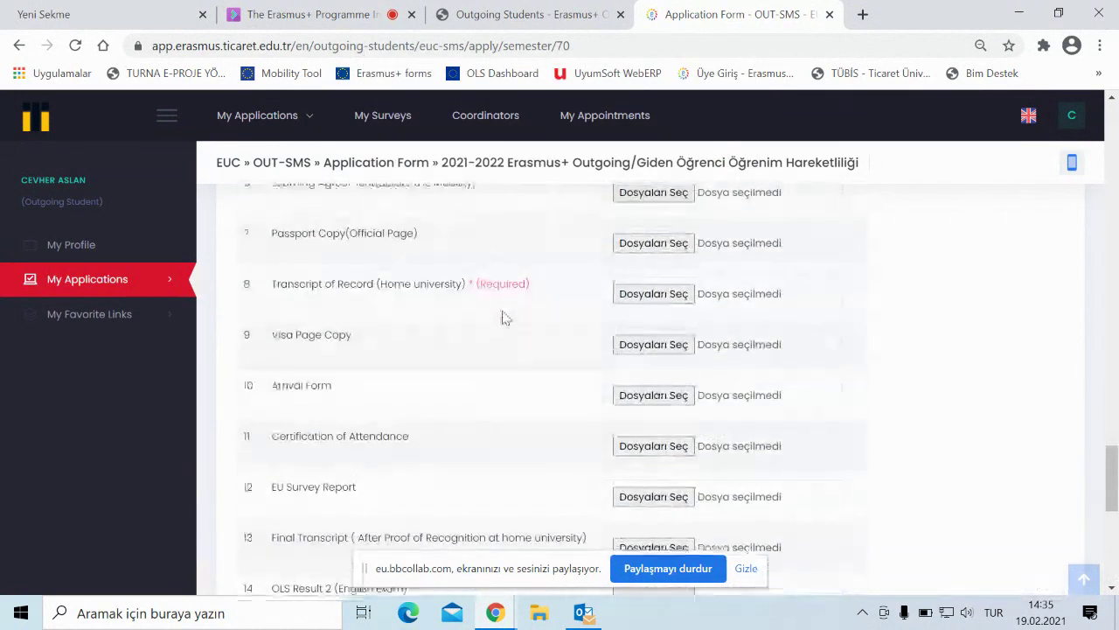
scroll(504, 318, up, 15)
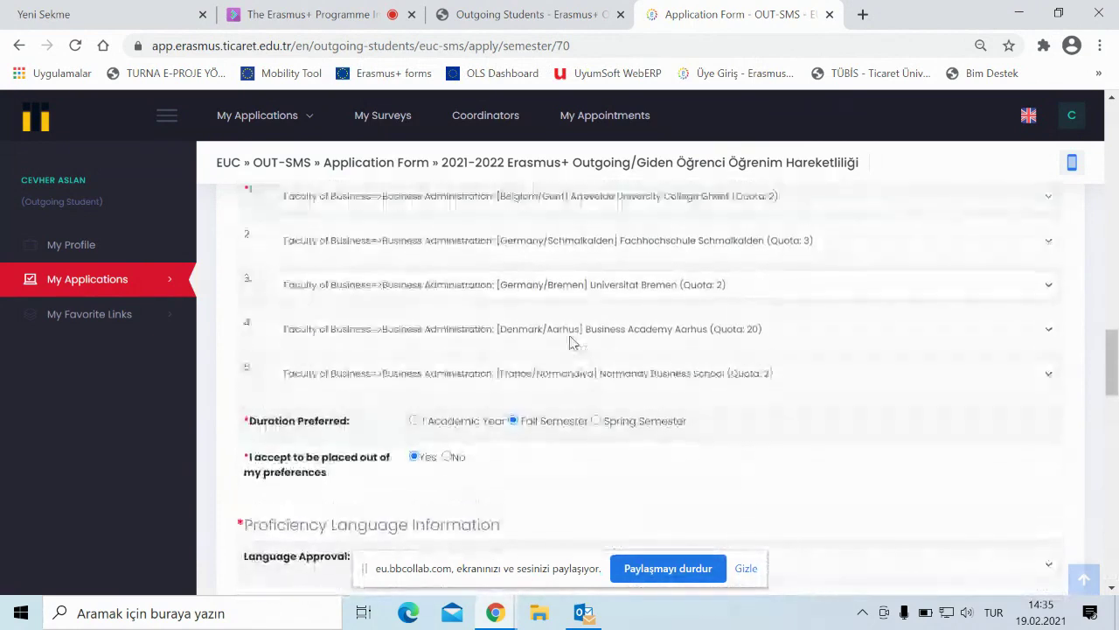
scroll(569, 342, up, 9)
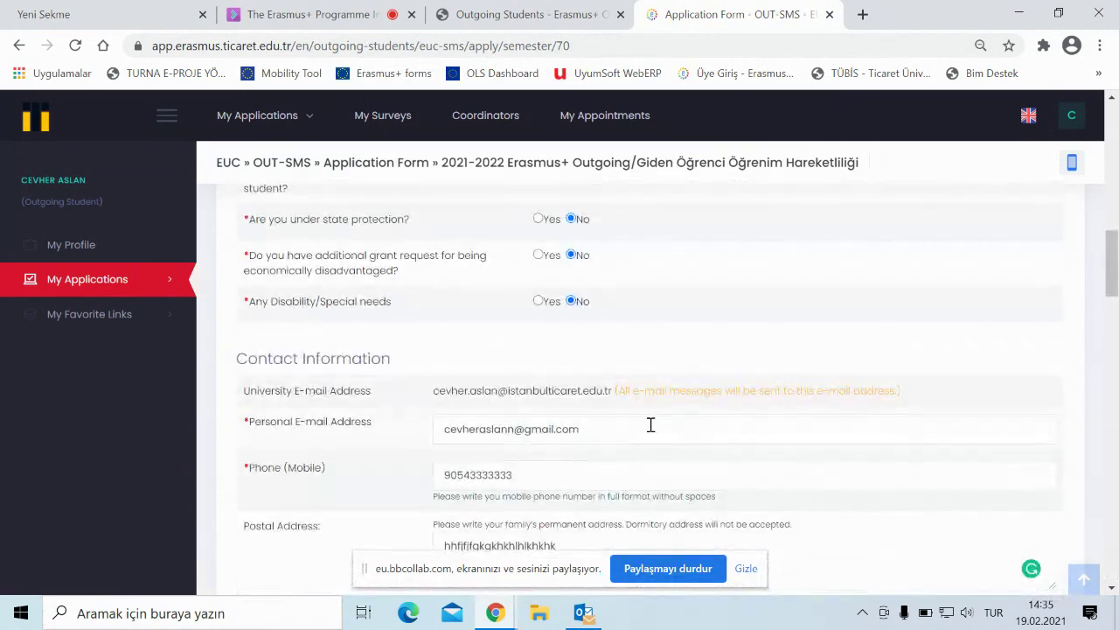
scroll(691, 411, up, 4)
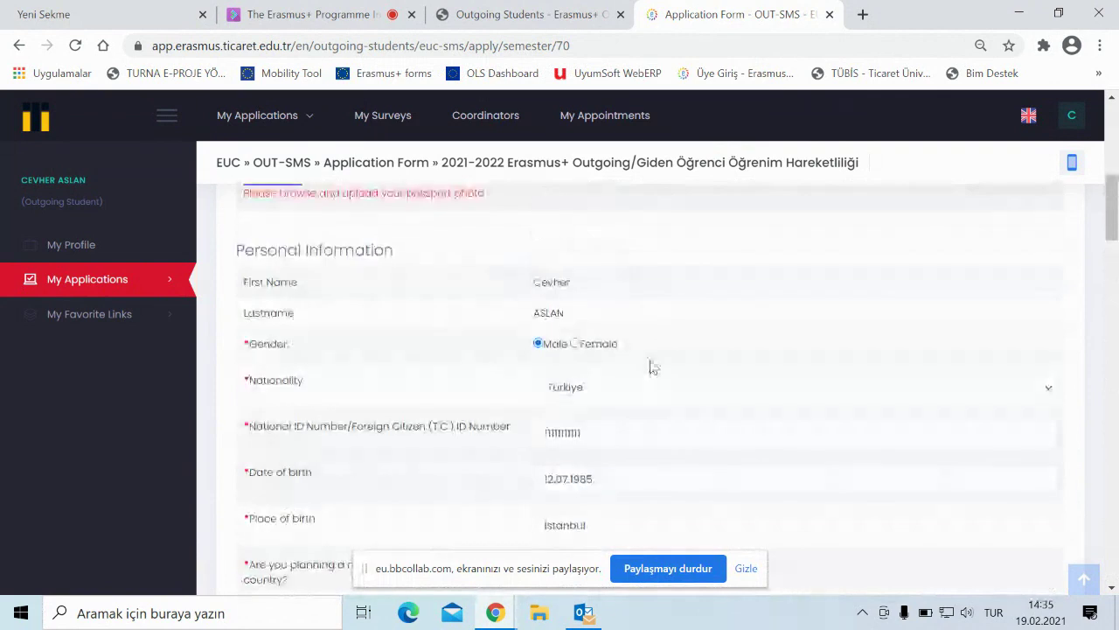
scroll(650, 368, up, 2)
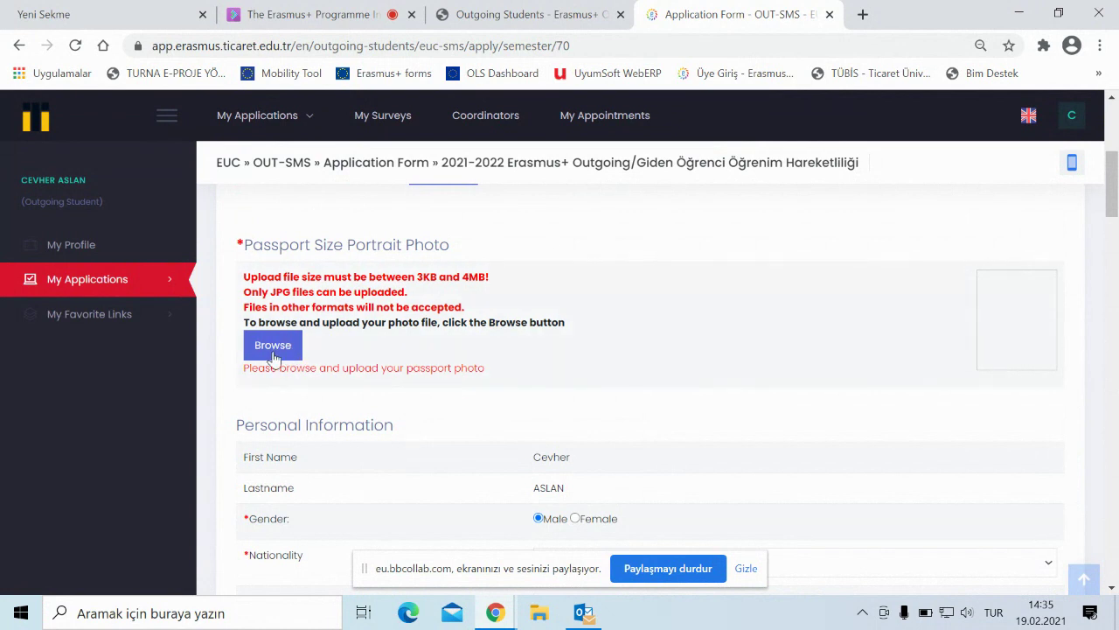
scroll(532, 359, down, 3)
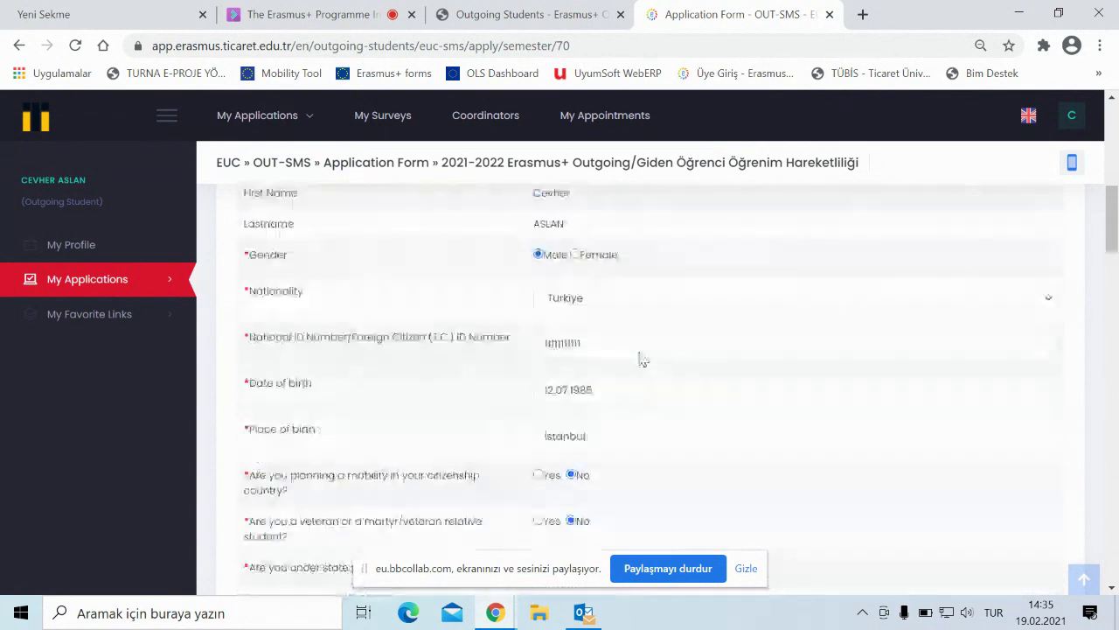
scroll(607, 337, up, 6)
scroll(532, 374, down, 4)
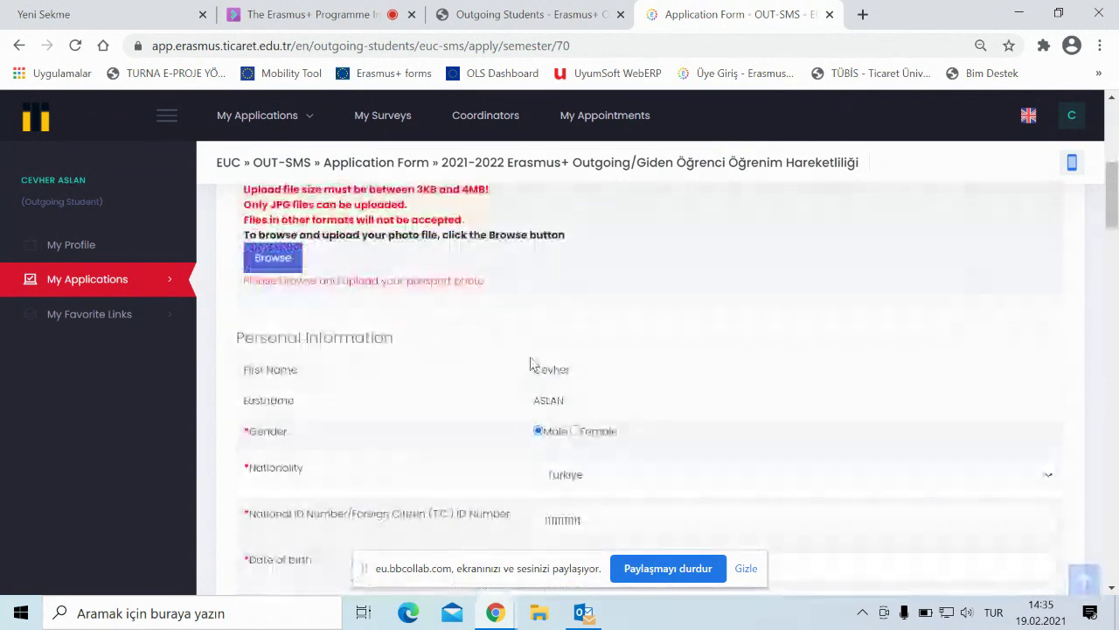
click(280, 261)
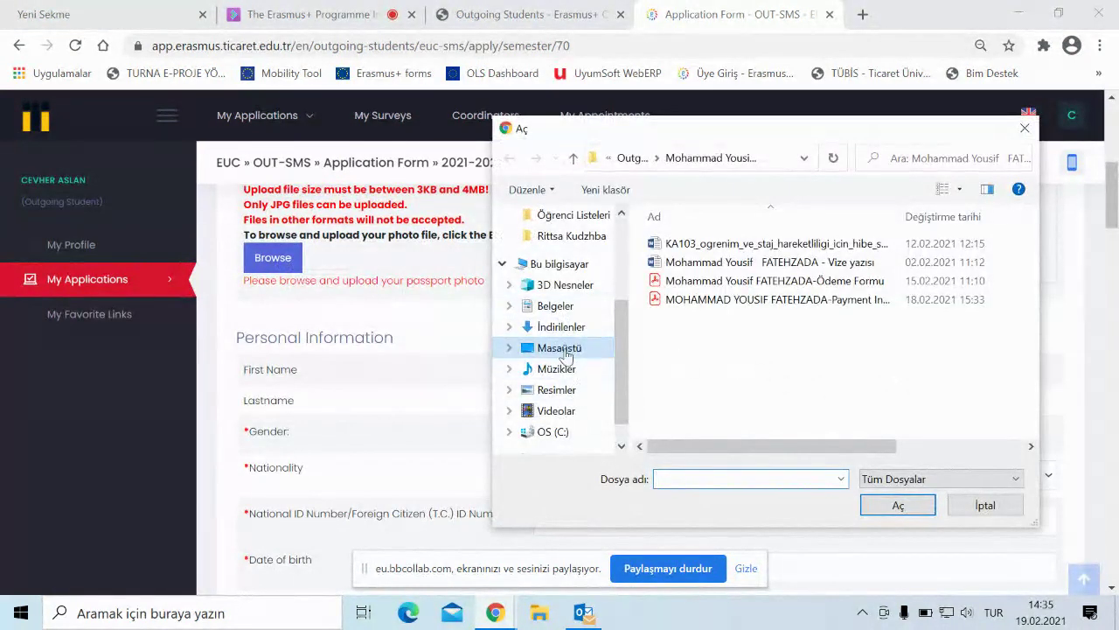
Browse into the Desktop's Yeni klasör folder, then close the picker without choosing a file.
click(560, 348)
scroll(761, 319, down, 1)
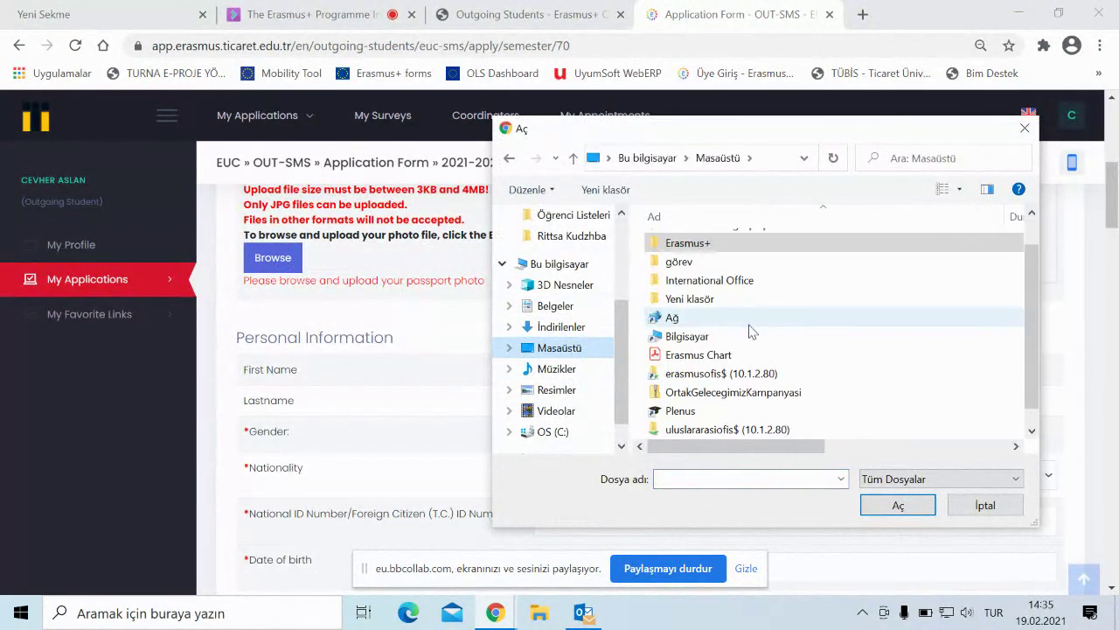
scroll(761, 360, up, 1)
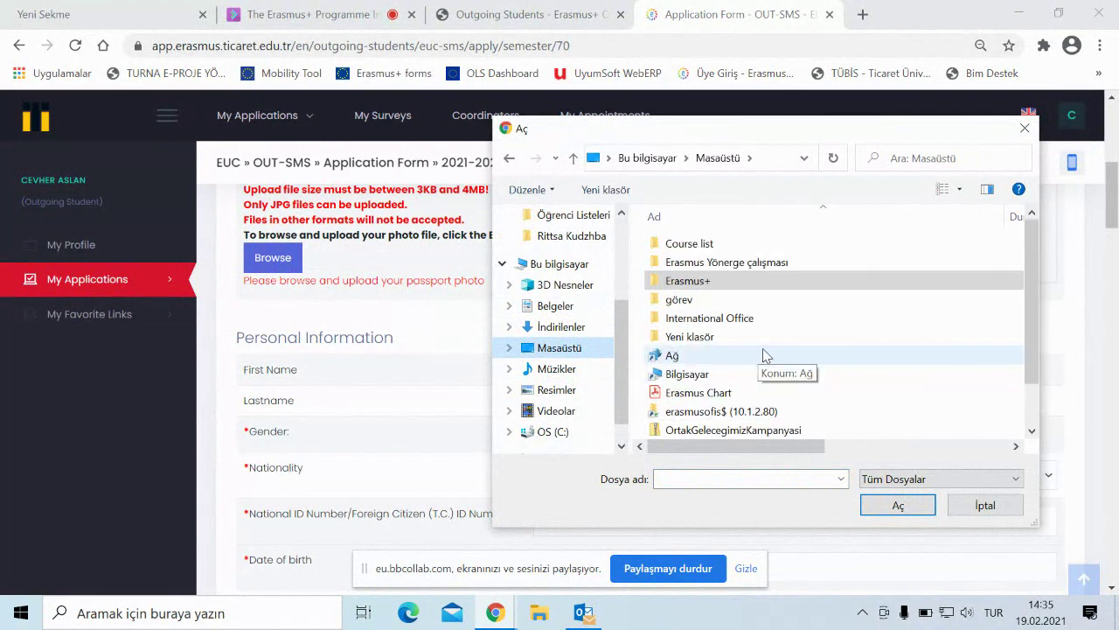
double_click(725, 336)
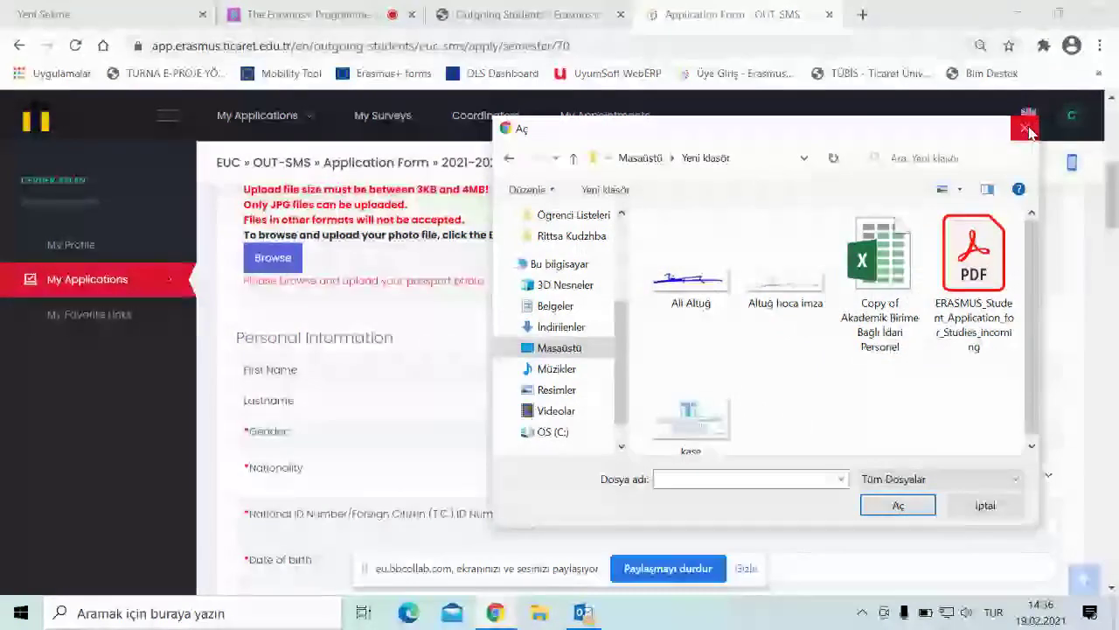
click(1025, 127)
Minimise the browser and Outlook so the desktop shows.
click(1022, 16)
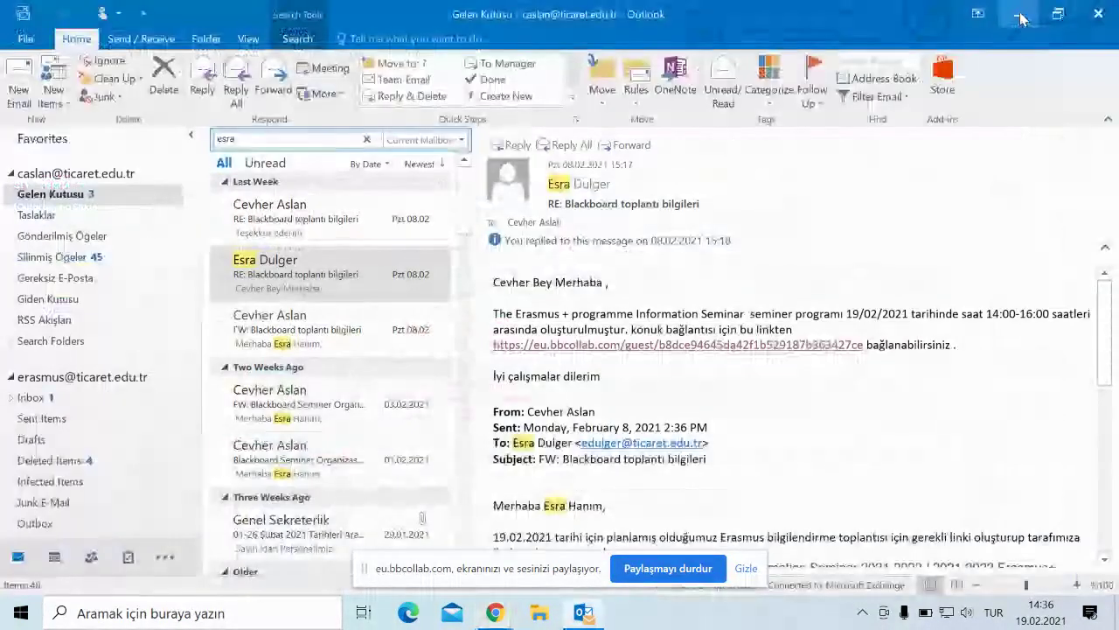
click(1019, 13)
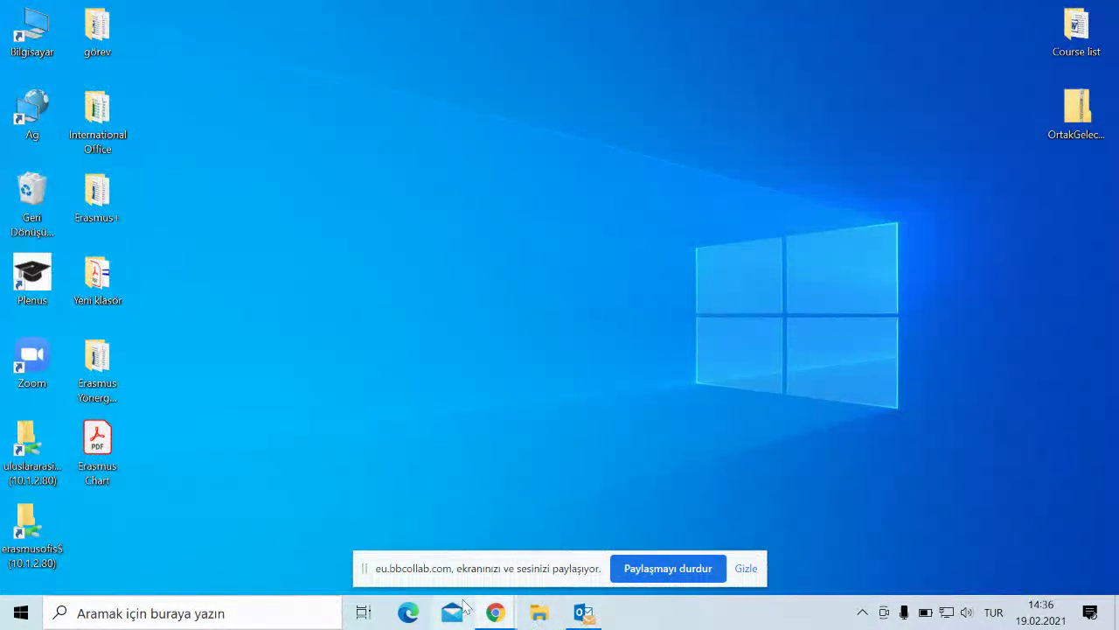
Restore the Application Form window and open the file chooser for item 8, Transcript of Record.
mouse_move(495, 613)
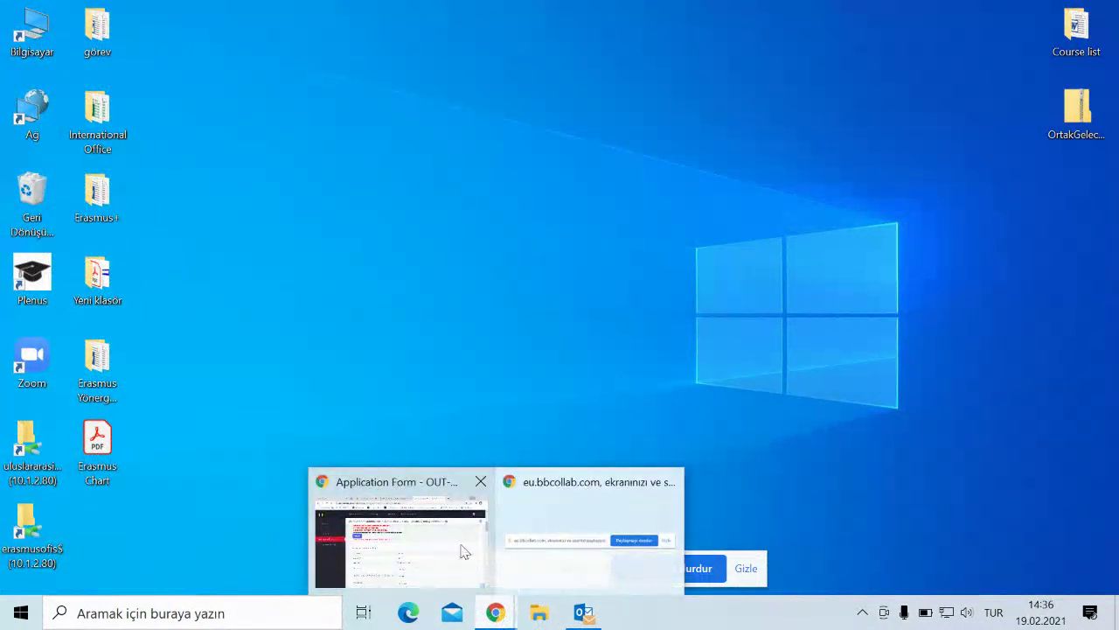
mouse_move(446, 553)
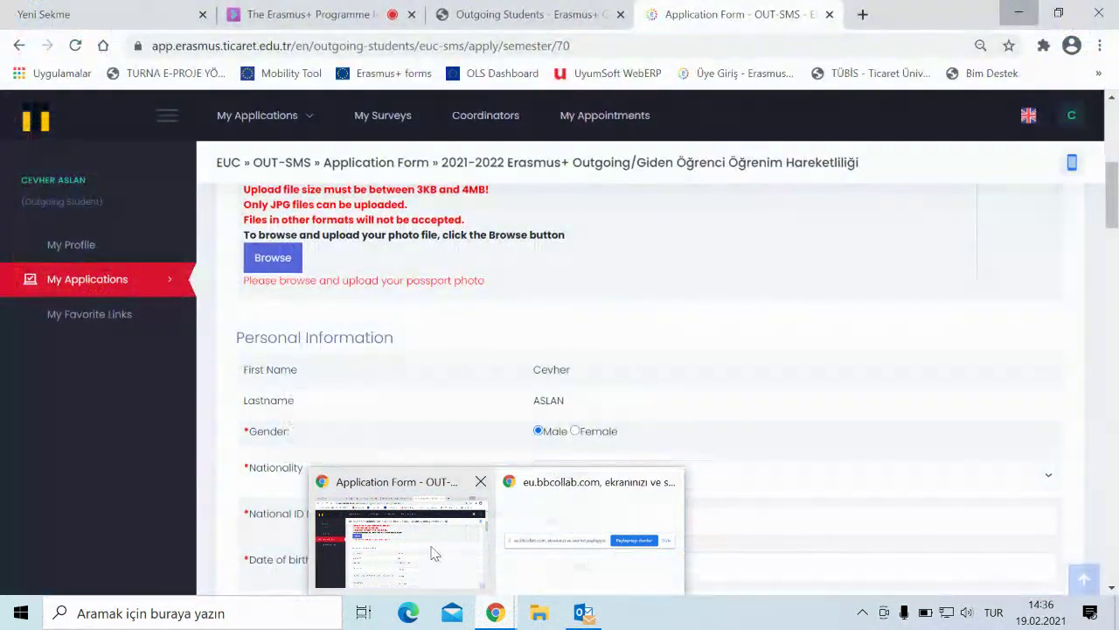
click(435, 553)
scroll(737, 370, down, 2)
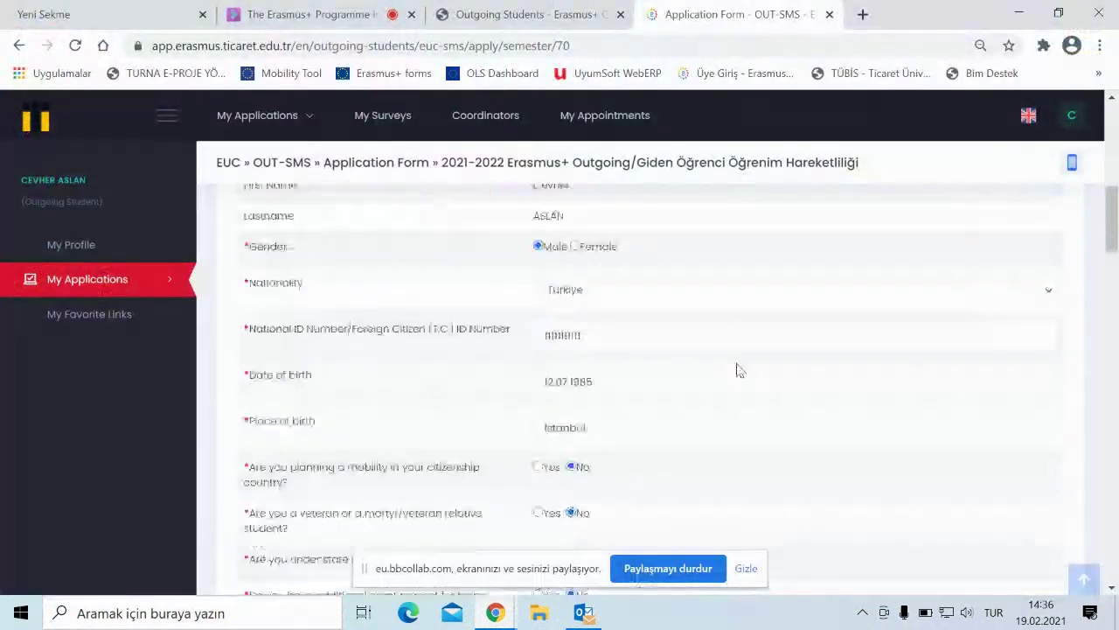
scroll(737, 369, down, 20)
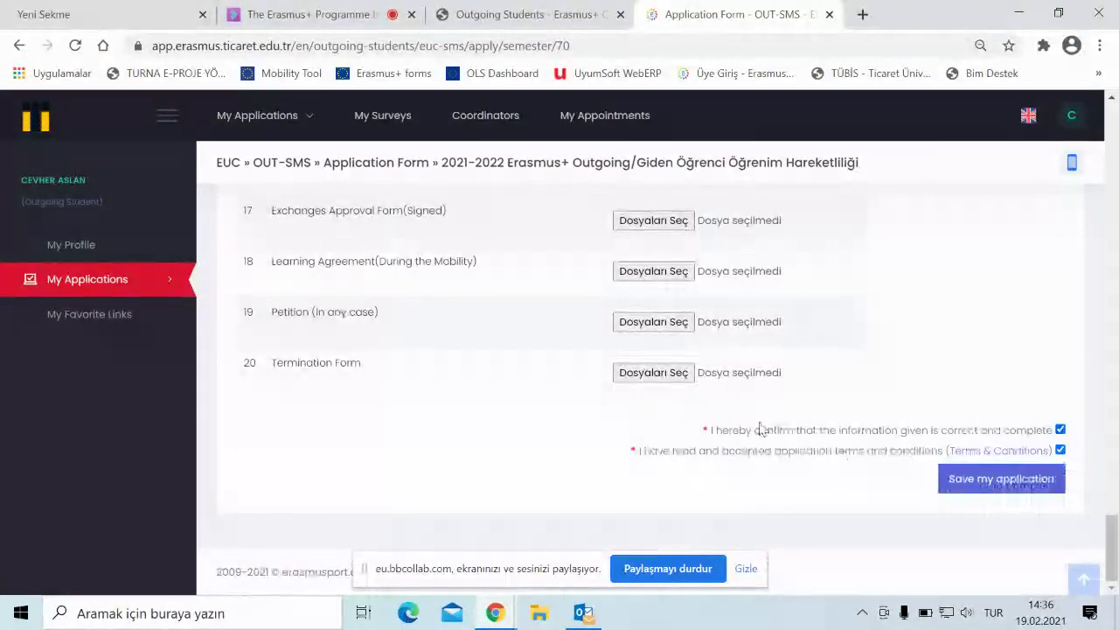
scroll(705, 382, up, 5)
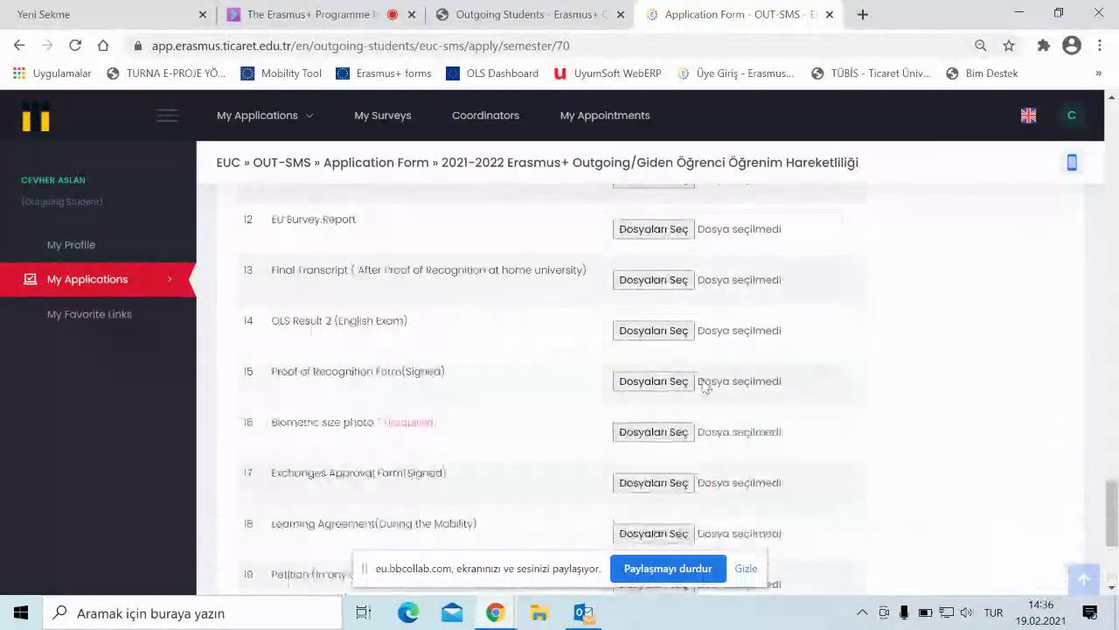
click(671, 286)
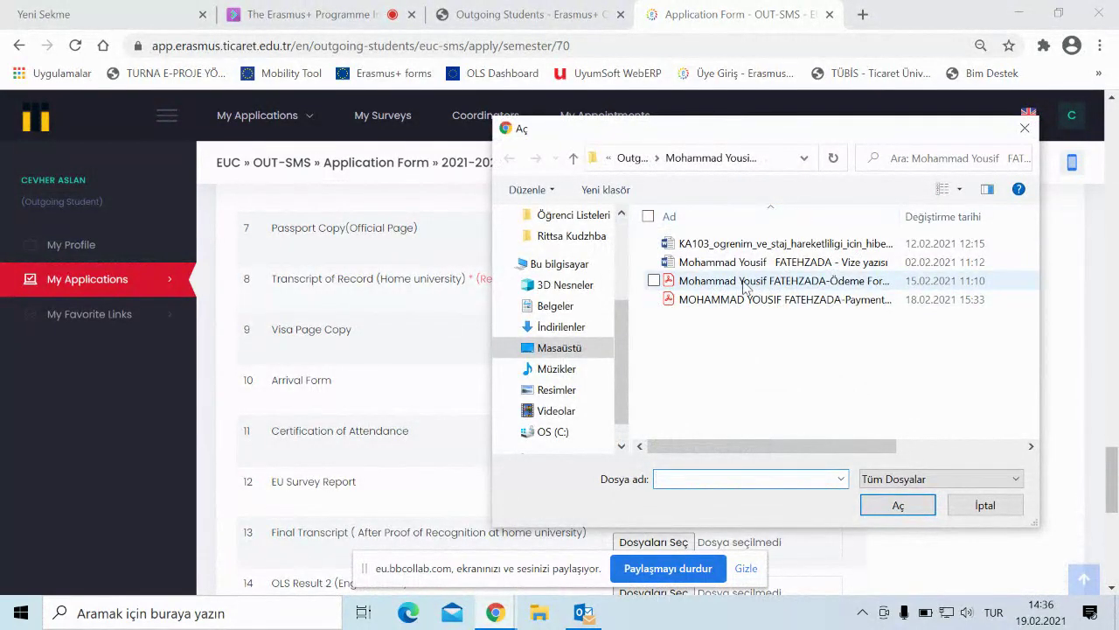
Navigate from Masaüstü through Erasmus+ and the 2019-2020 outgoing folders into a student's folder.
click(573, 157)
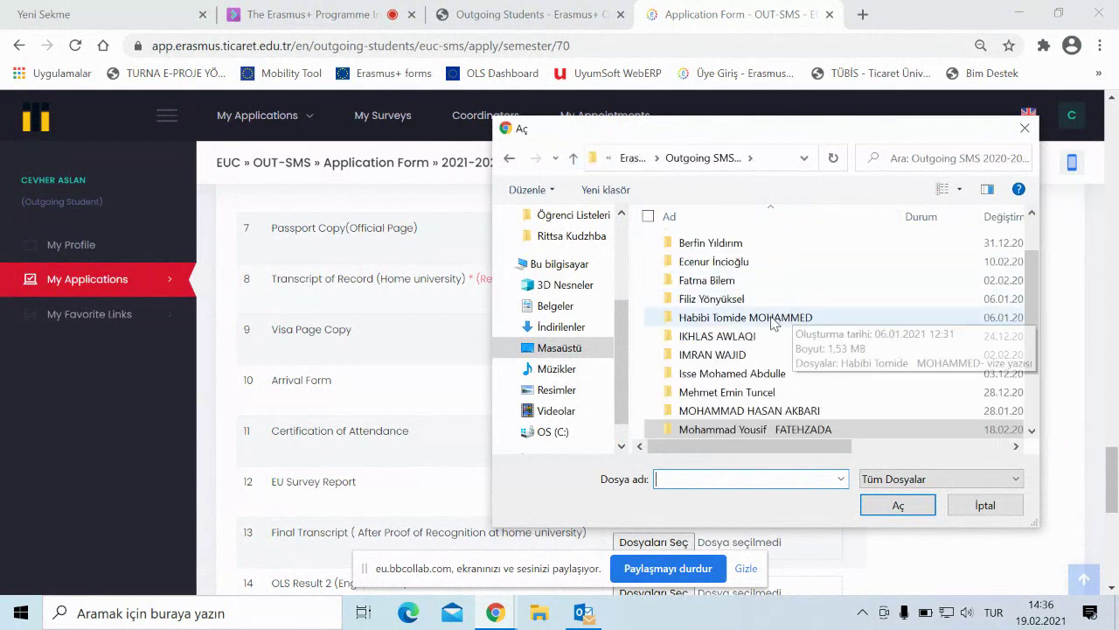
double_click(740, 262)
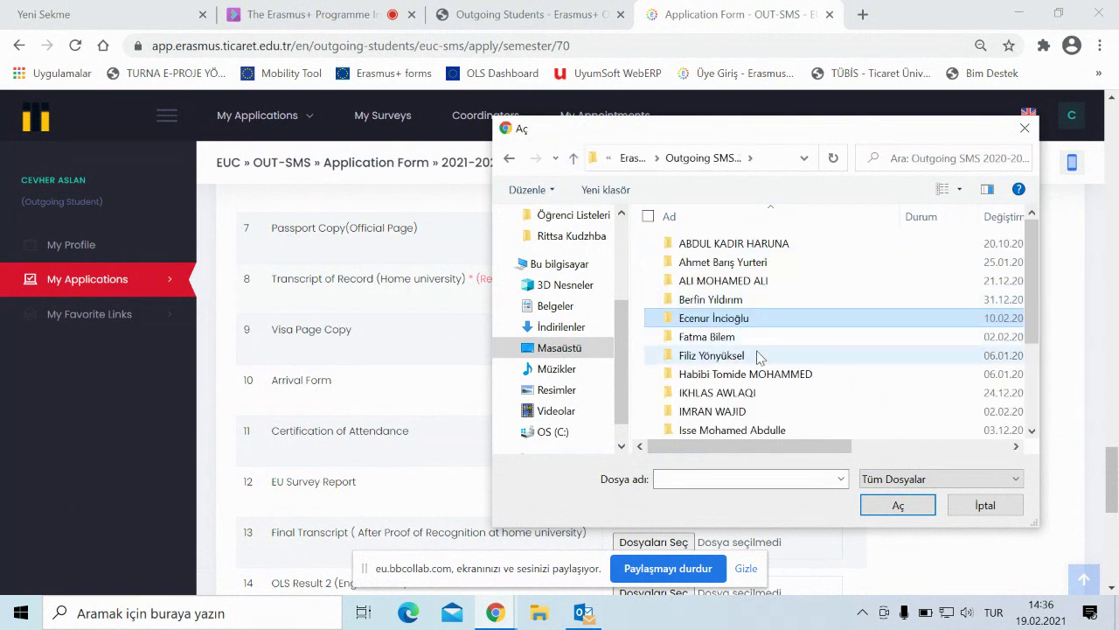
scroll(755, 354, down, 1)
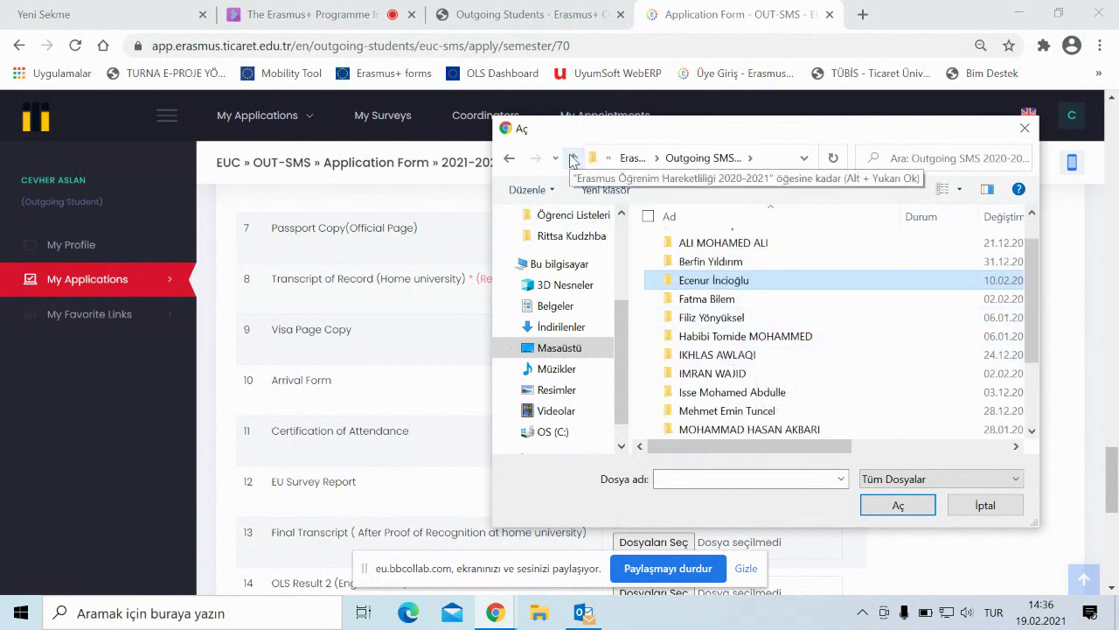
scroll(607, 374, up, 3)
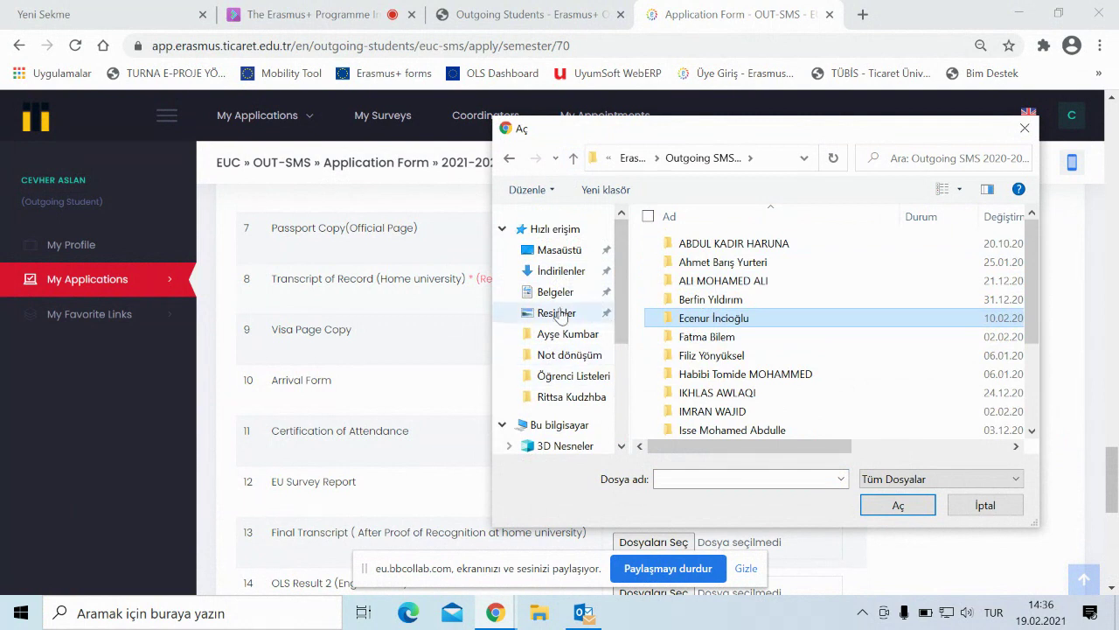
click(567, 250)
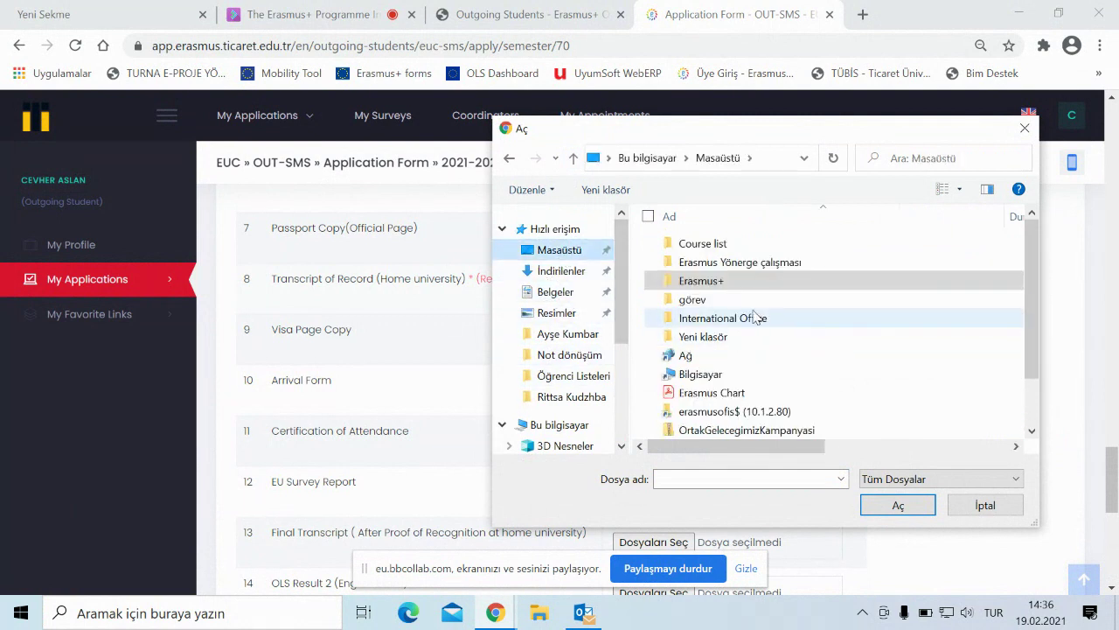
double_click(720, 282)
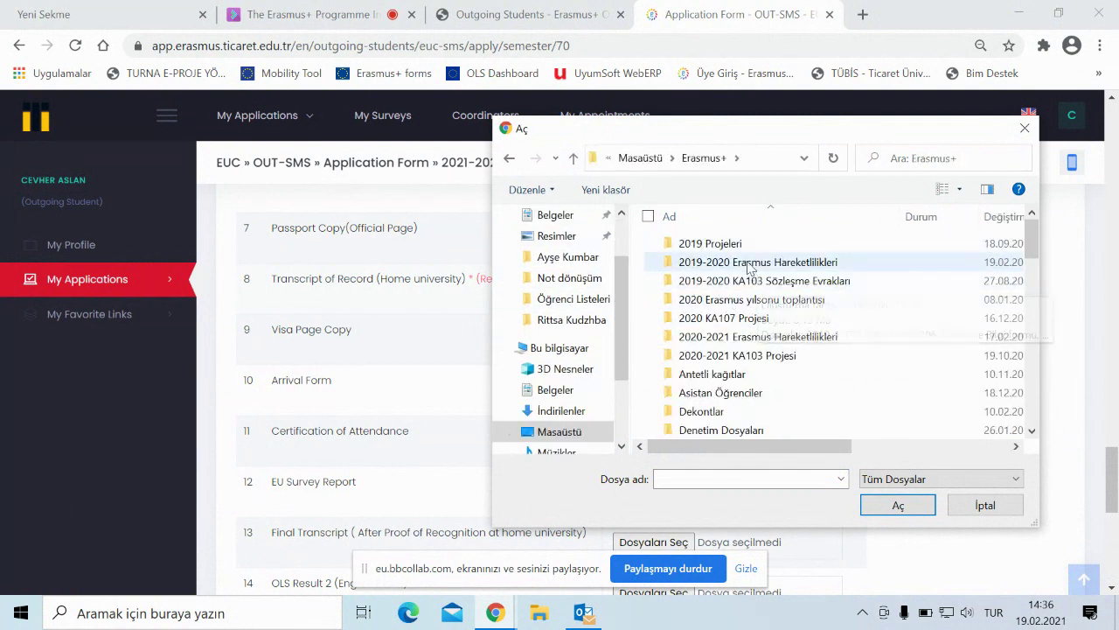
double_click(749, 263)
double_click(734, 281)
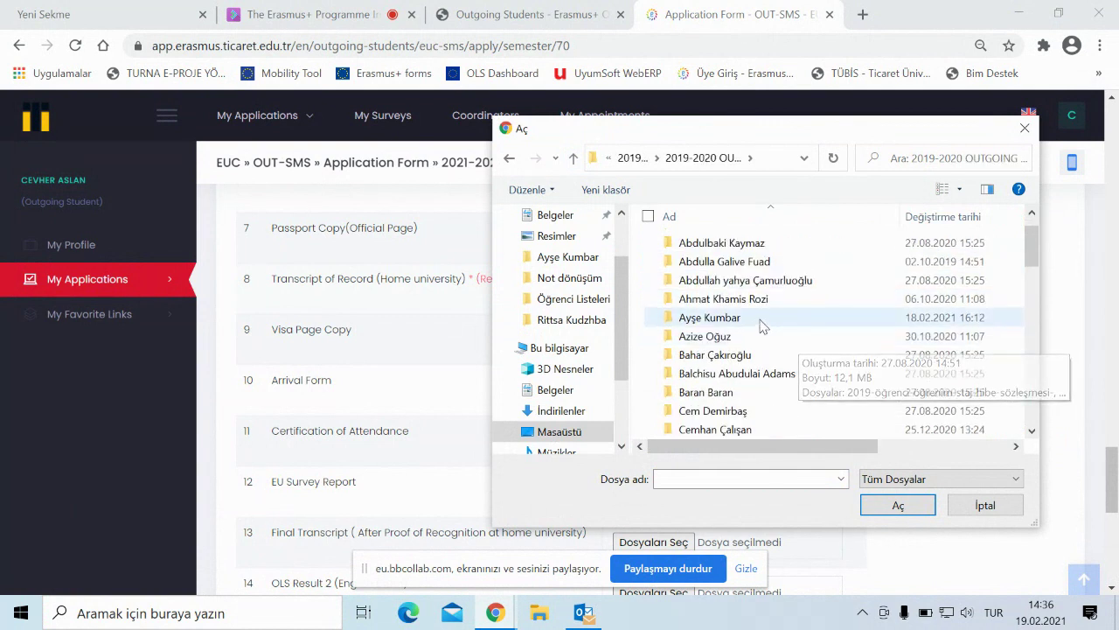
double_click(729, 337)
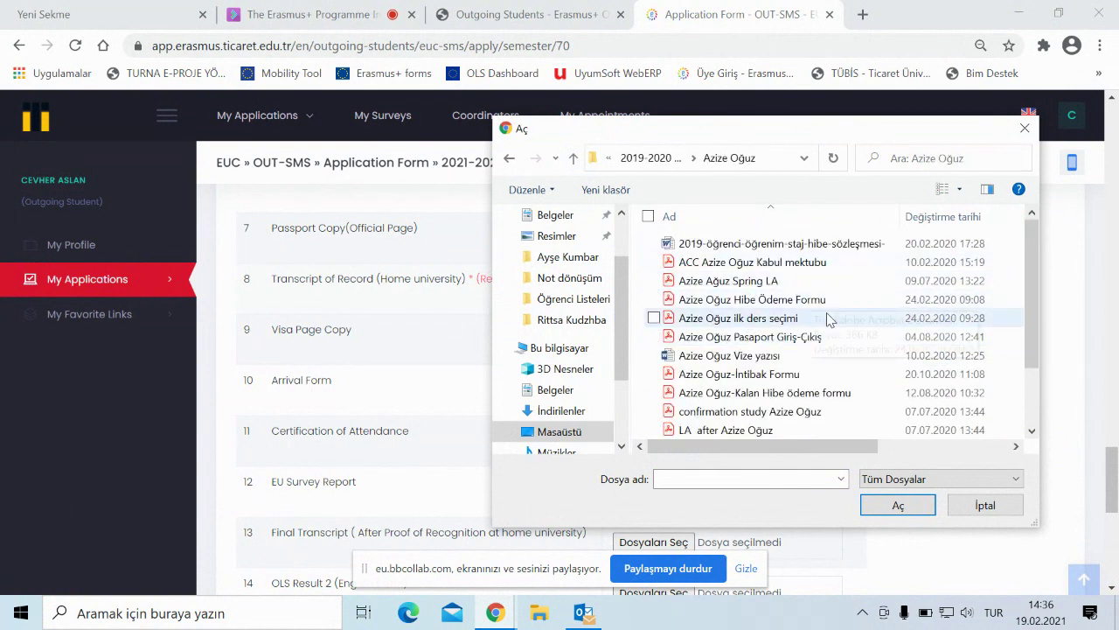
Attach the student's transcript PDF to the Transcript of Record item.
scroll(822, 315, down, 1)
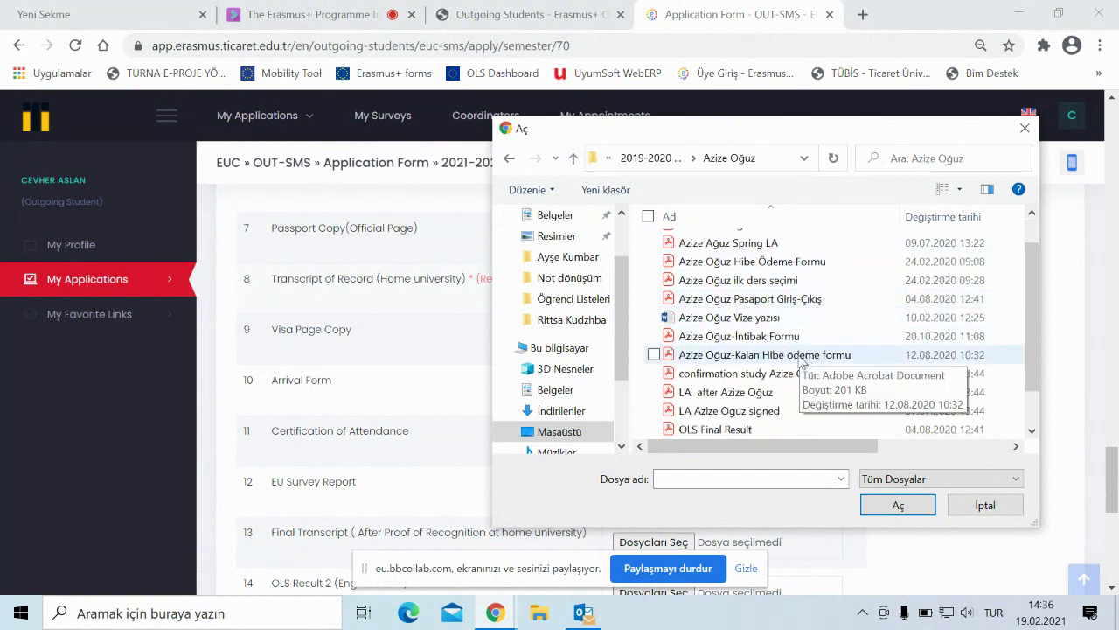
scroll(774, 406, down, 1)
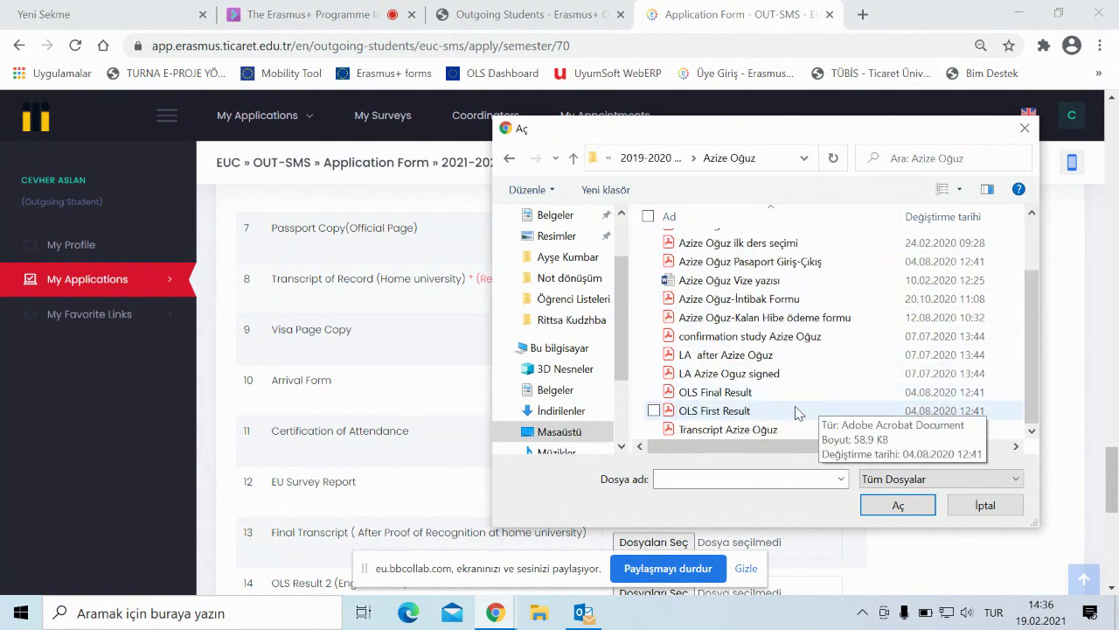
scroll(774, 322, up, 1)
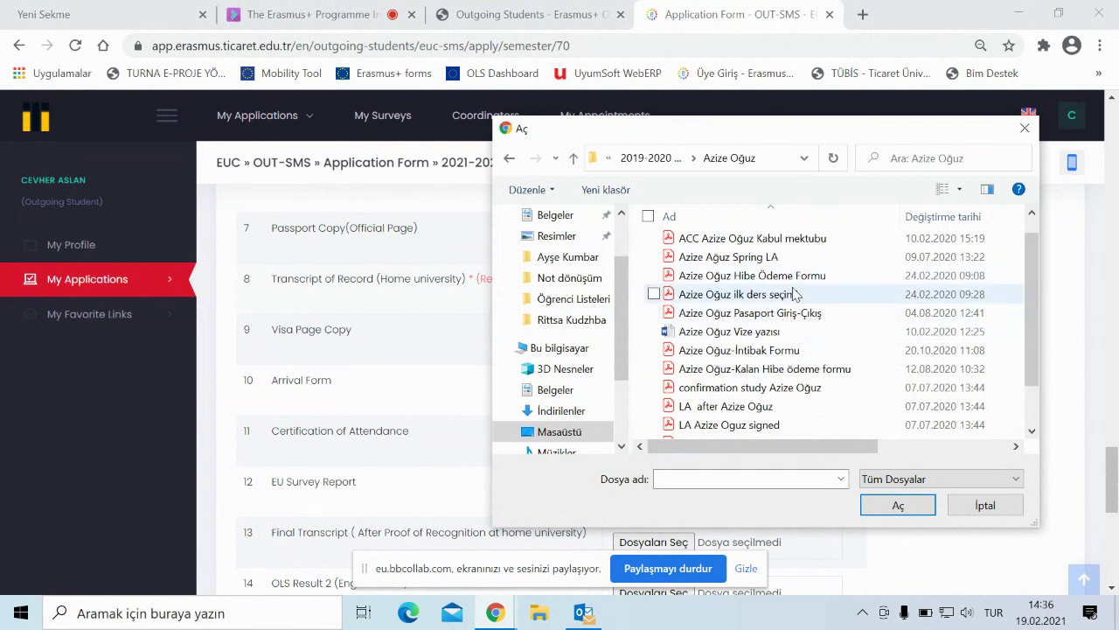
scroll(792, 293, up, 1)
scroll(791, 306, down, 1)
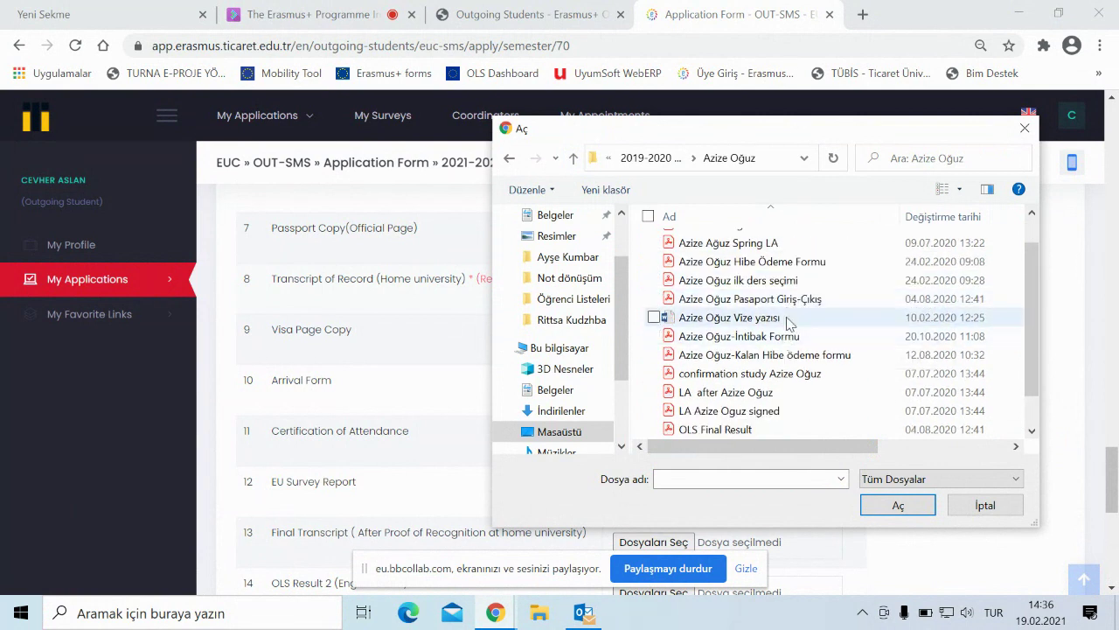
scroll(787, 350, down, 1)
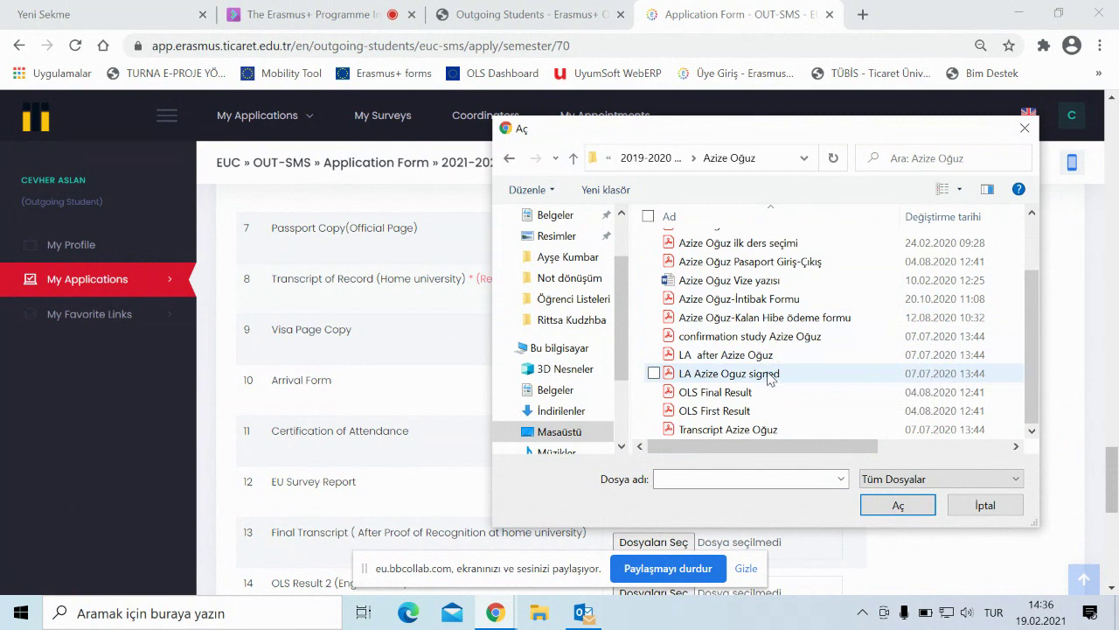
double_click(728, 428)
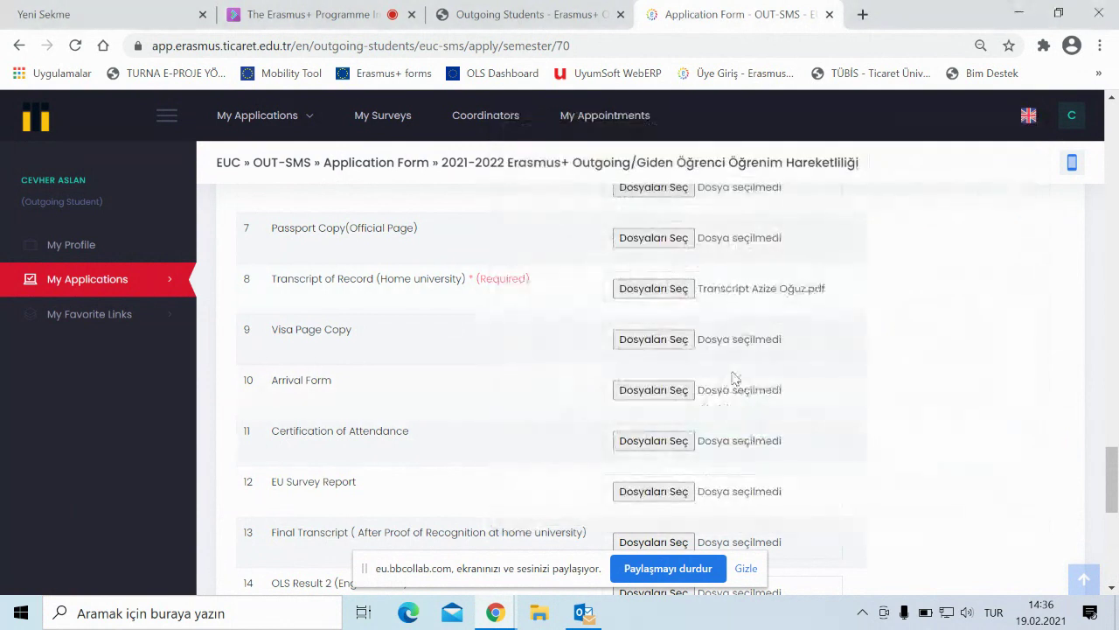
Attach the Spring LA PDF to item 16, Biometric size photo.
scroll(686, 358, down, 3)
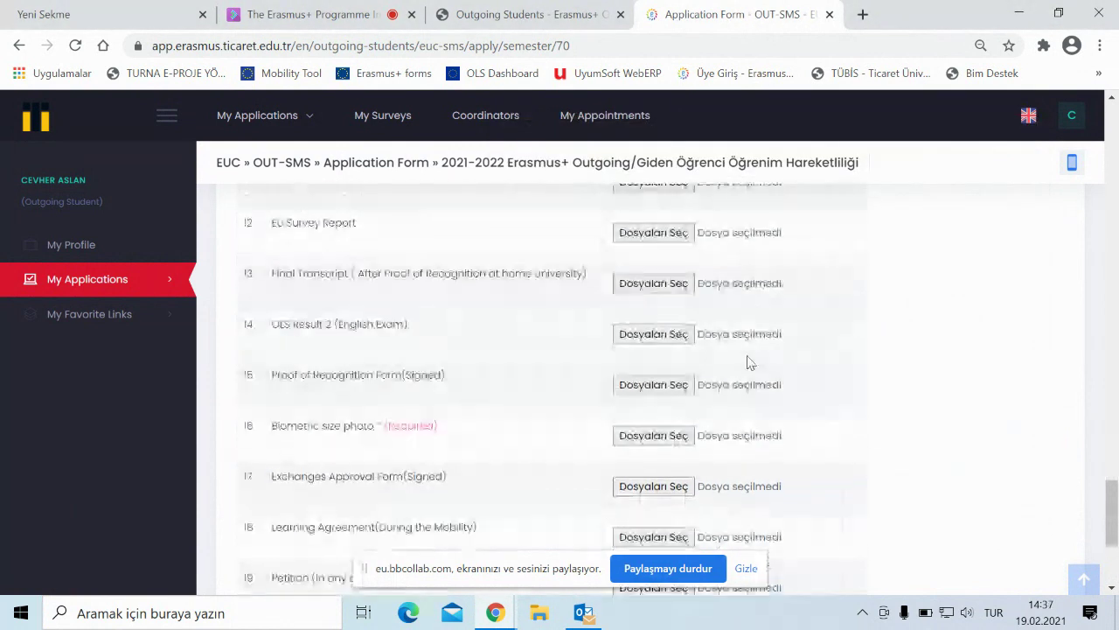
click(662, 432)
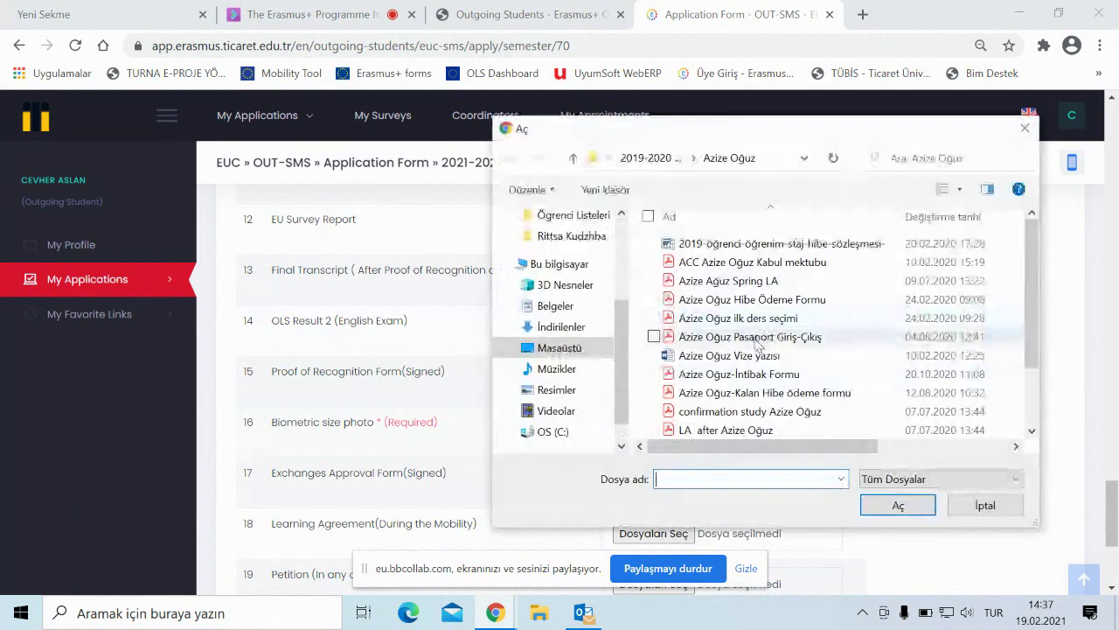
click(748, 282)
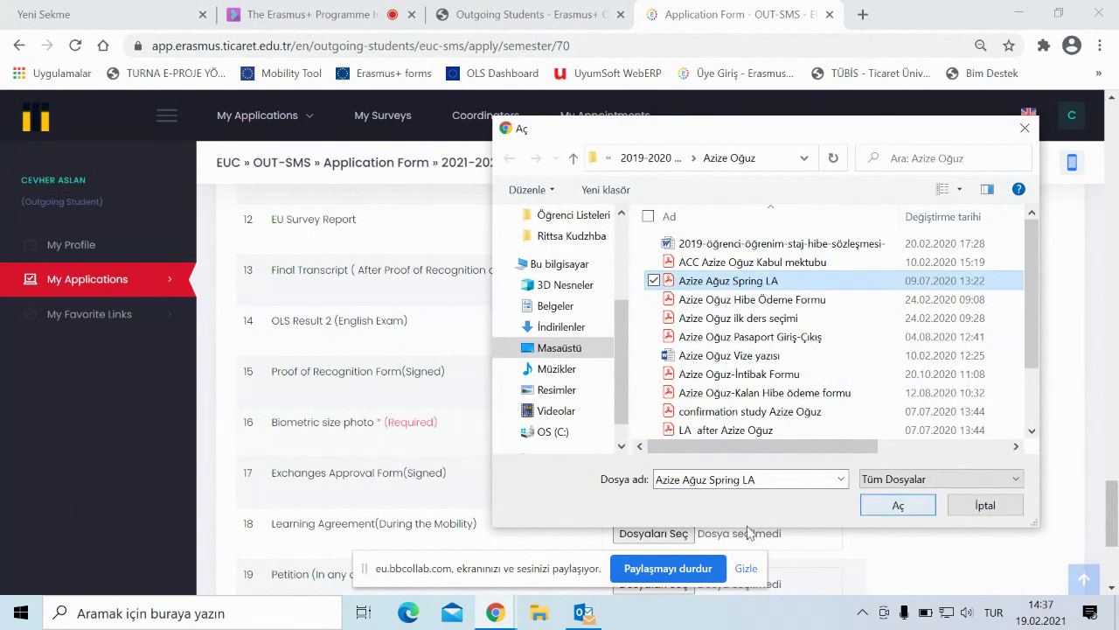
click(900, 505)
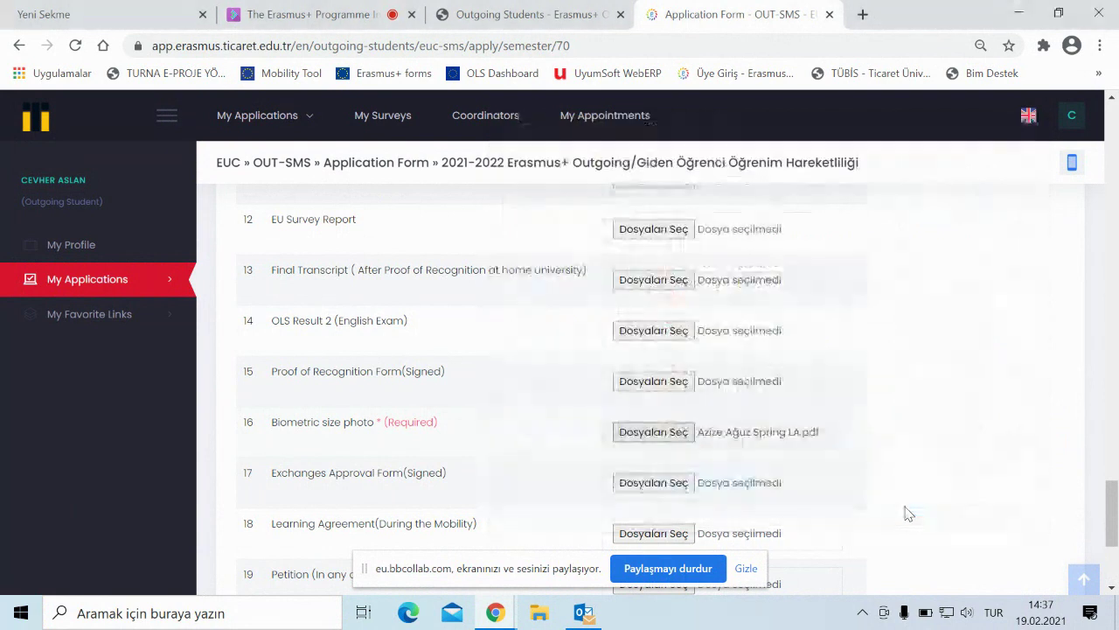
Try saving the application again and dismiss the form-errors warning.
scroll(764, 462, down, 2)
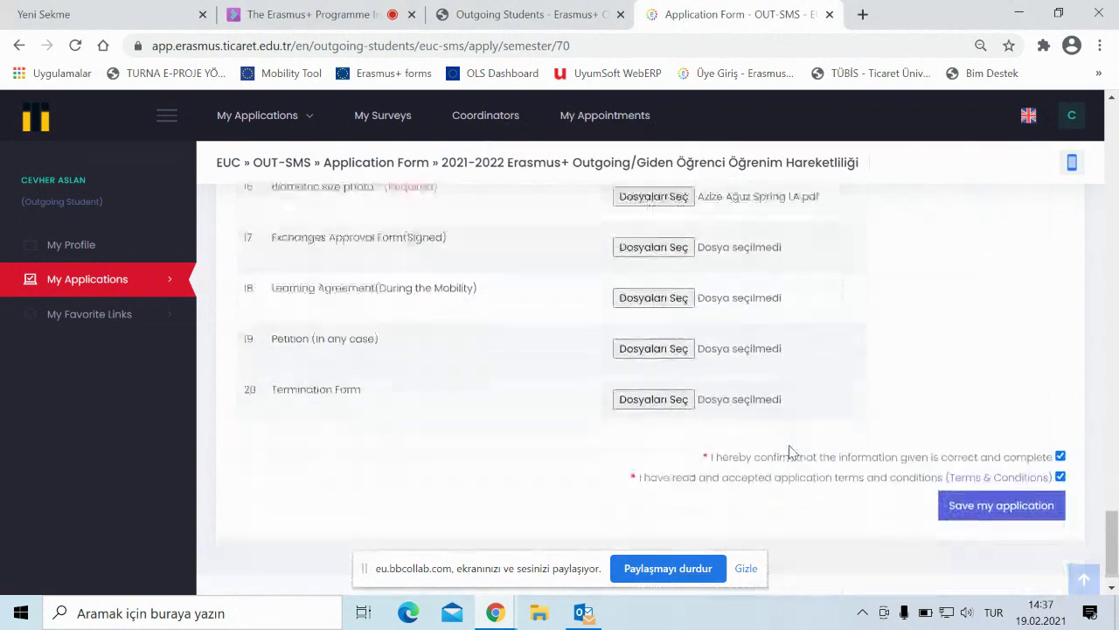
scroll(765, 464, up, 3)
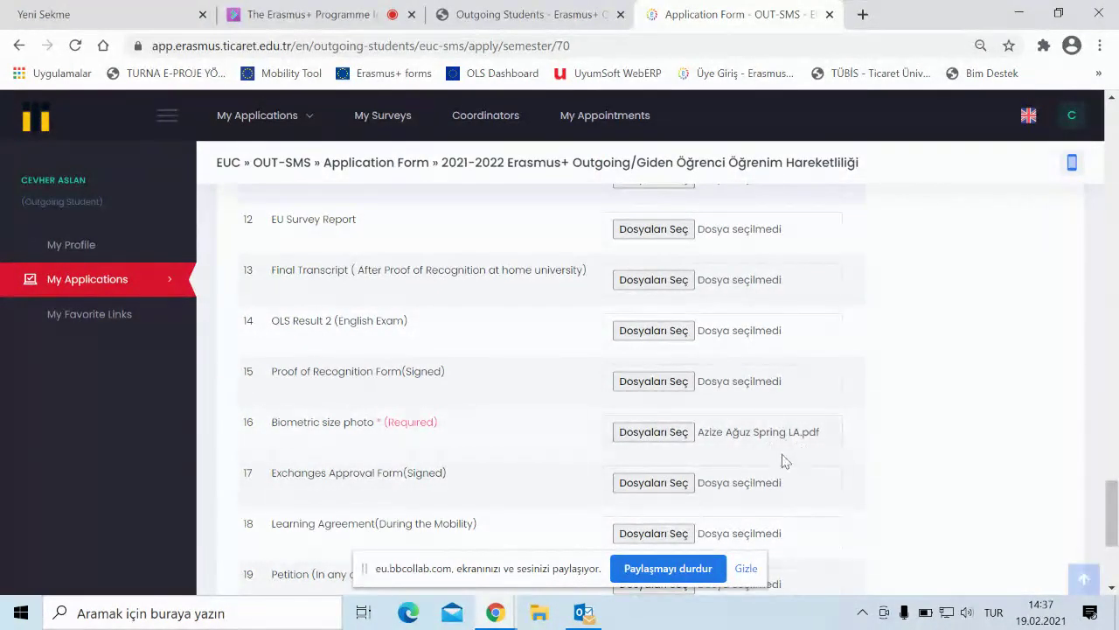
scroll(910, 486, down, 3)
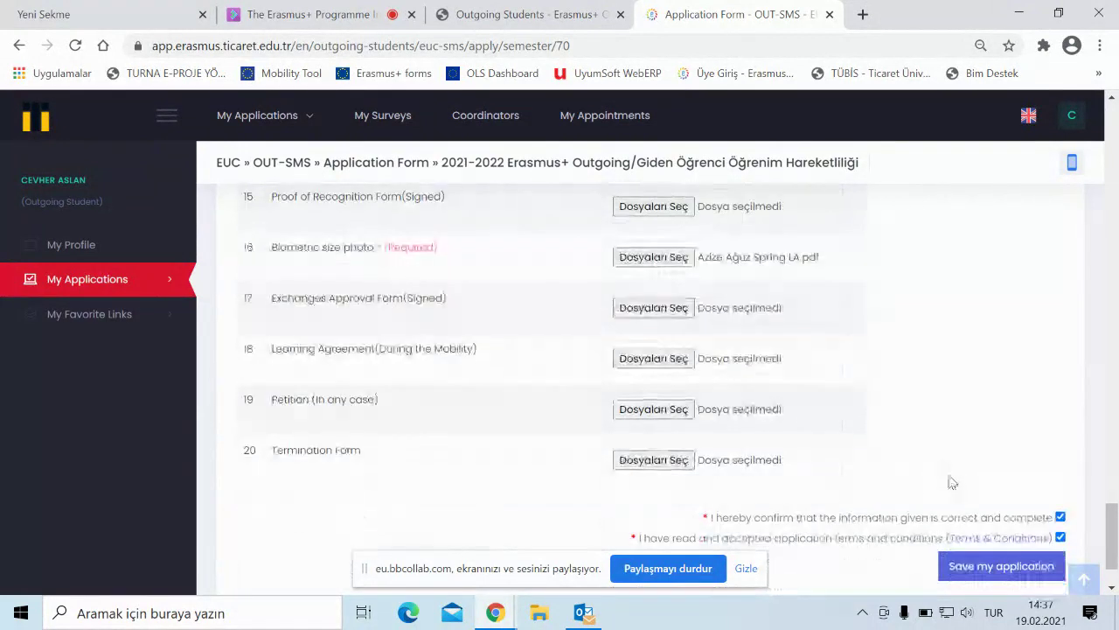
click(1001, 483)
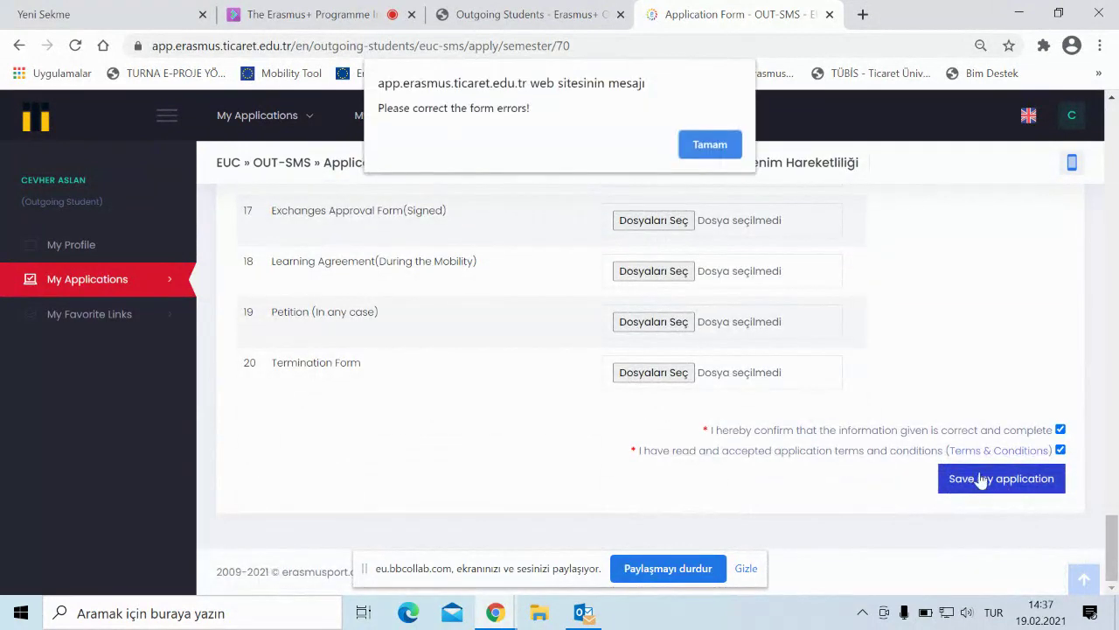
click(724, 140)
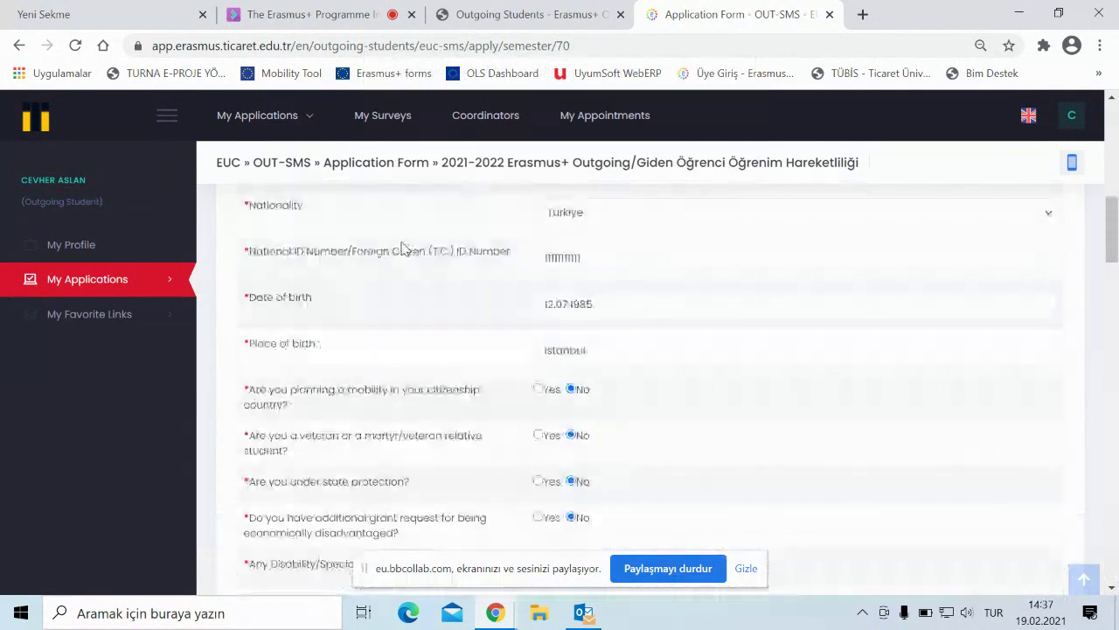
Try a document as the portrait photo and dismiss the JPG-only warning.
click(277, 344)
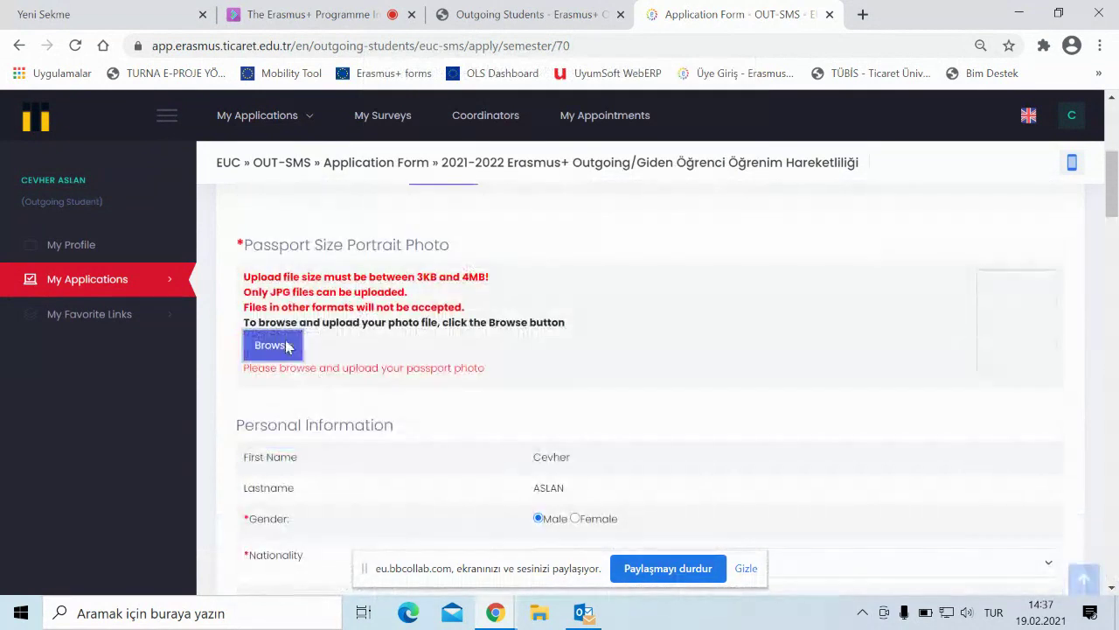
double_click(752, 318)
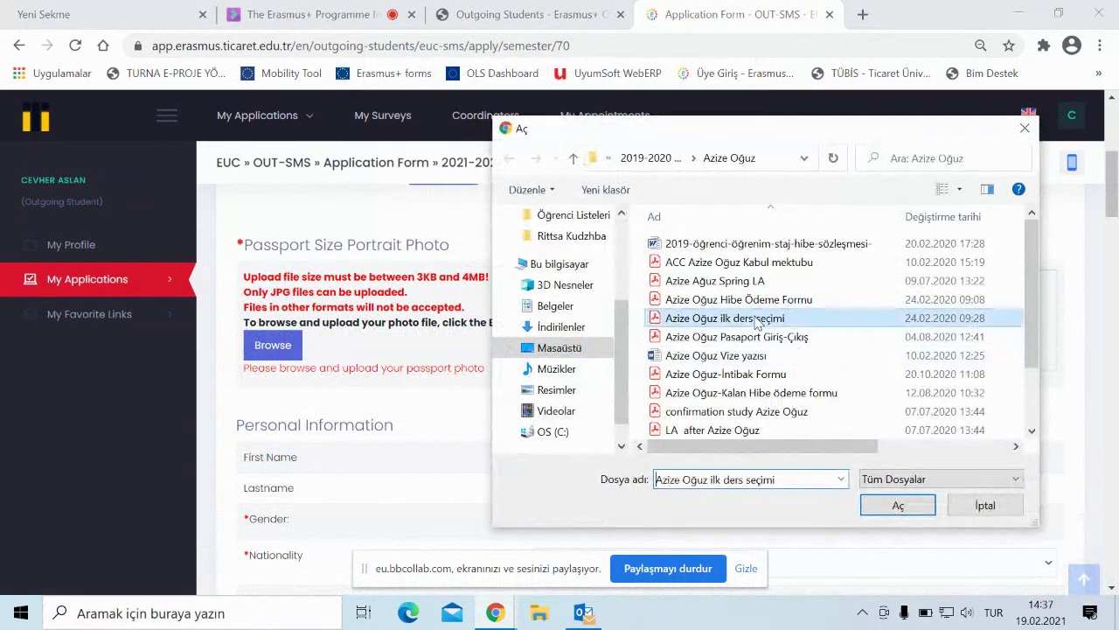
click(706, 146)
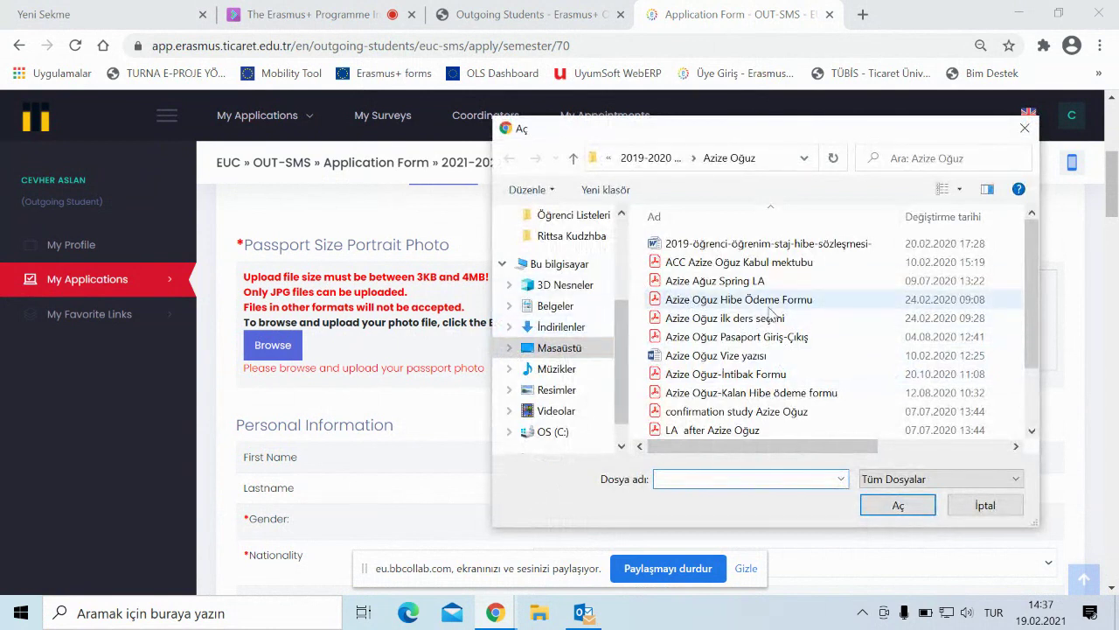
Navigate Desktop > Erasmus+ and into the 2020-2021 Erasmus Hareketlilikleri folder.
scroll(577, 244, up, 3)
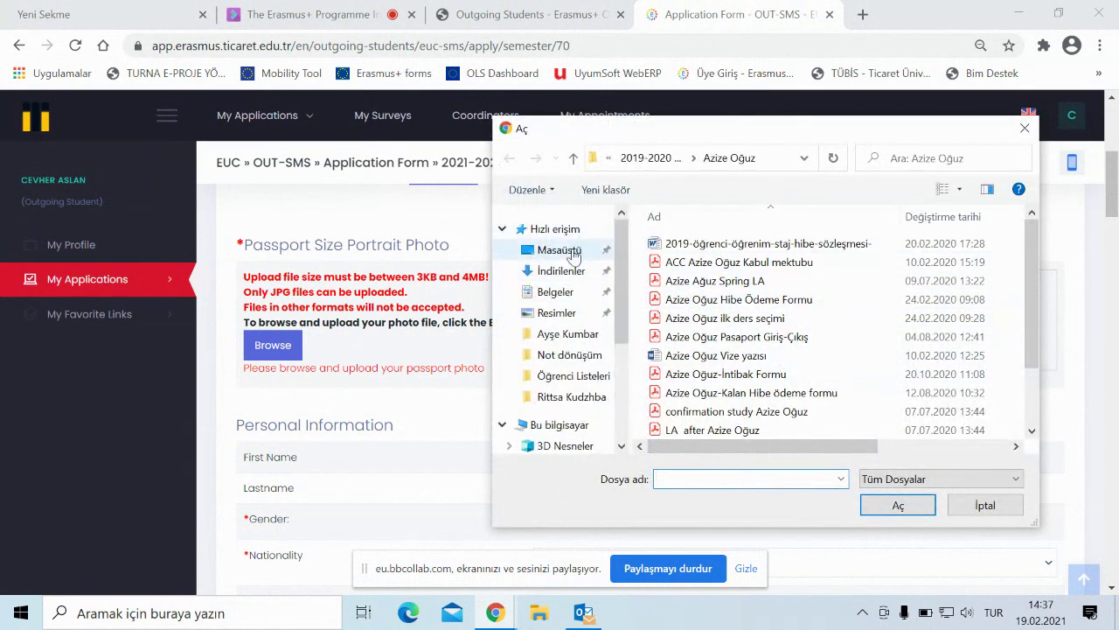
click(575, 254)
double_click(719, 287)
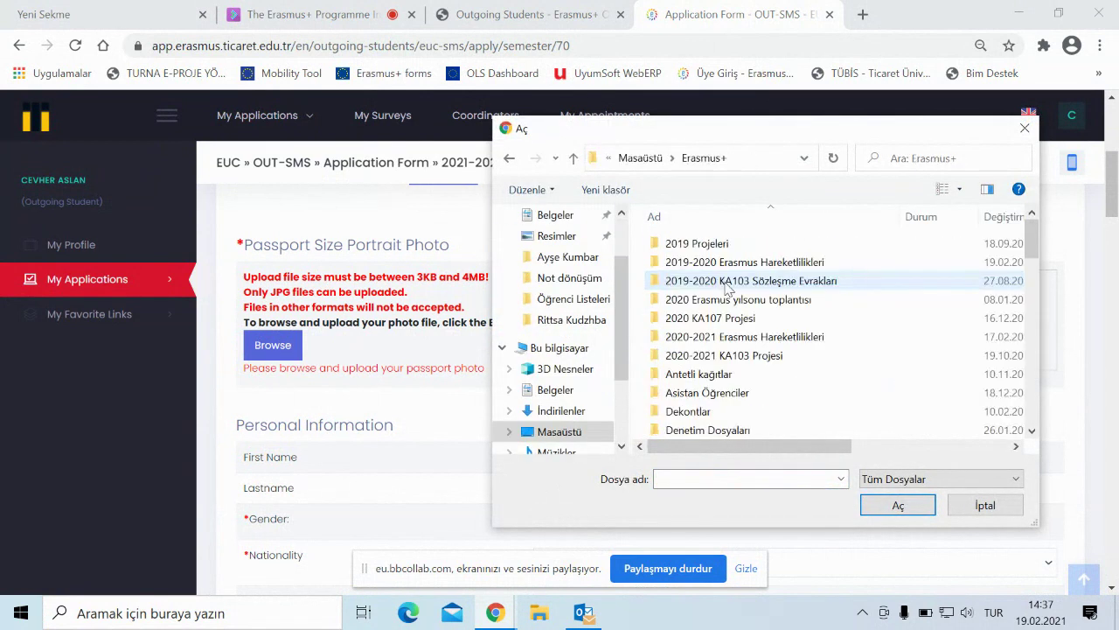
click(763, 266)
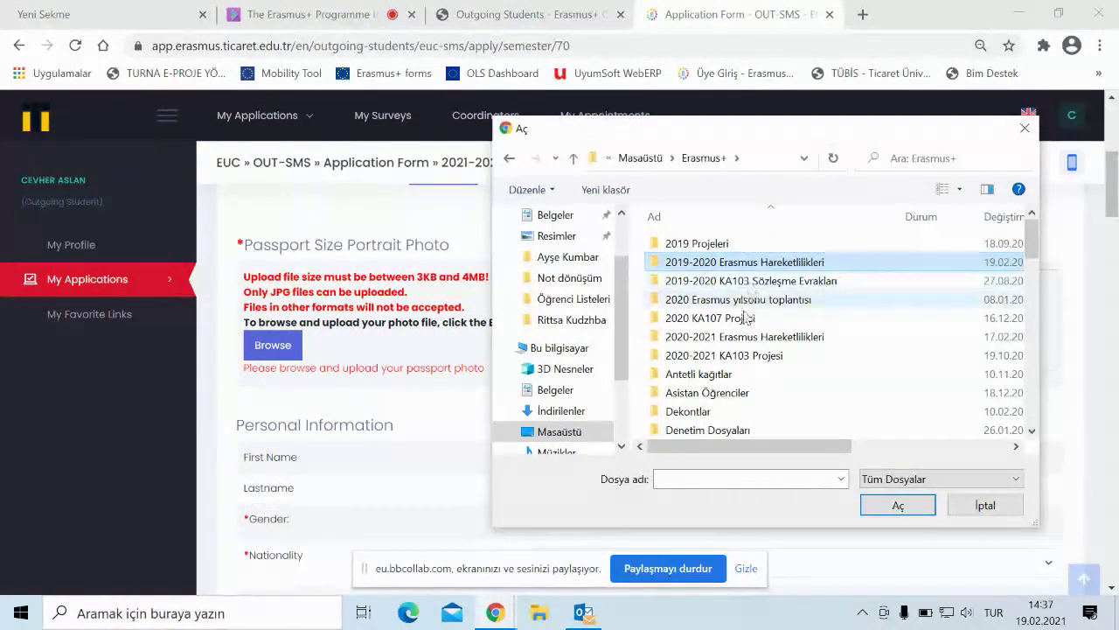
double_click(755, 264)
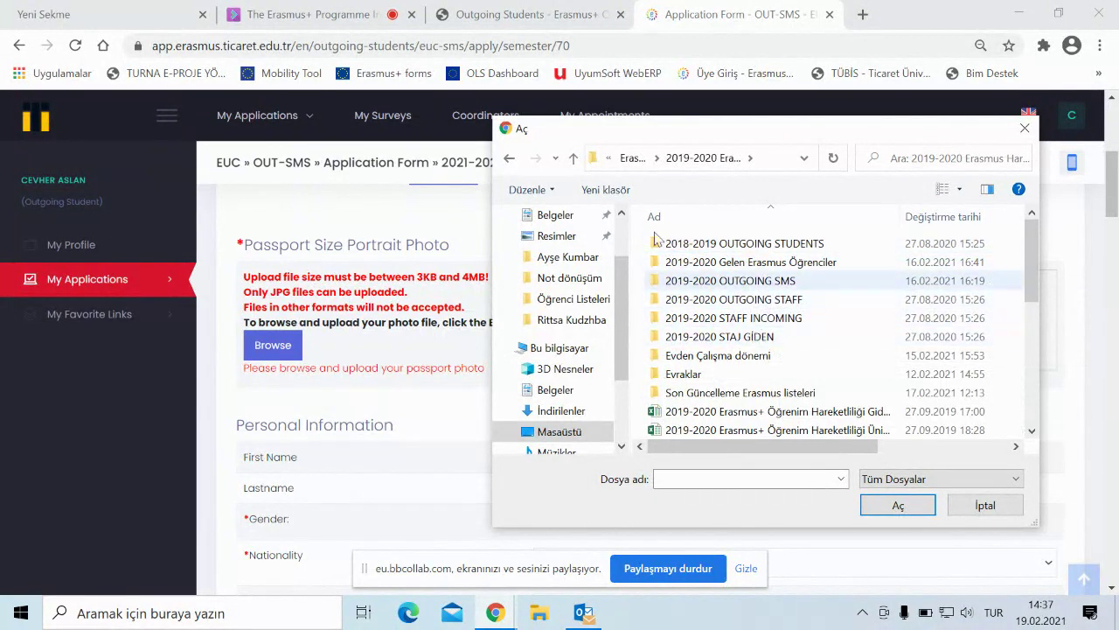
click(572, 159)
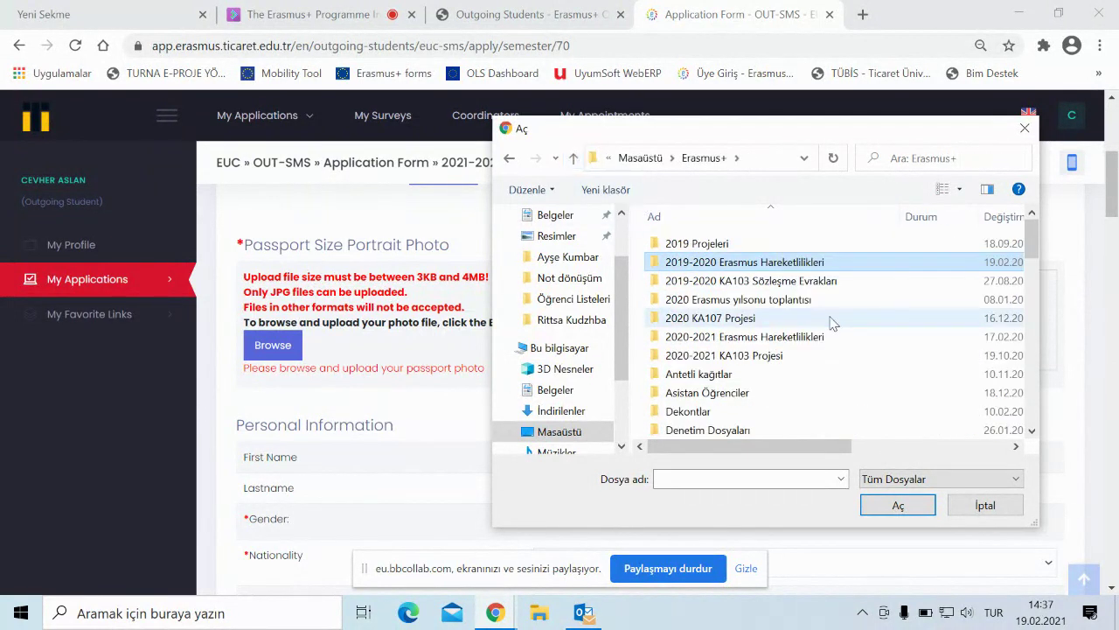
double_click(763, 340)
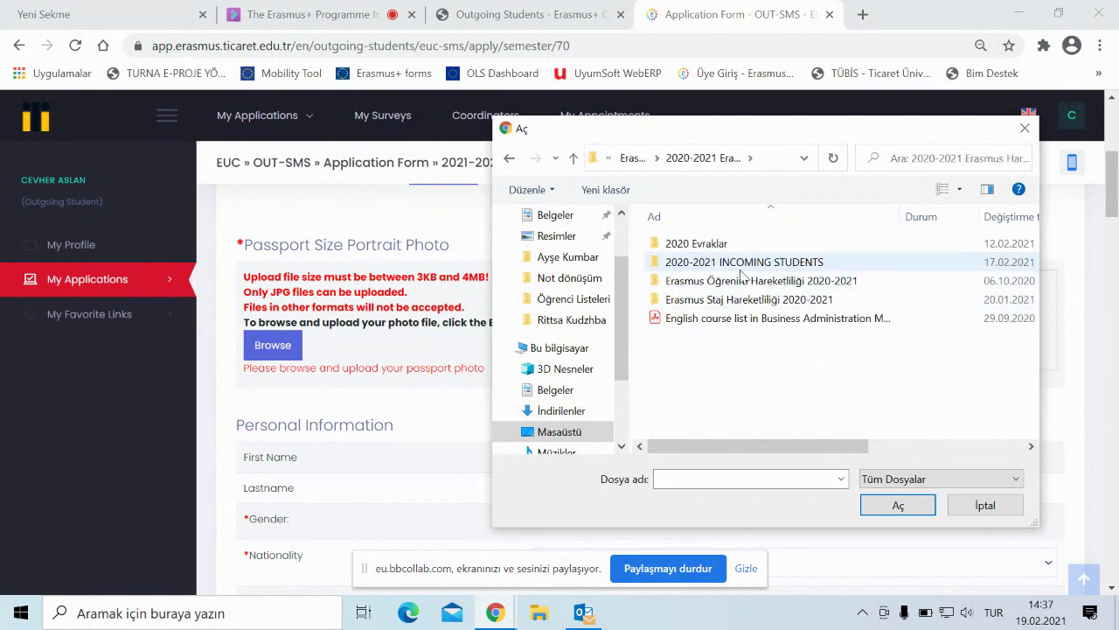
Open 2020-2021 INCOMING STUDENTS > Fall Incoming and upload a student's JPG as the portrait photo.
click(746, 265)
double_click(746, 267)
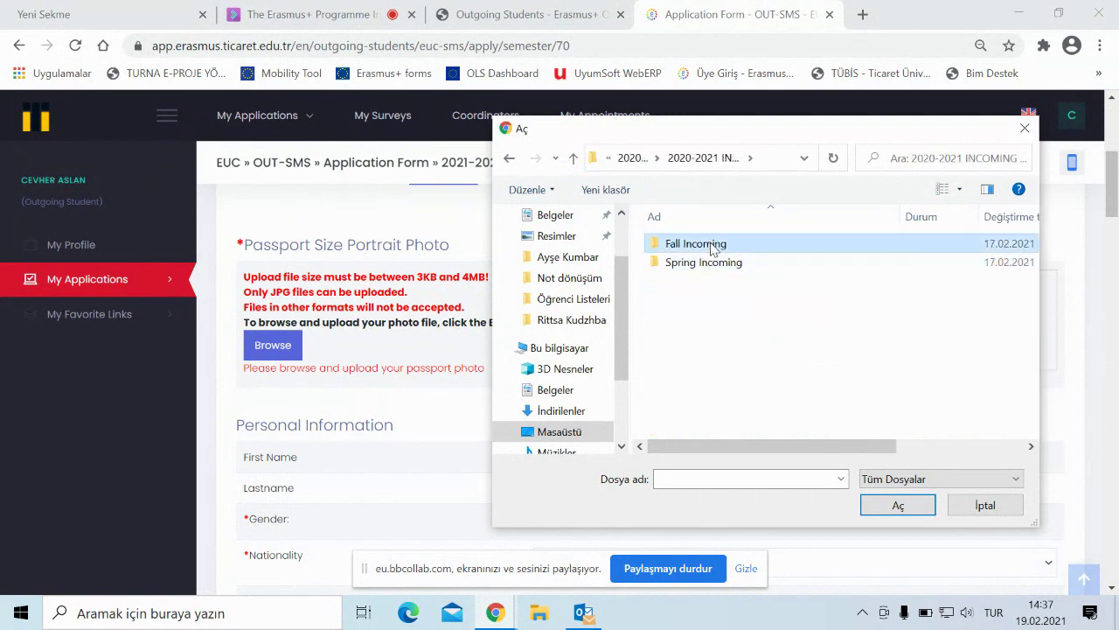
double_click(682, 244)
double_click(700, 281)
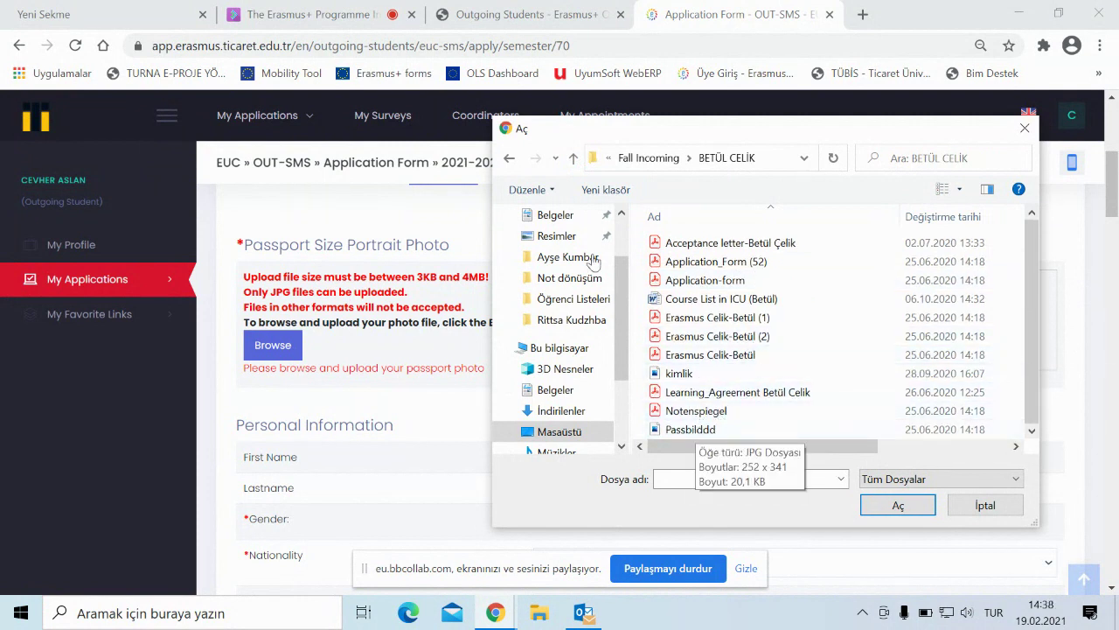
click(573, 158)
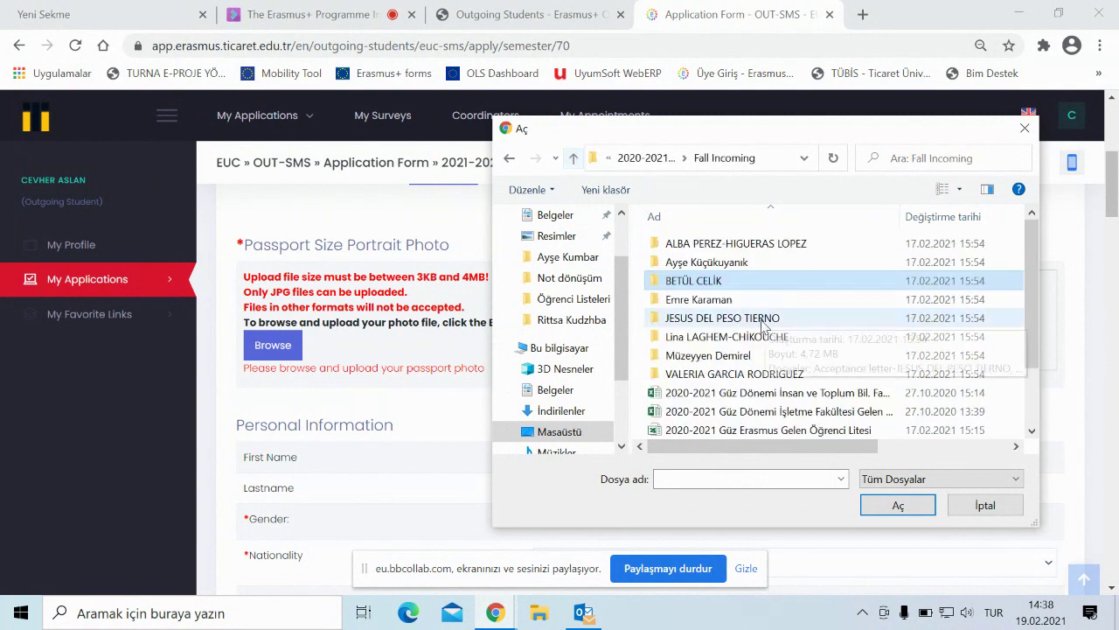
double_click(726, 298)
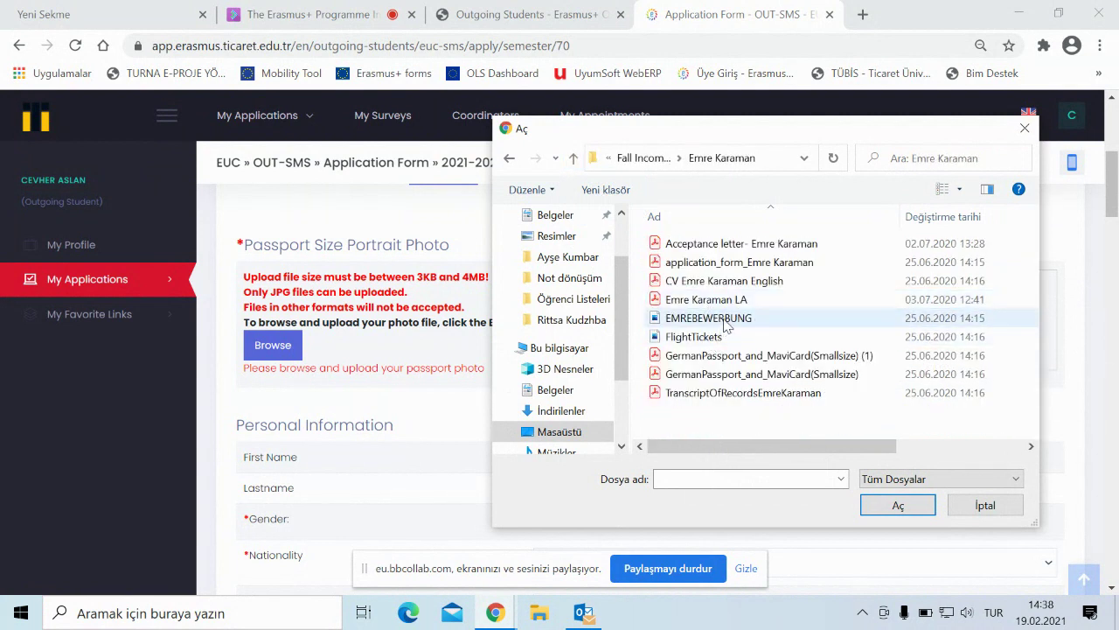
double_click(712, 318)
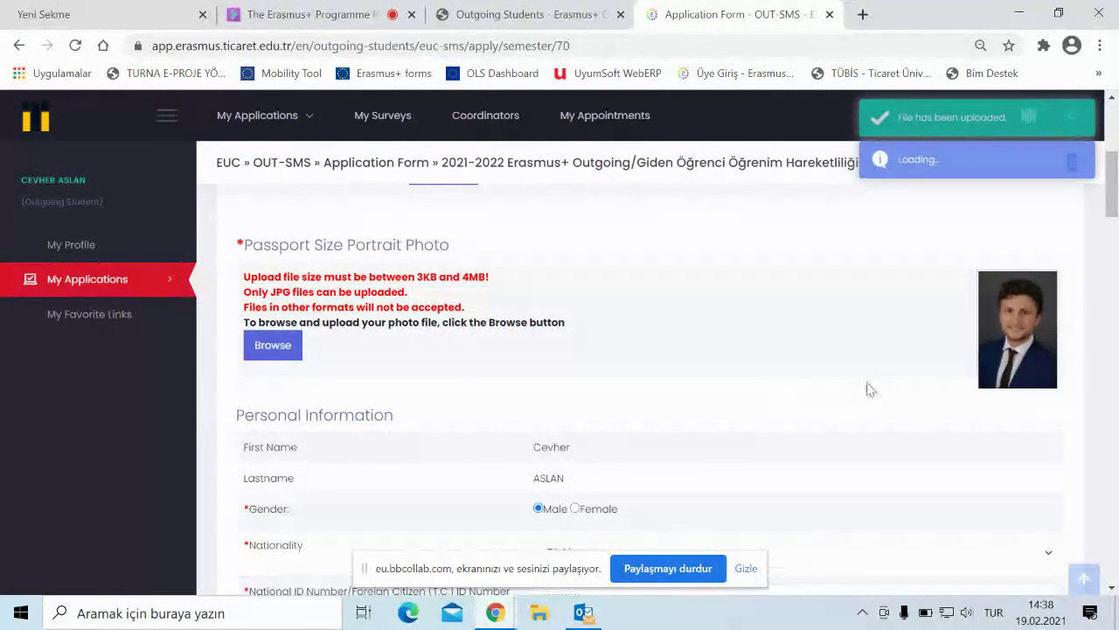
Save the filled-in application form so the 2021-2022 application is listed as Draft.
scroll(864, 384, down, 4)
scroll(879, 372, down, 8)
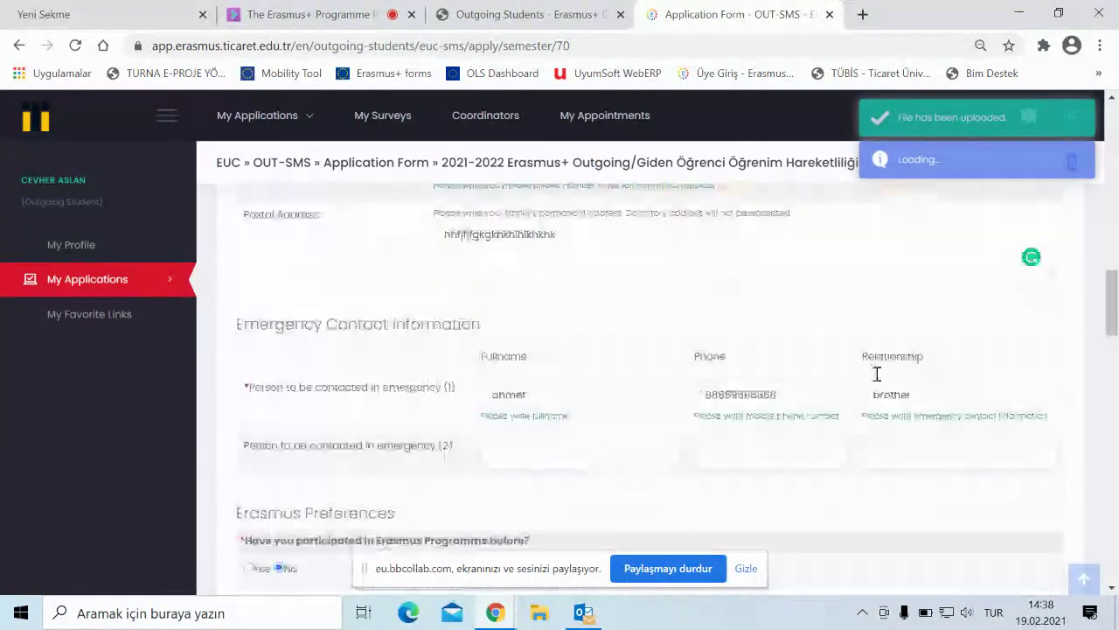
scroll(877, 372, up, 2)
scroll(877, 369, down, 15)
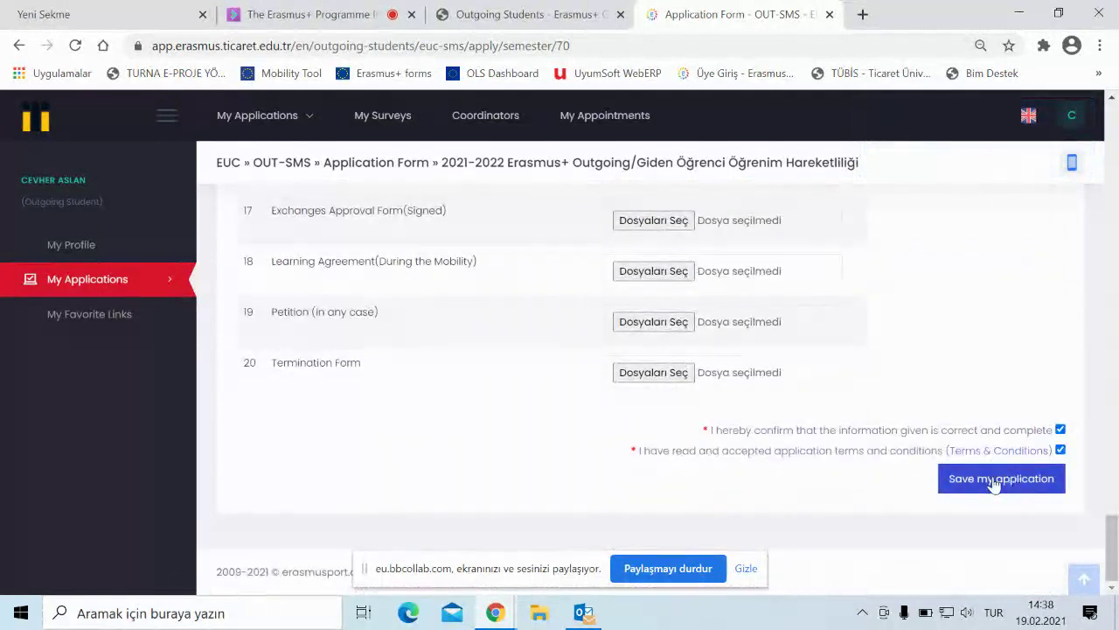
click(995, 483)
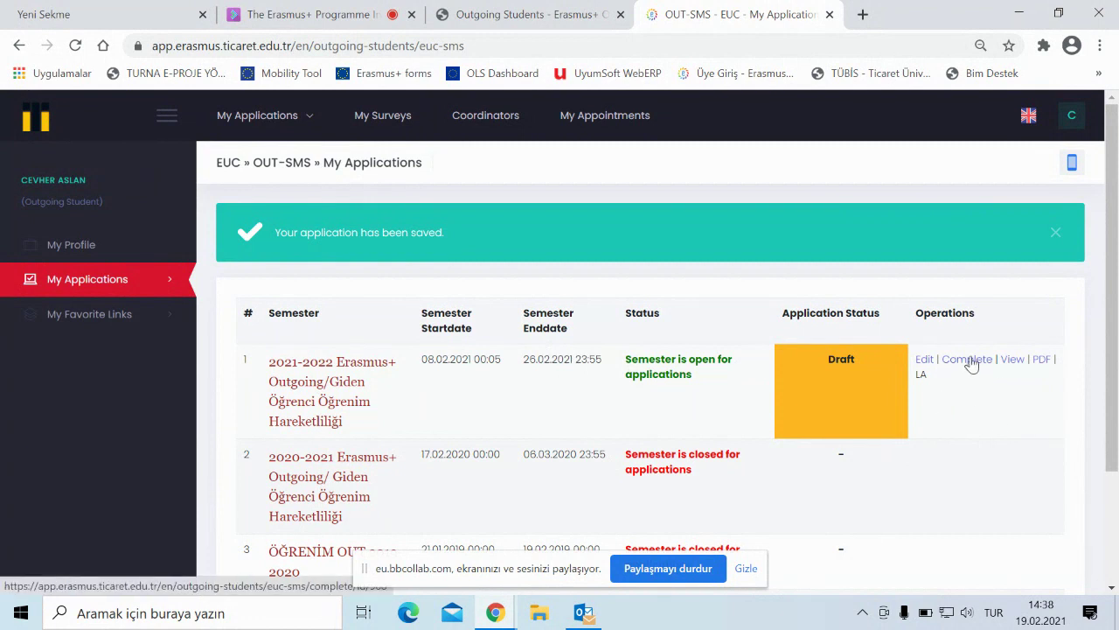
Mark the 2021-2022 application as Complete and confirm with Tamam.
click(967, 359)
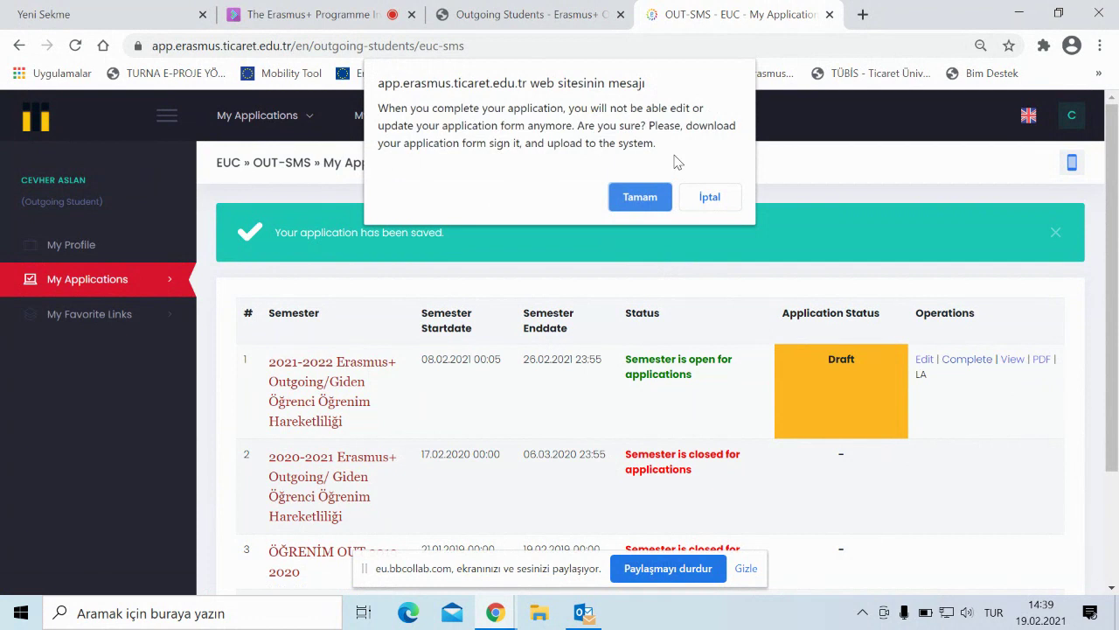
click(639, 197)
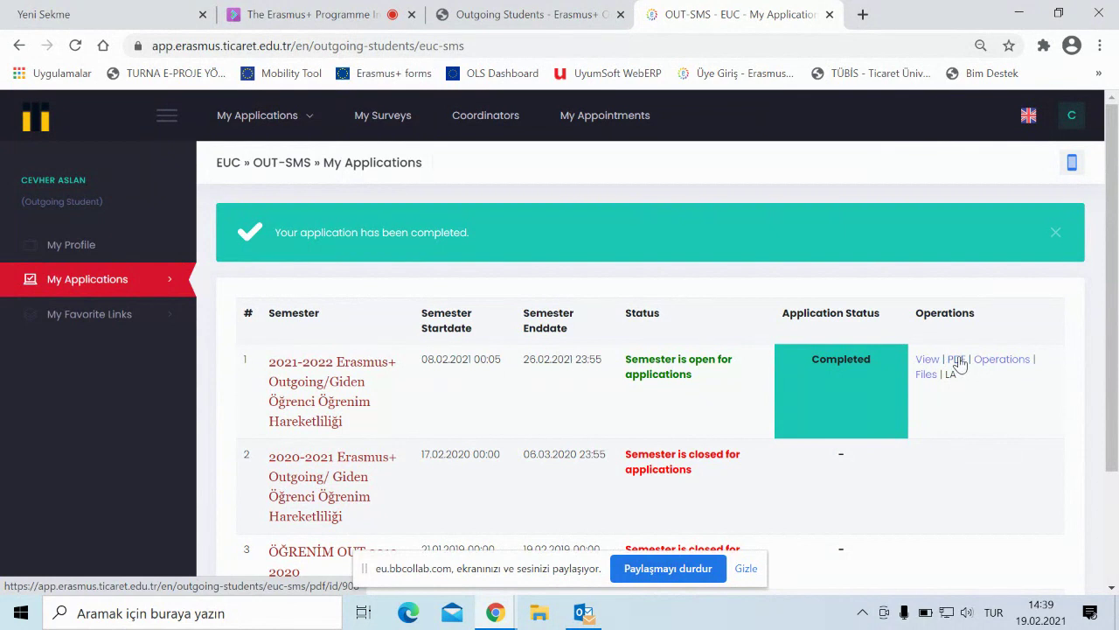
Download the application form PDF, dismiss the upload reminder, and open application_form (38).pdf.
click(957, 361)
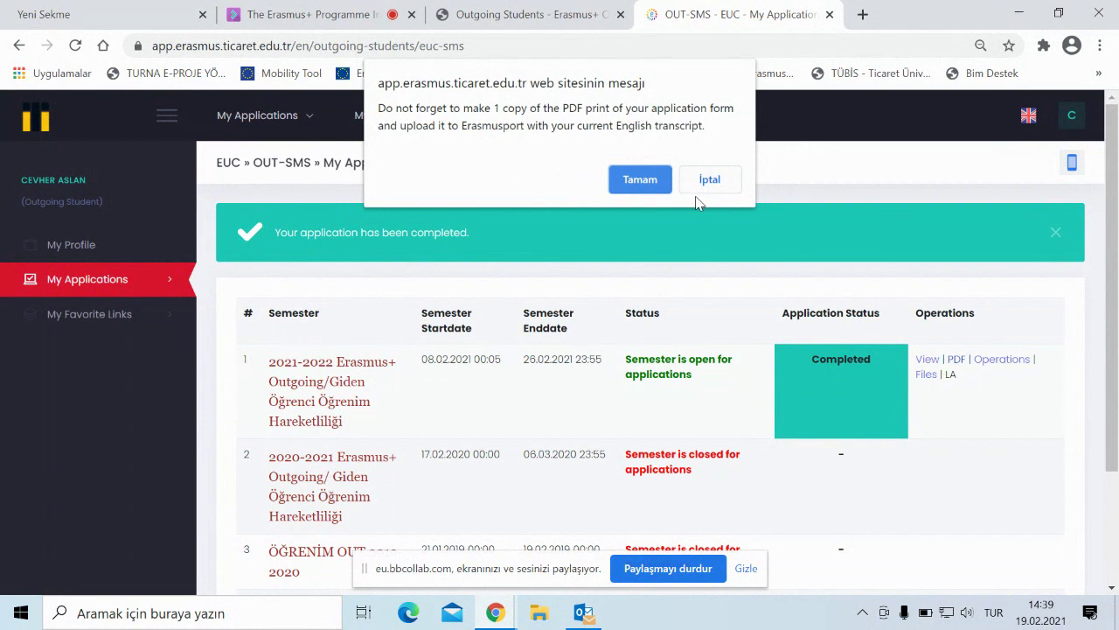
click(639, 178)
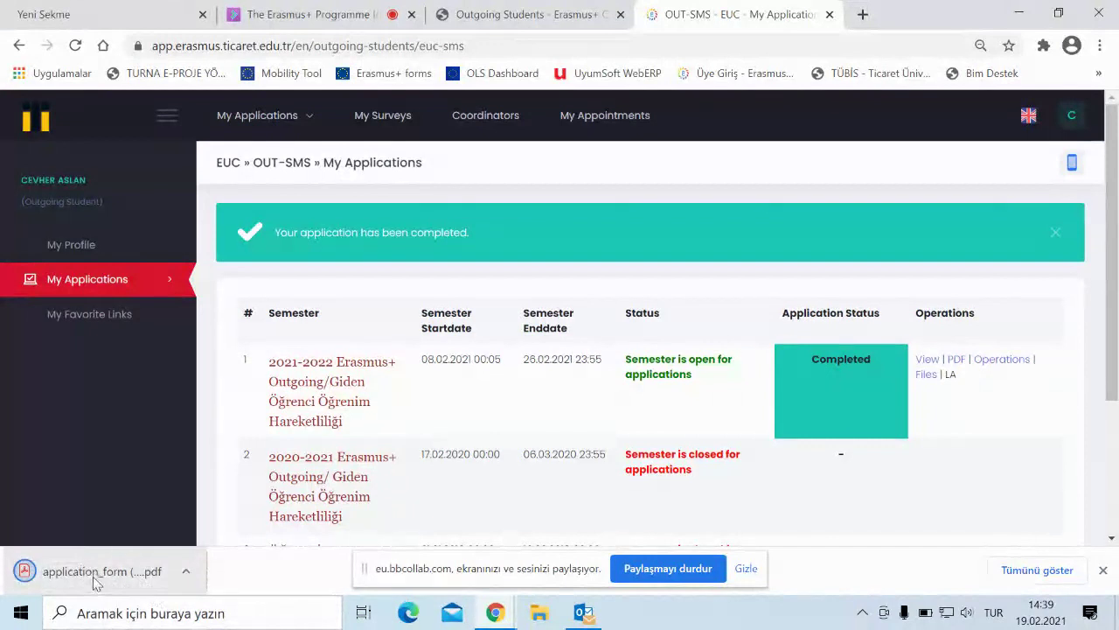
click(96, 577)
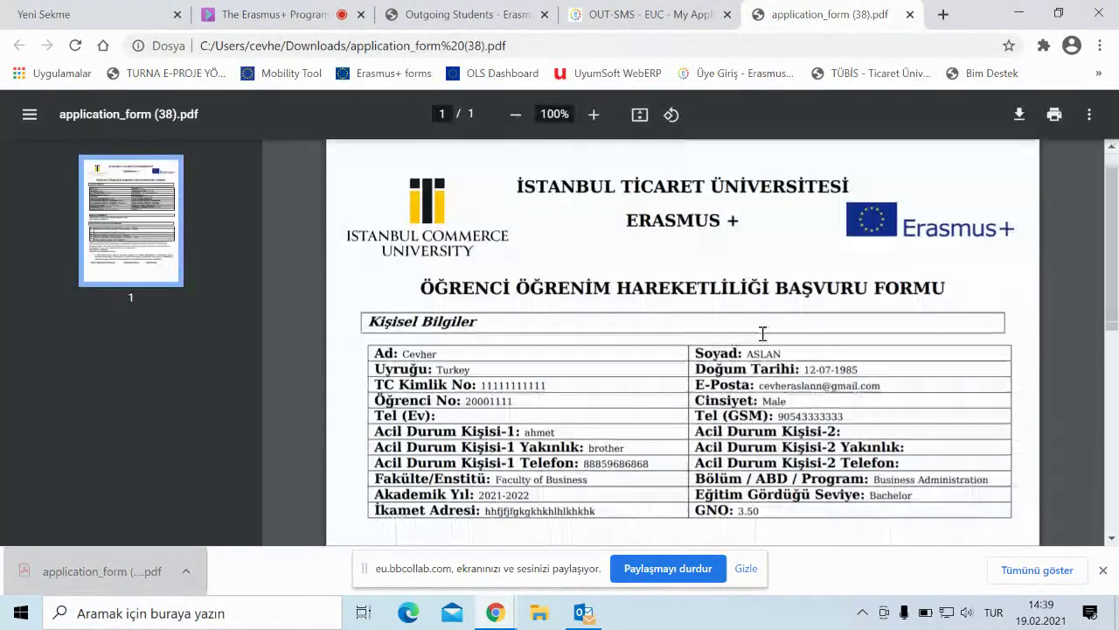
Review application_form (38).pdf, then close its tab to return to My Applications.
scroll(763, 333, down, 6)
scroll(764, 327, up, 1)
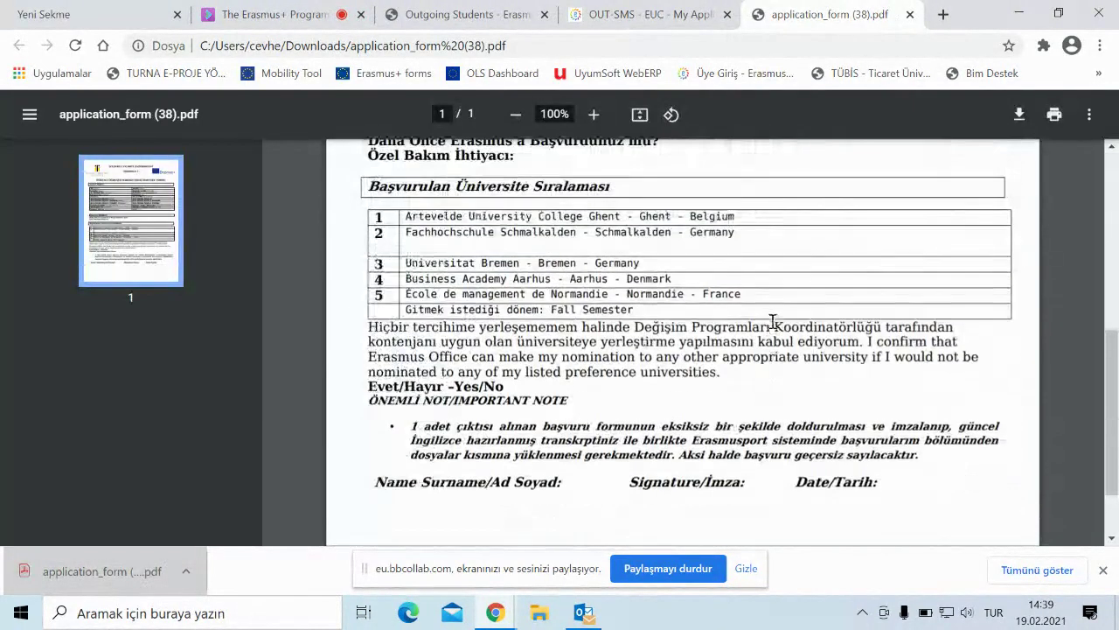
scroll(773, 322, up, 5)
scroll(775, 326, down, 3)
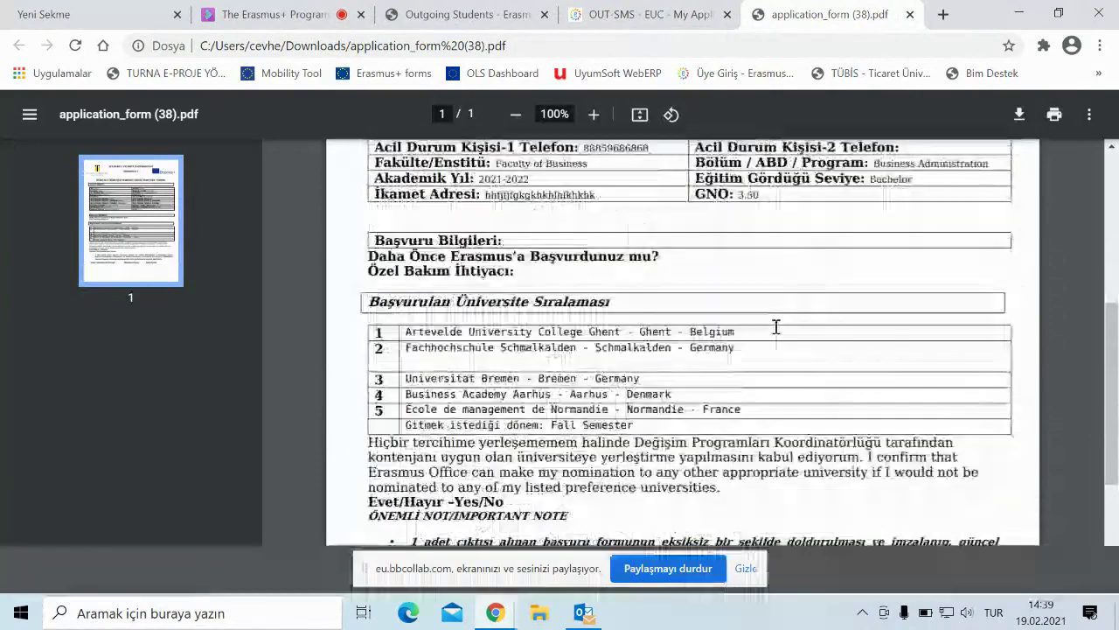
scroll(776, 326, down, 3)
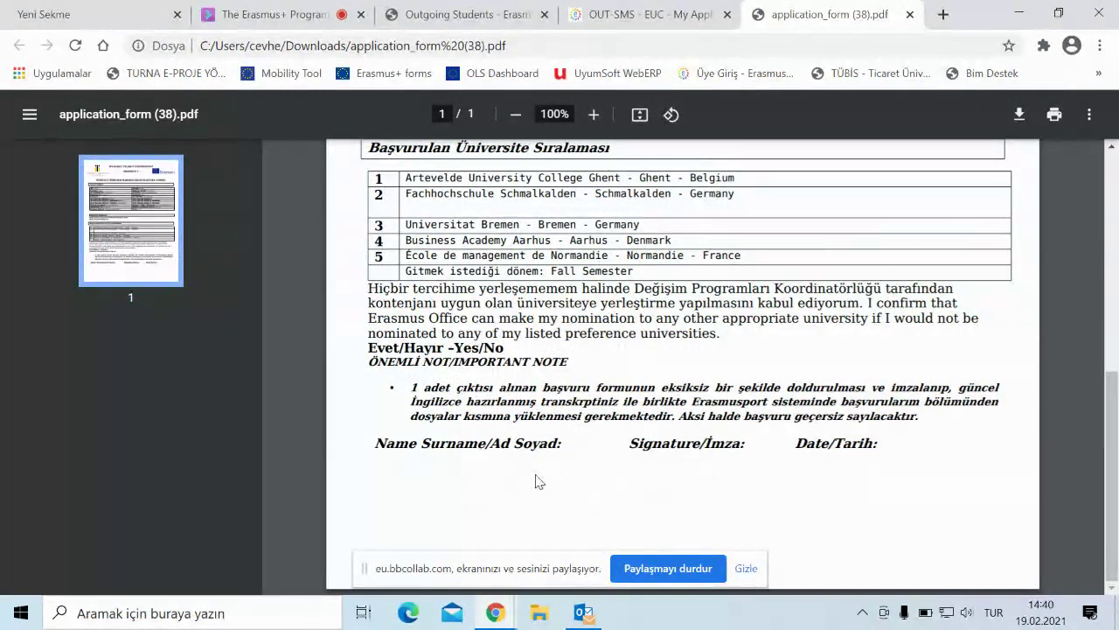
scroll(539, 481, up, 5)
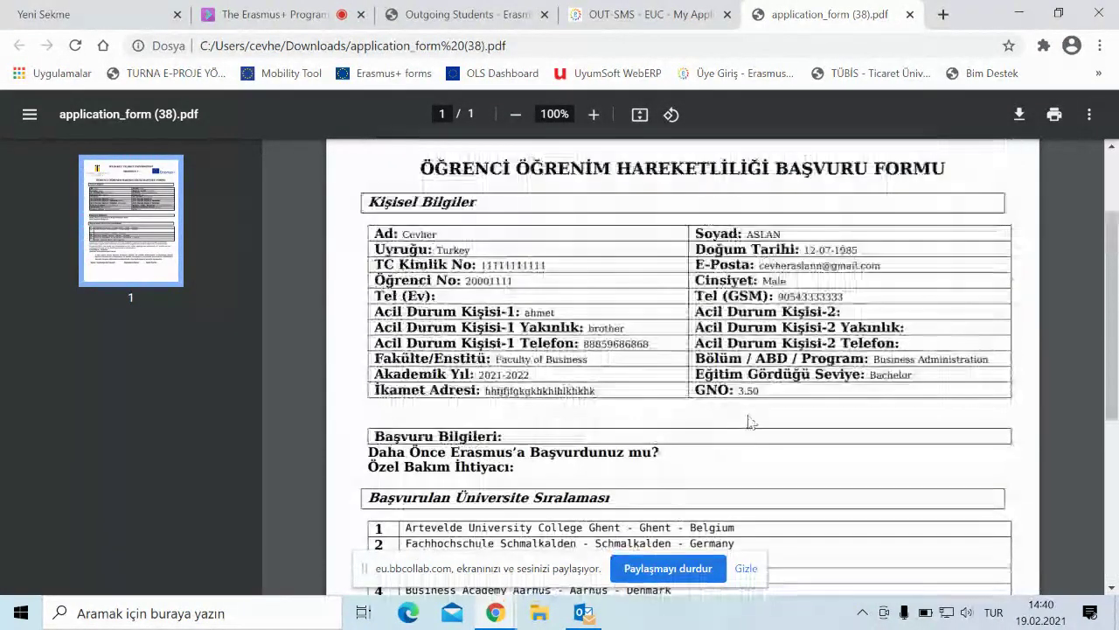
scroll(749, 422, up, 2)
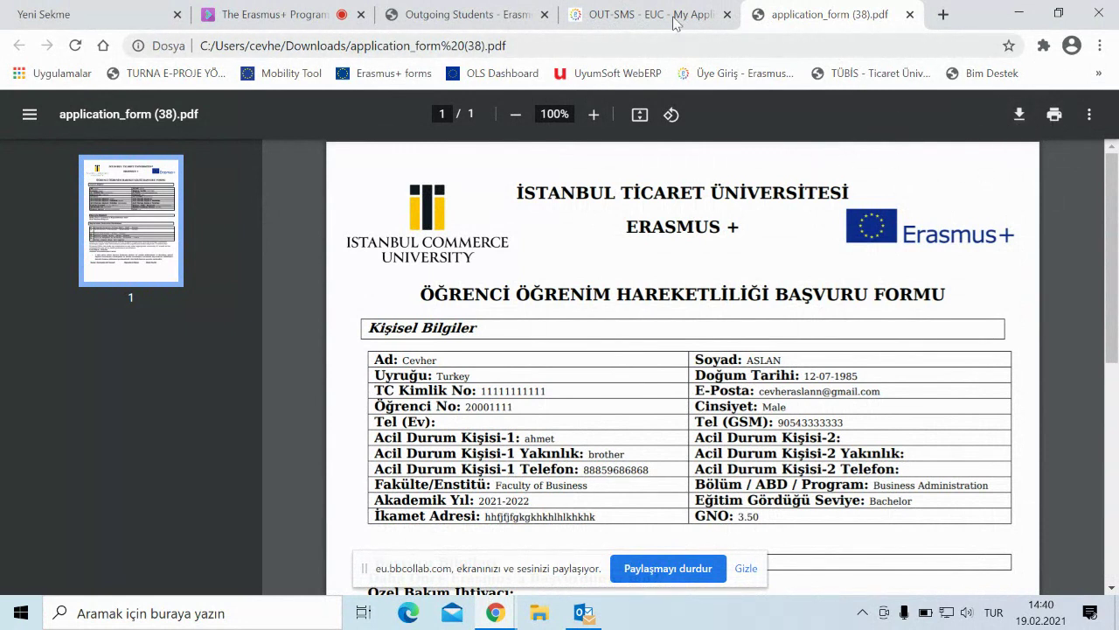
click(910, 15)
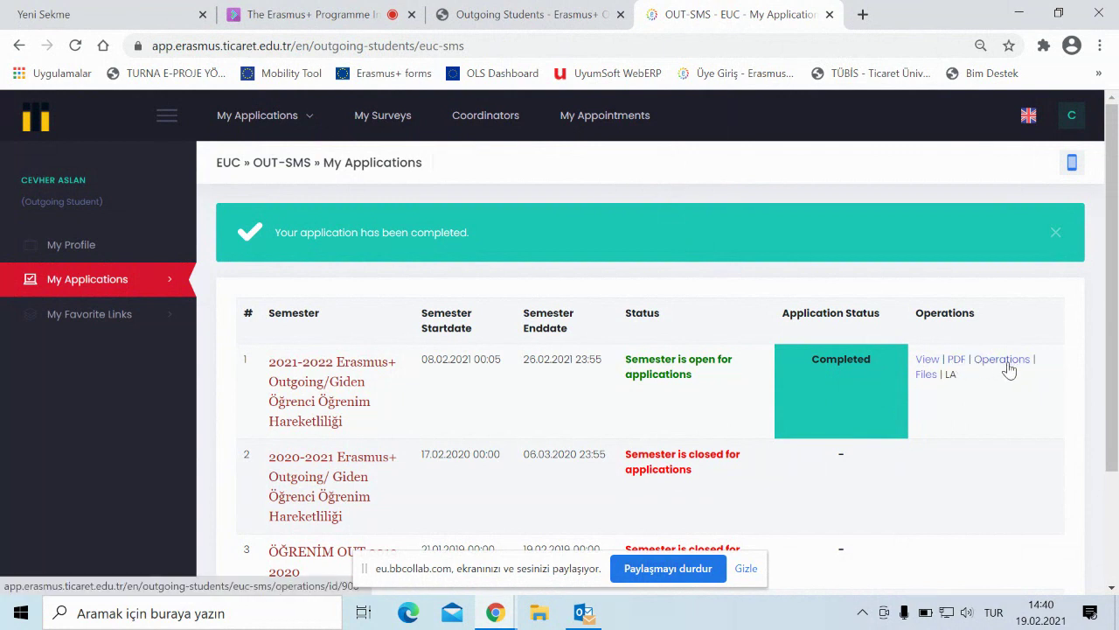
Open the 2021-2022 application's Operations page and show its Files list with transcript and photo.
click(1002, 359)
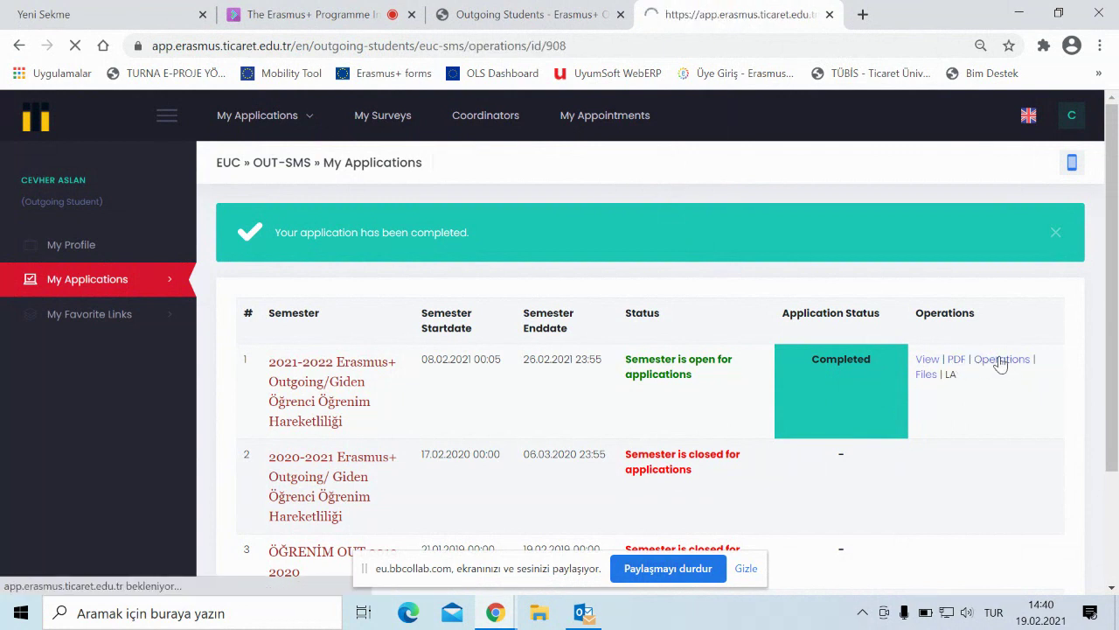
scroll(737, 402, down, 3)
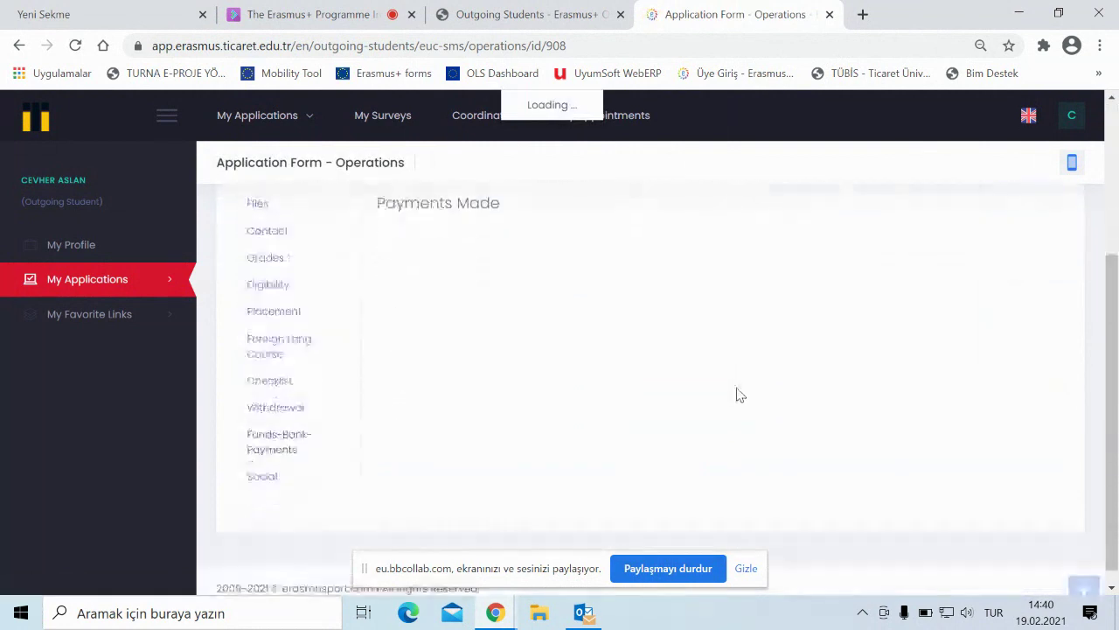
scroll(674, 375, up, 2)
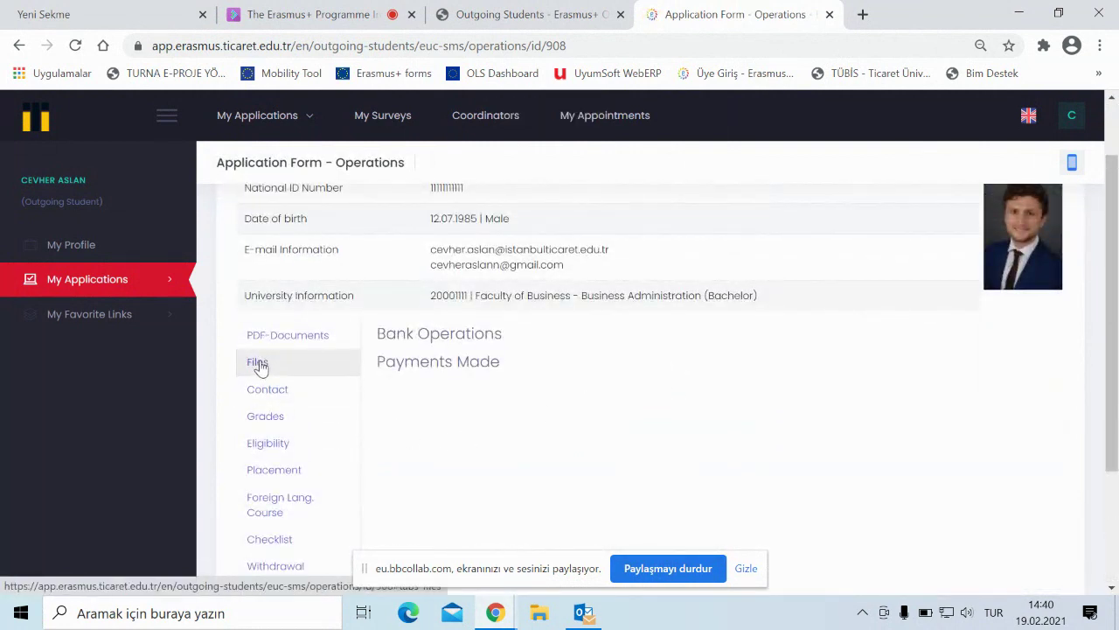
click(257, 365)
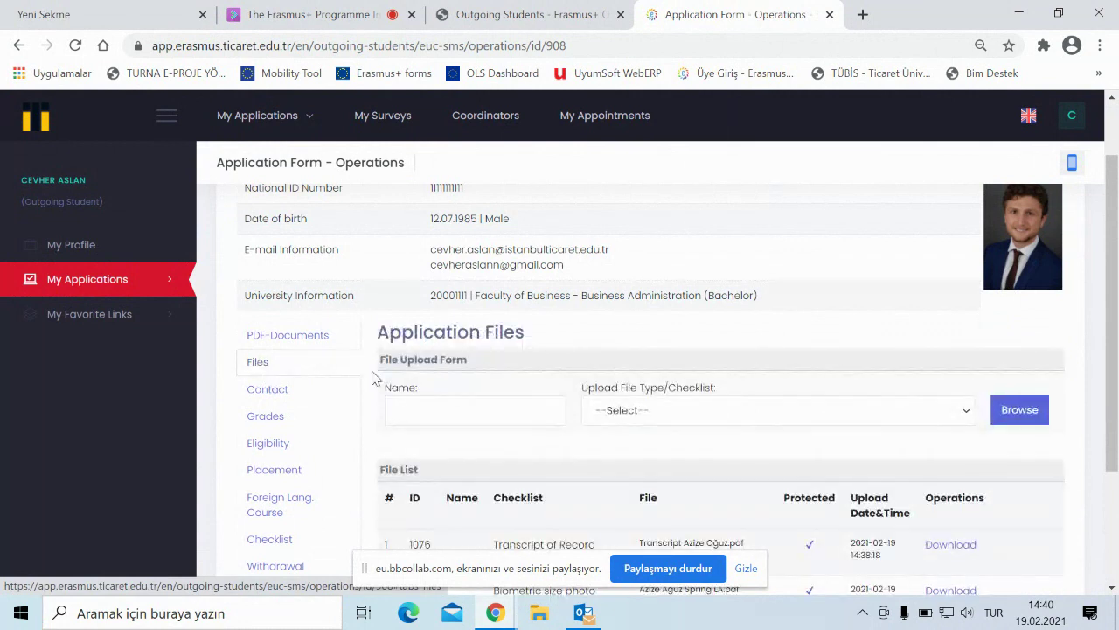
scroll(907, 445, down, 2)
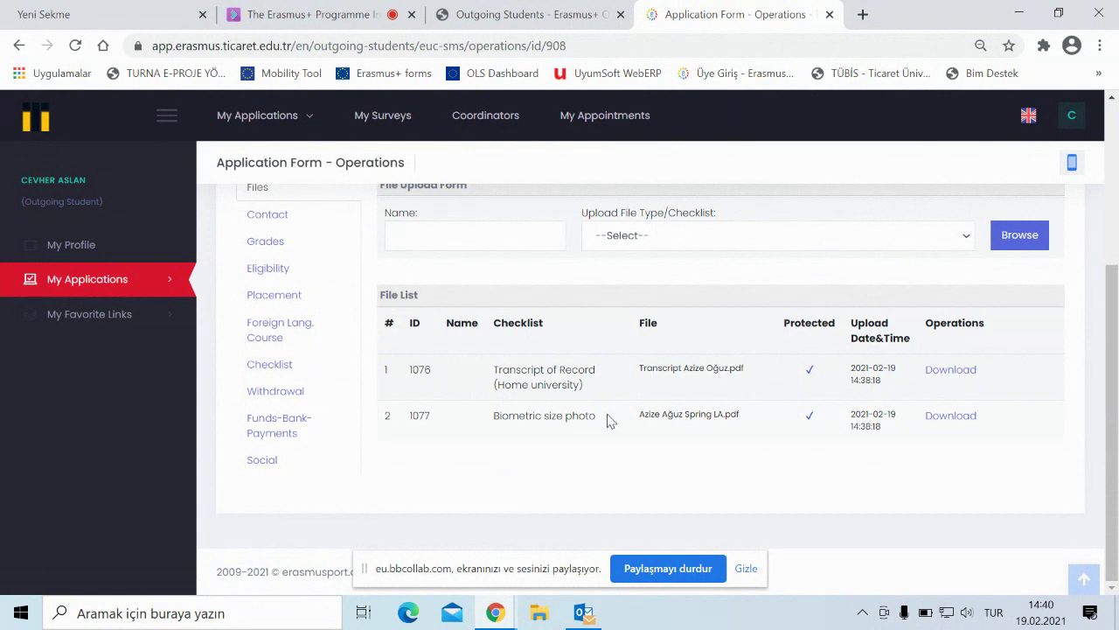
scroll(611, 418, up, 1)
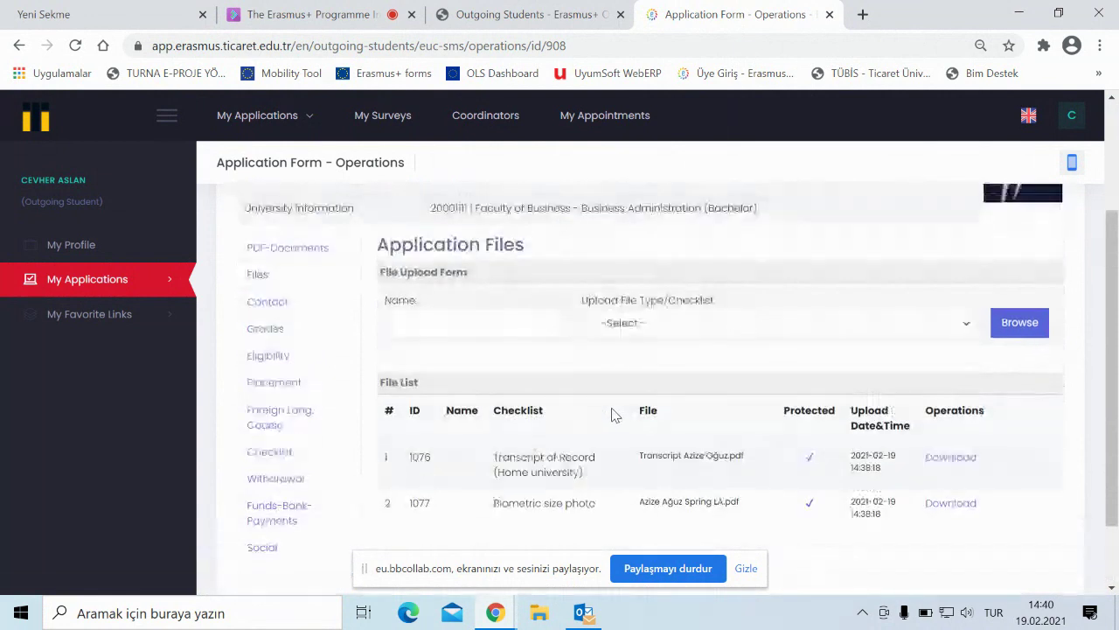
Choose Erasmus Application Form in the Upload File Type/Checklist dropdown.
click(908, 329)
scroll(803, 155, down, 1)
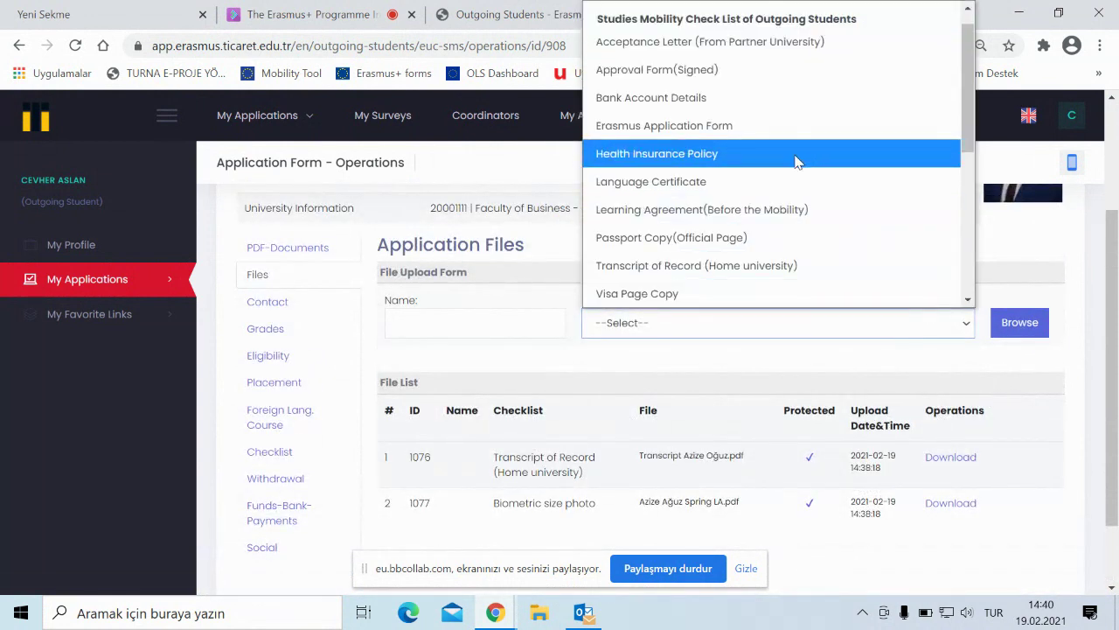
scroll(797, 162, down, 5)
scroll(779, 161, up, 6)
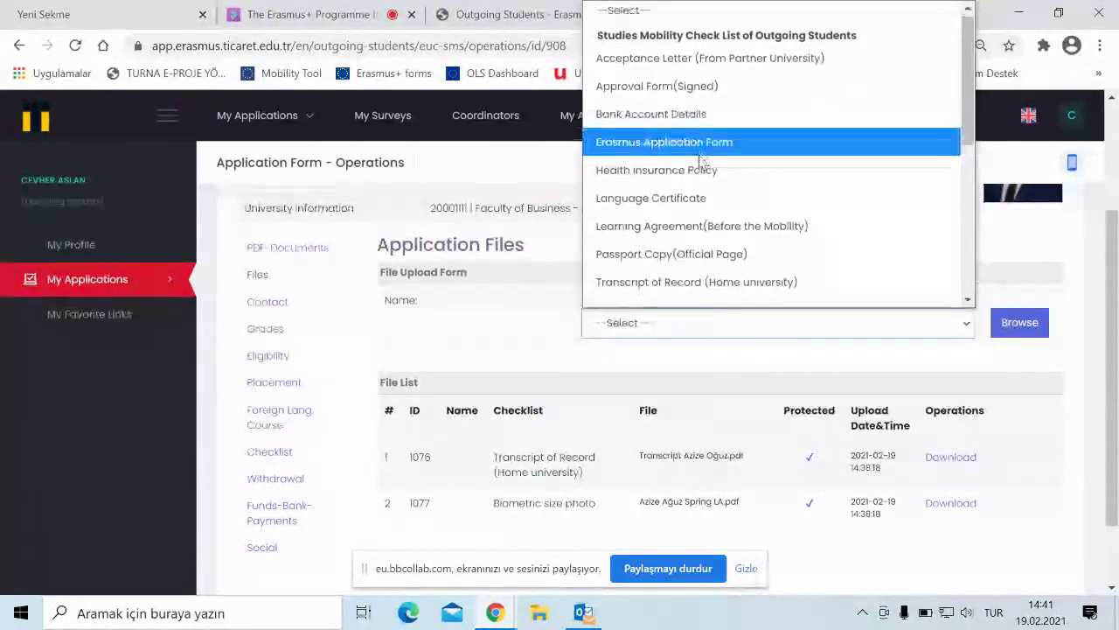
scroll(712, 170, down, 2)
scroll(737, 170, down, 2)
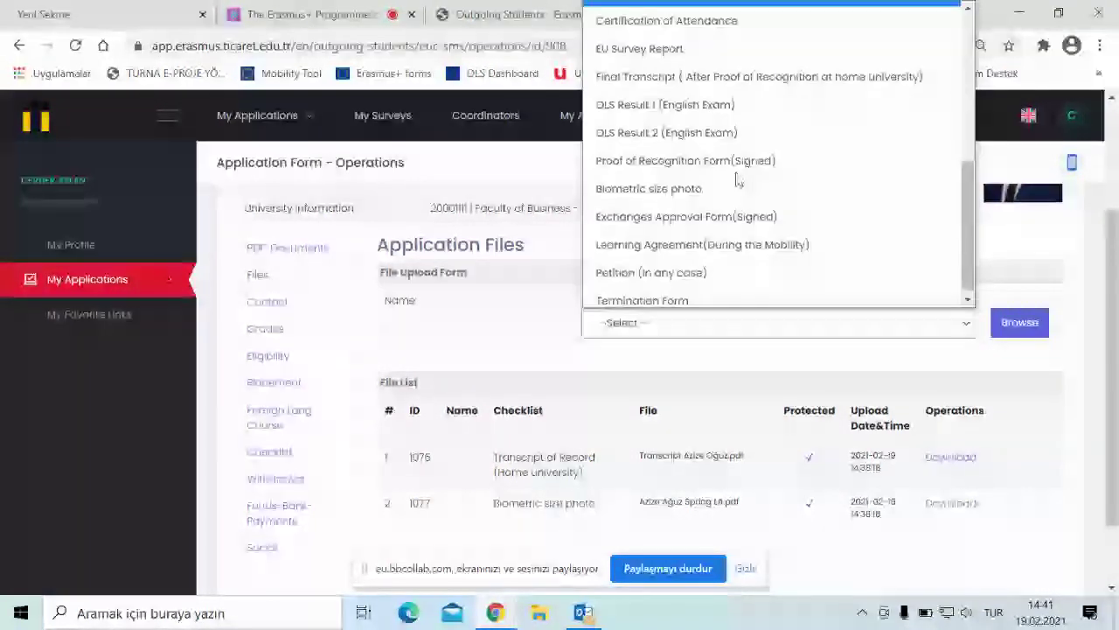
scroll(738, 188, up, 4)
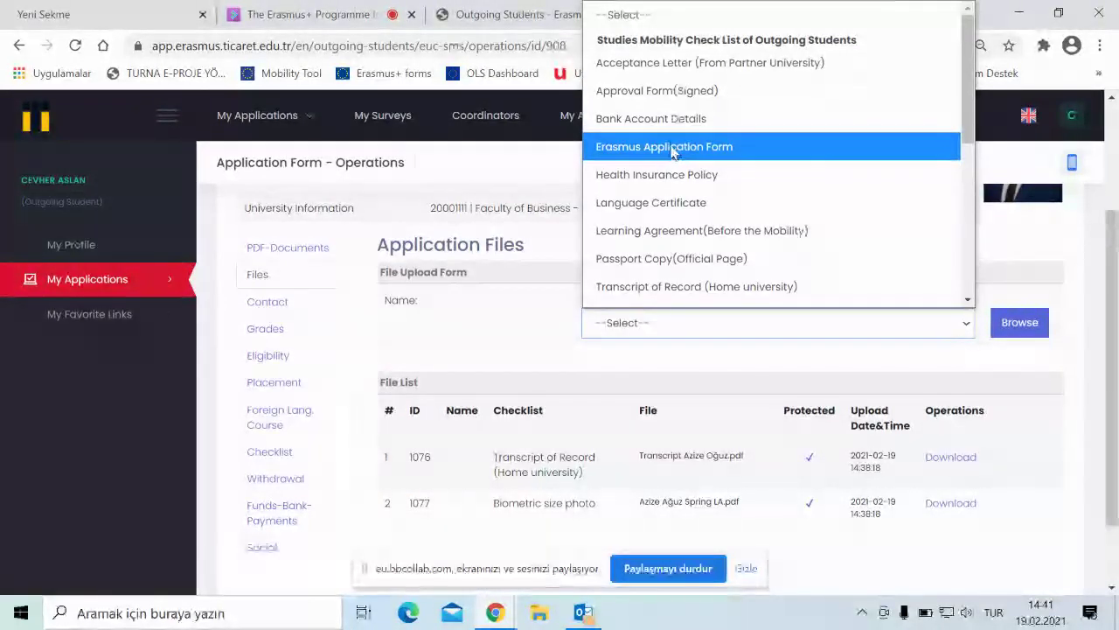
click(675, 149)
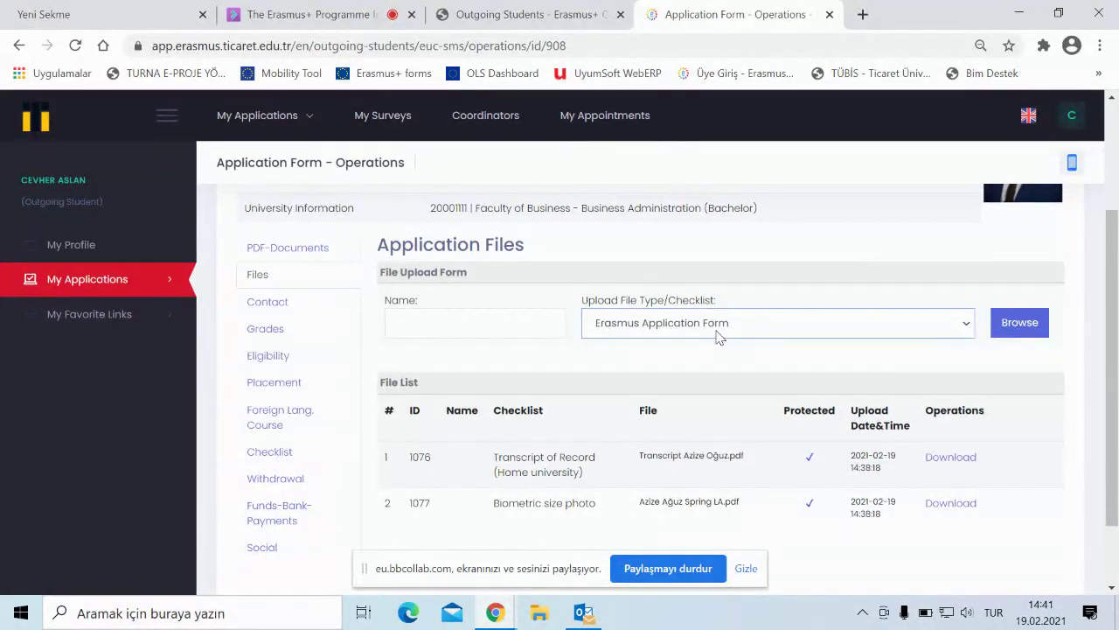
Upload a PDF as the Erasmus Application Form, then reset the file type to --Select--.
click(1025, 329)
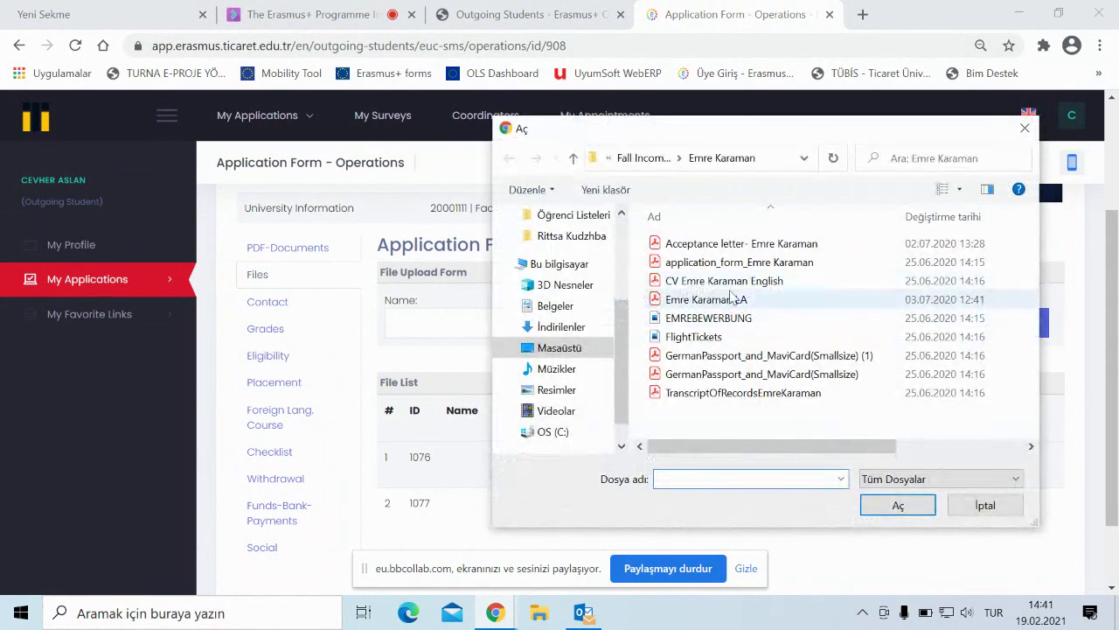
double_click(724, 301)
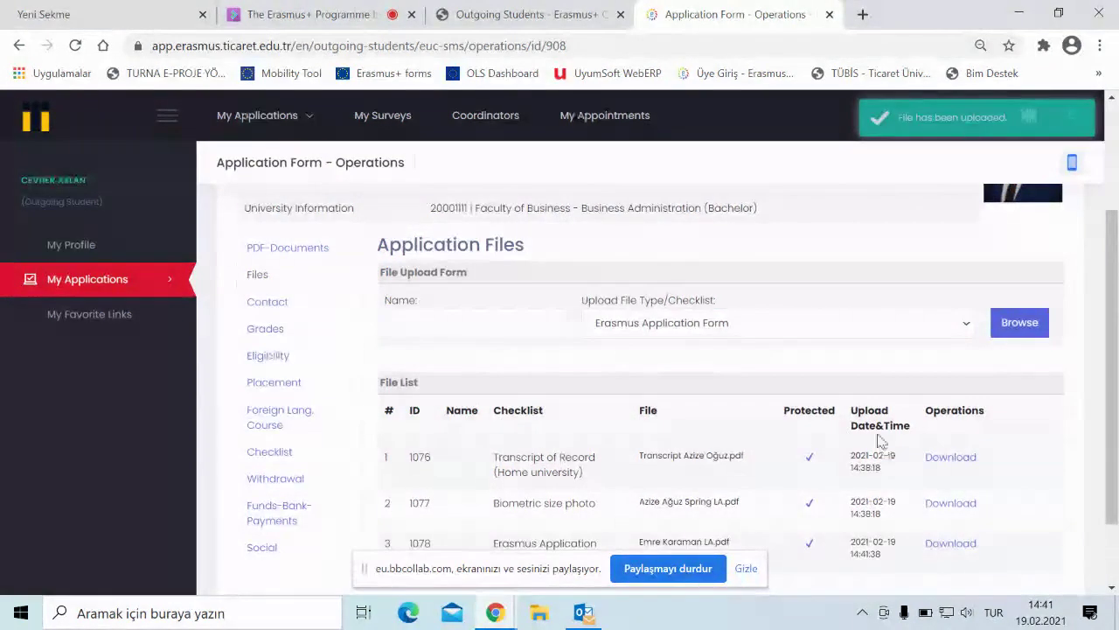
scroll(871, 409, down, 1)
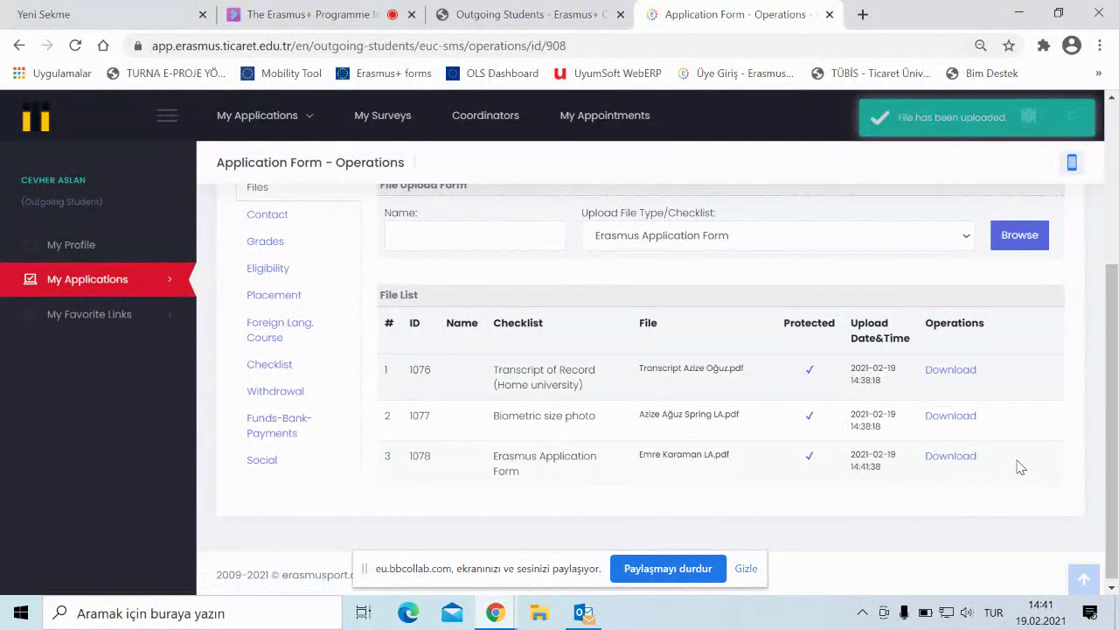
click(965, 237)
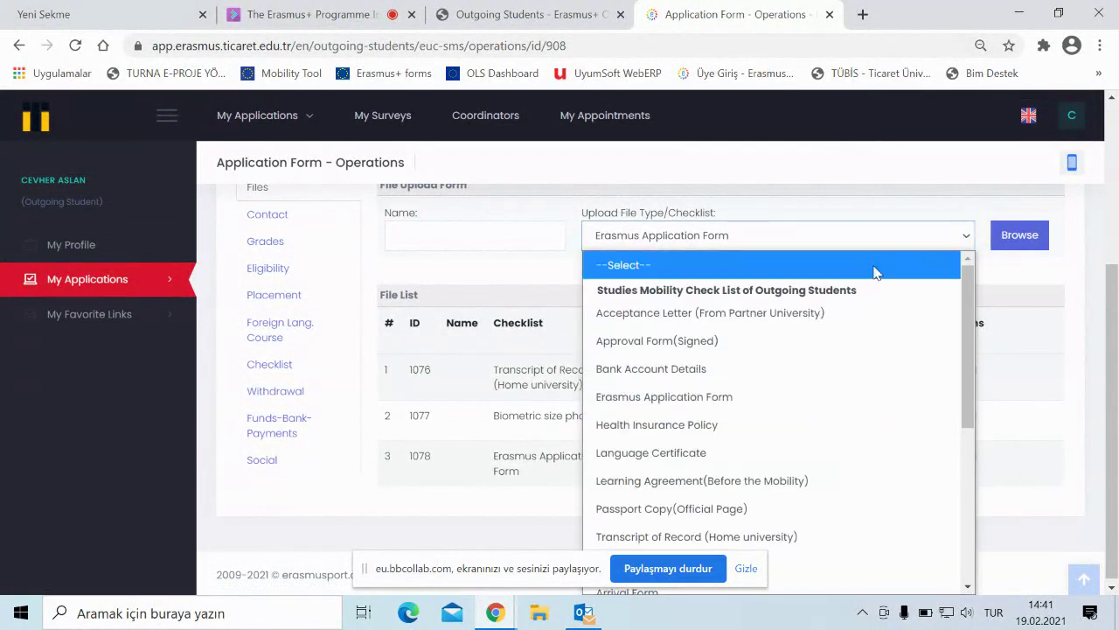
click(723, 274)
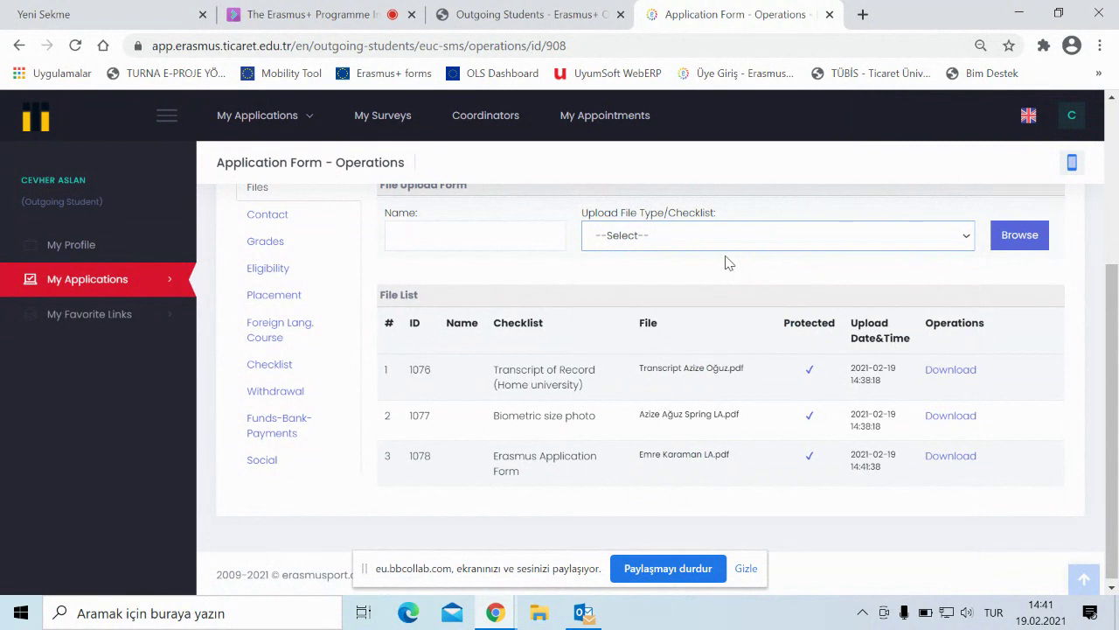
Upload the application_form PDF under the name 'Application form'.
click(495, 235)
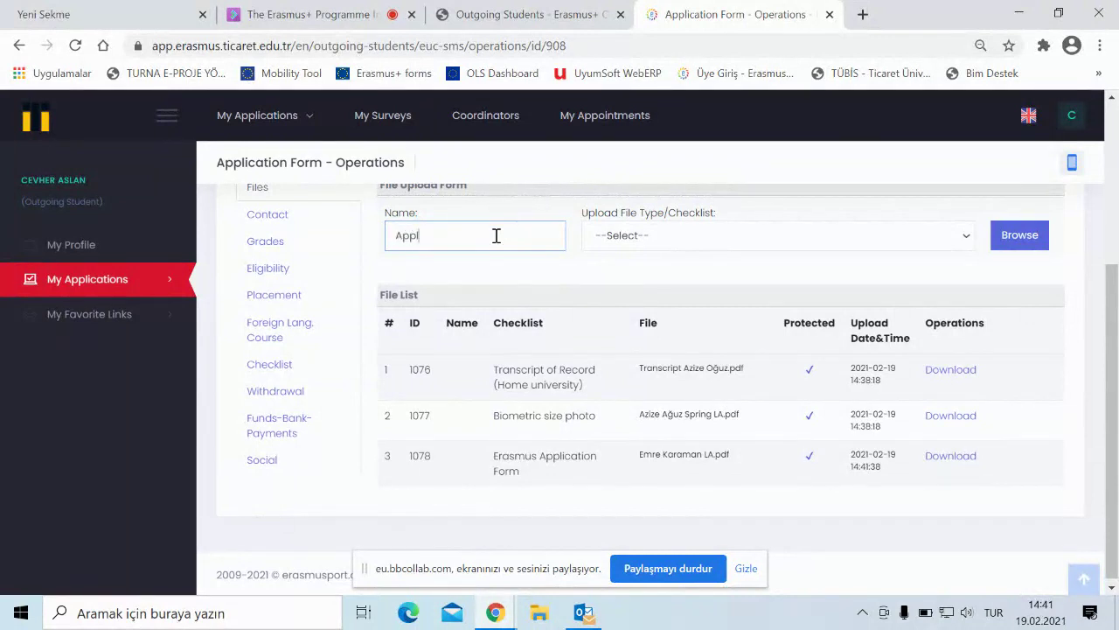
text(Appliaiton for)
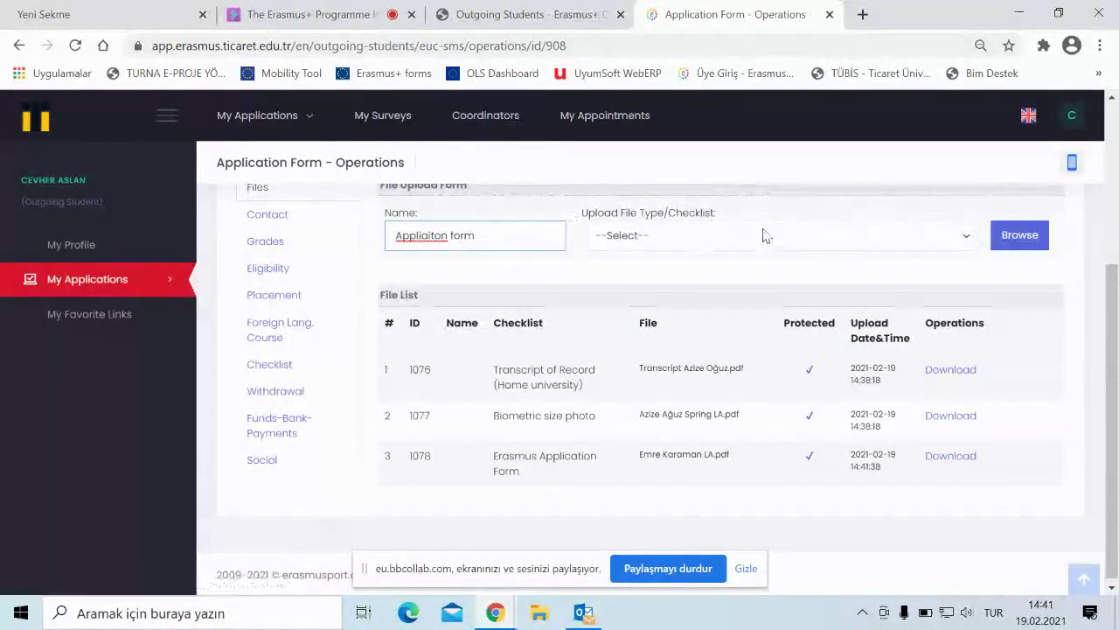
click(451, 239)
key(BackSpace)
key(BackSpace)
key(BackSpace)
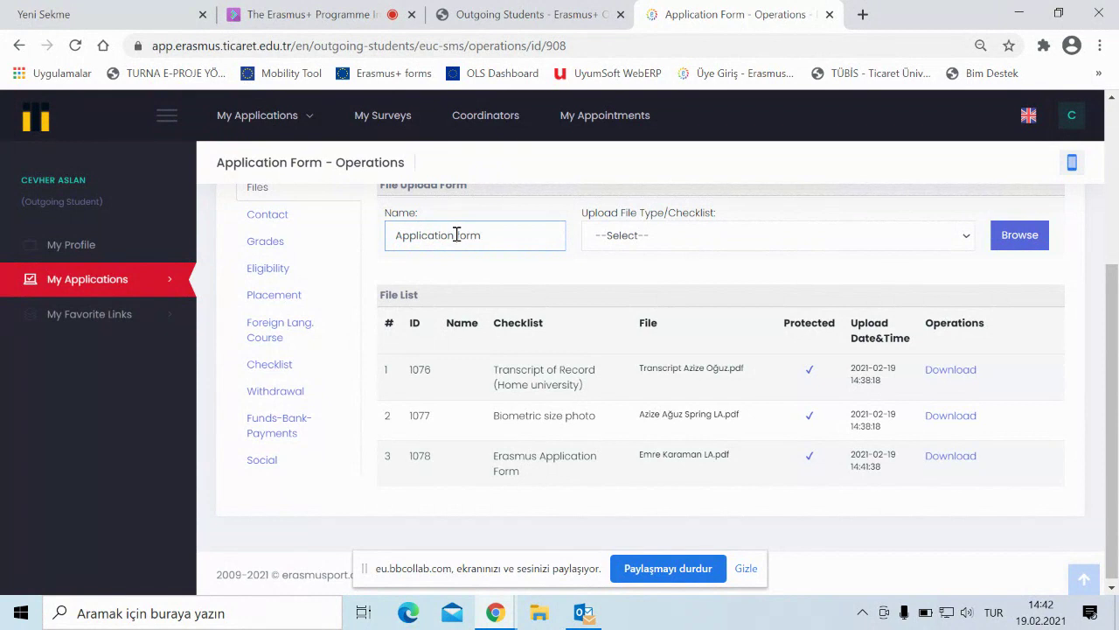
click(1024, 236)
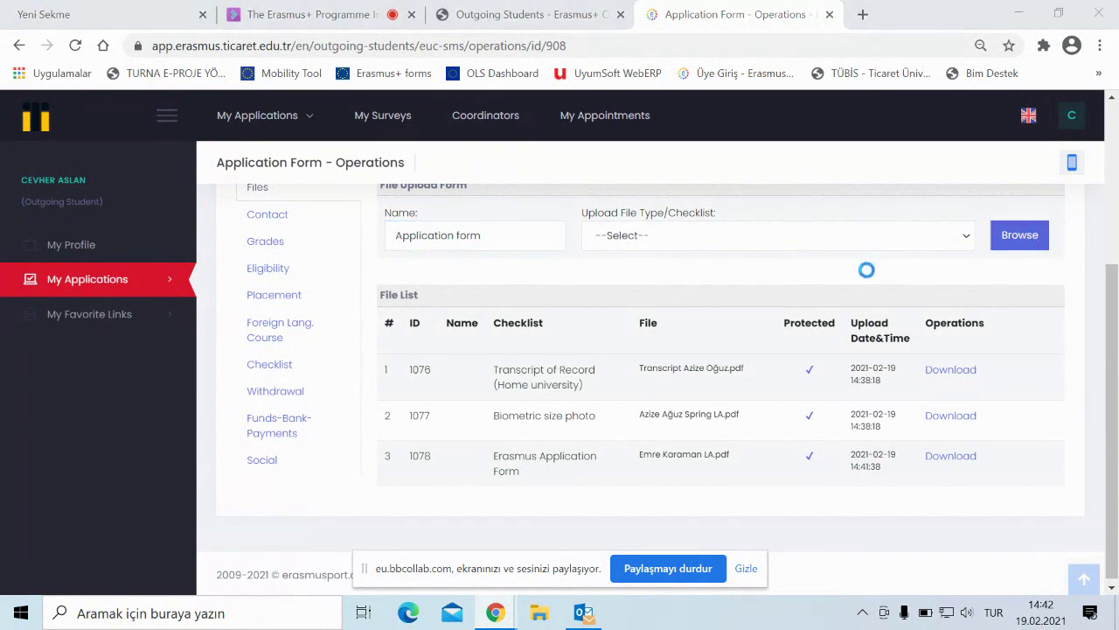
double_click(730, 263)
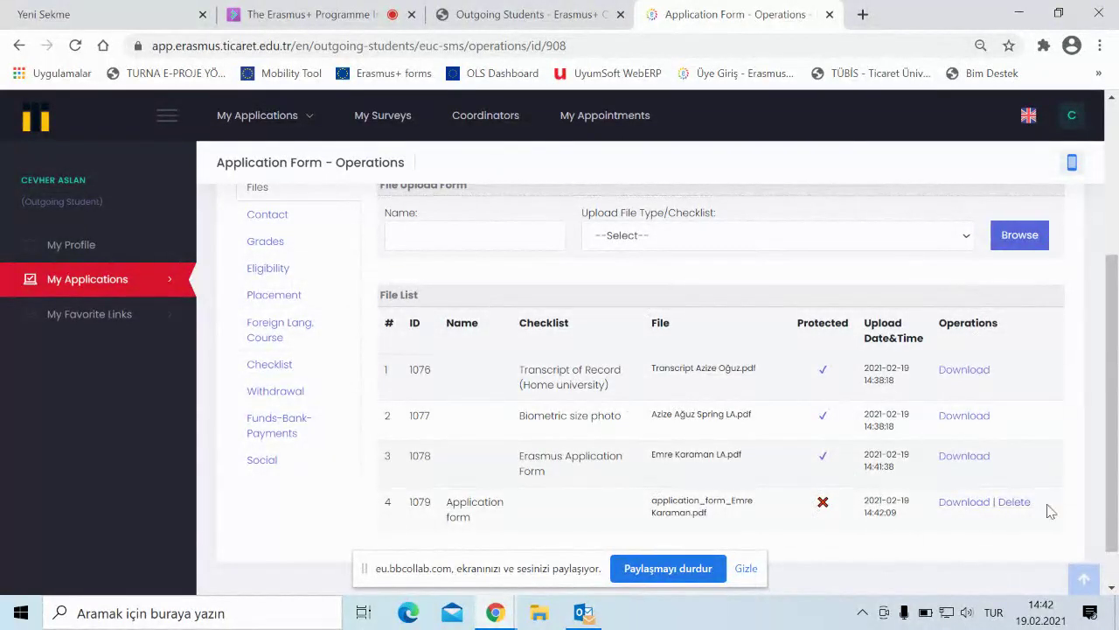
Delete the unprotected 'Application form' file in row 4, leaving three protected files.
click(1013, 504)
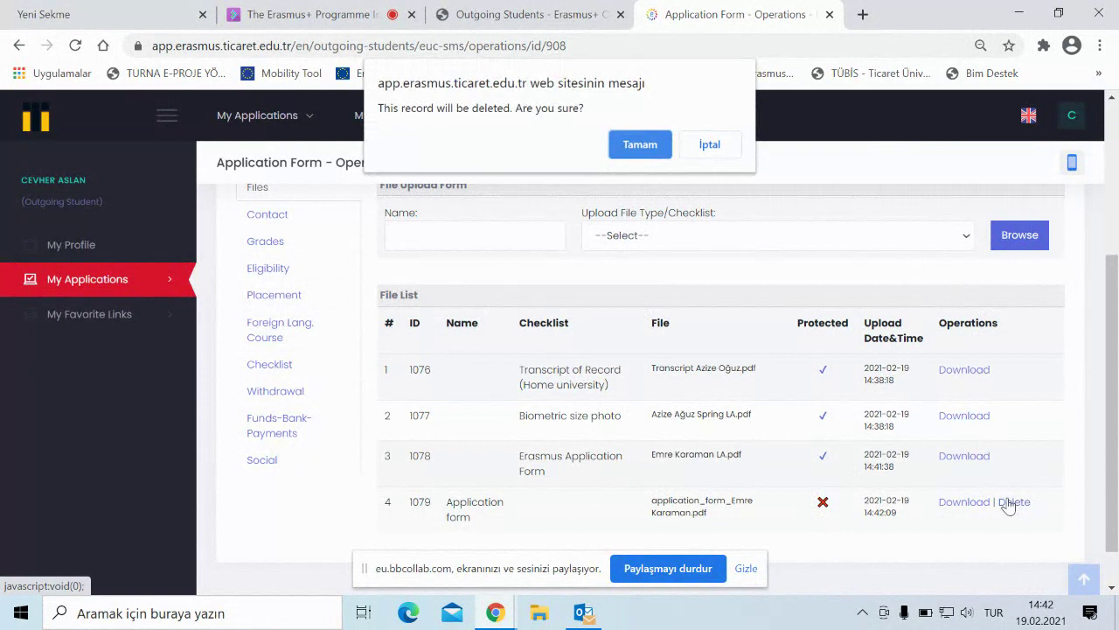
click(638, 144)
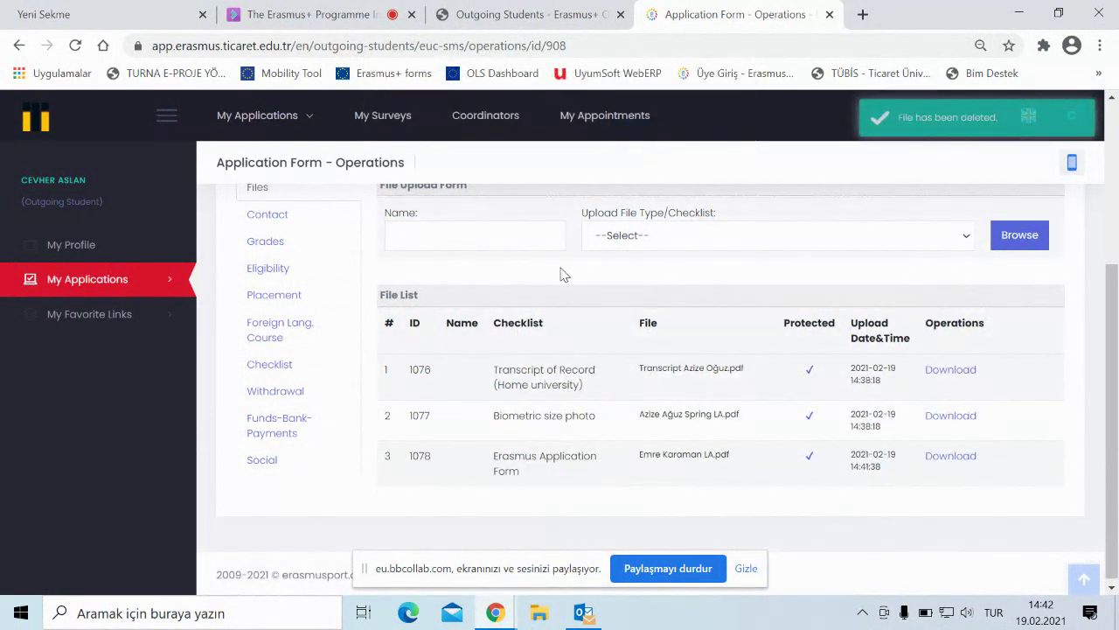
scroll(541, 245, up, 3)
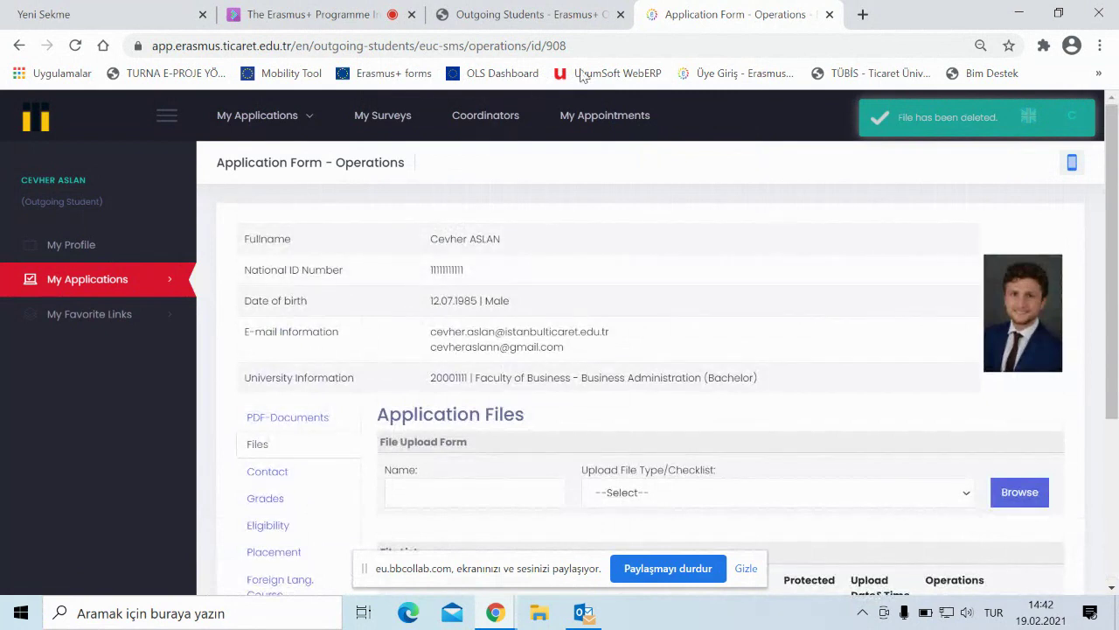
scroll(647, 328, down, 3)
scroll(655, 324, up, 3)
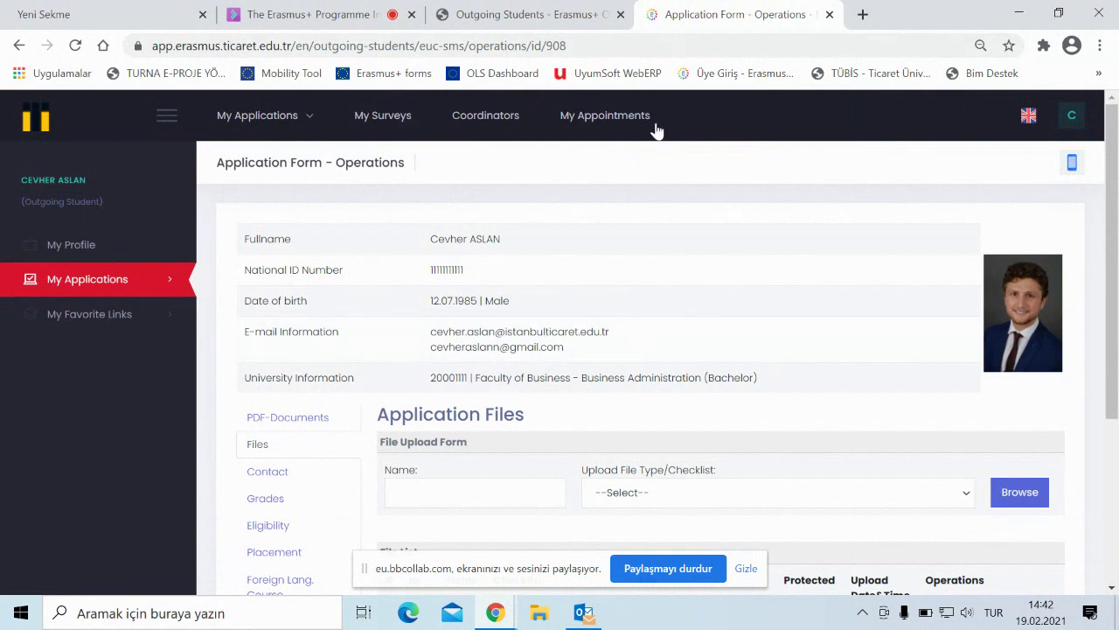
scroll(515, 250, down, 3)
scroll(572, 183, up, 3)
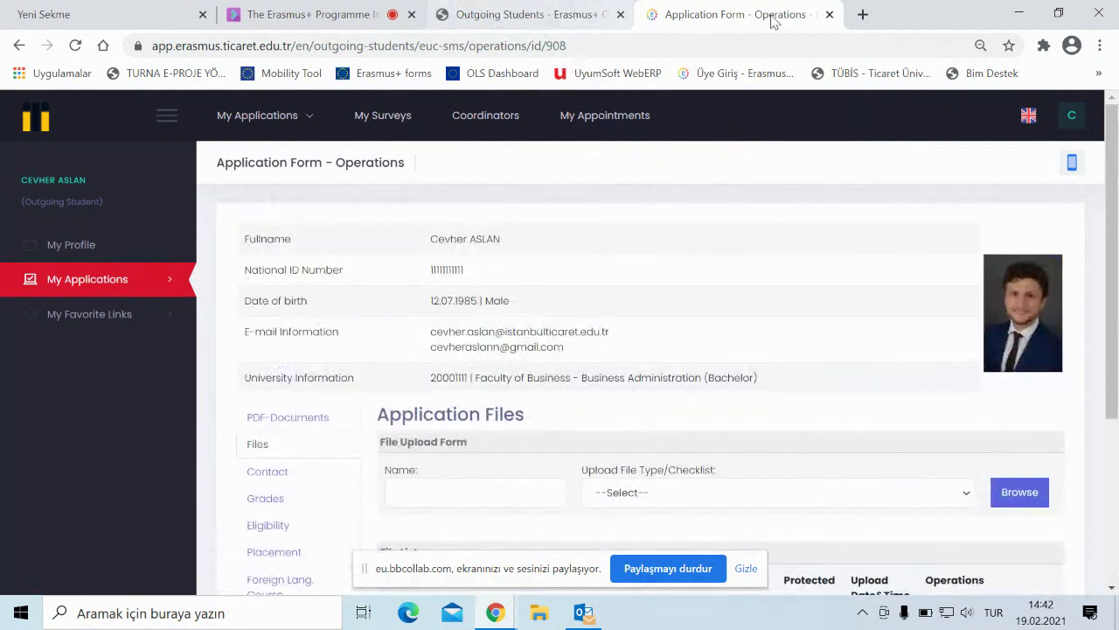
Return to the Erasmus+ Programme class tab and choose Paylaşmayı durdur on the sharing bar.
click(315, 14)
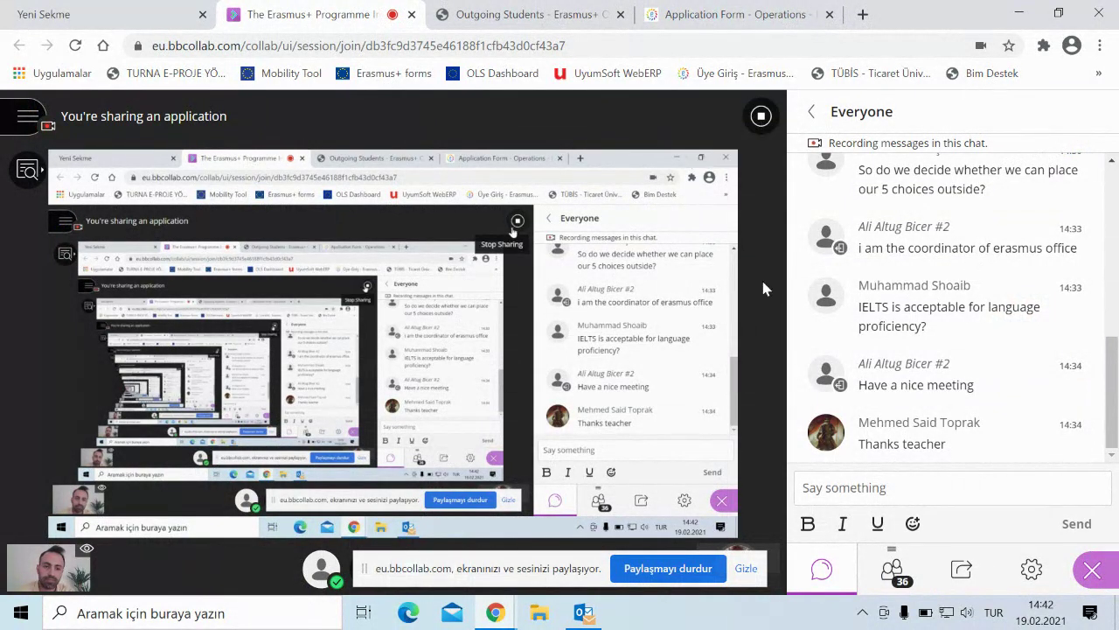
click(675, 577)
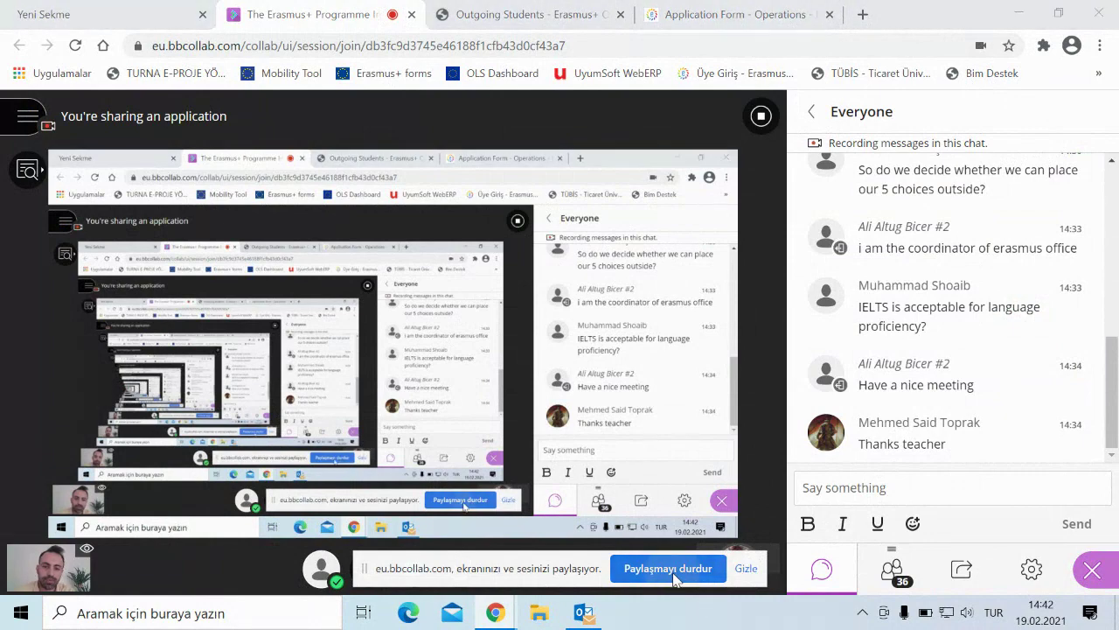